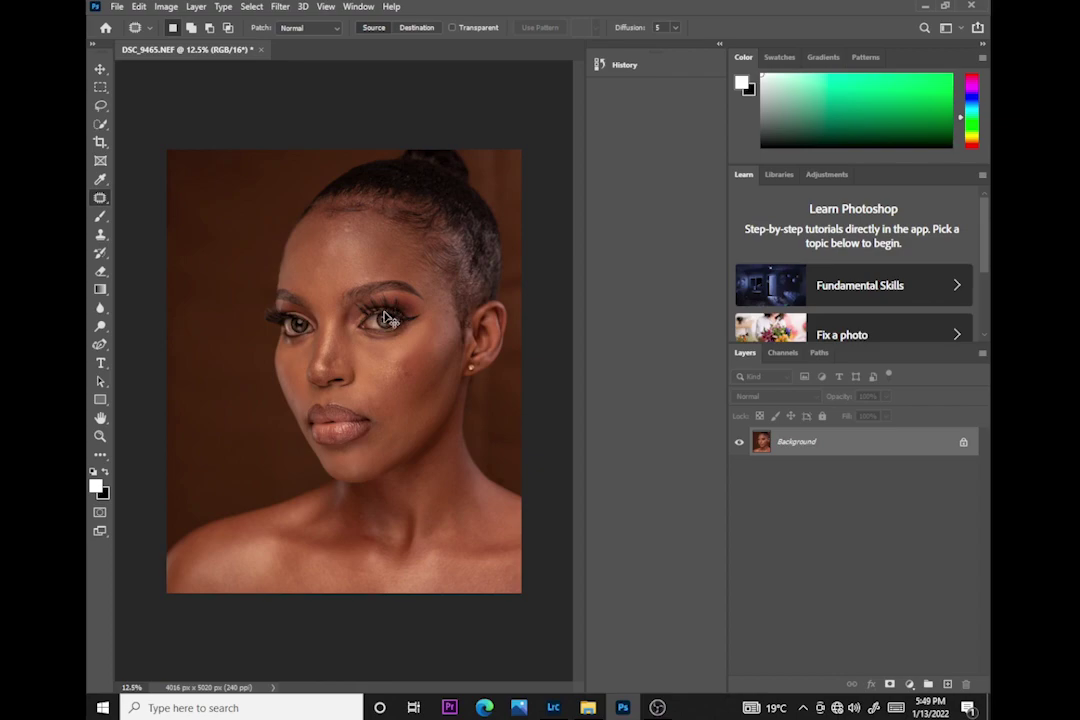
- Examine the skin on the portrait's forehead, nose and cheeks up close for blemishes
{"action": "scroll", "coordinate": [390, 320], "scroll_direction": "up", "scroll_amount": 3}
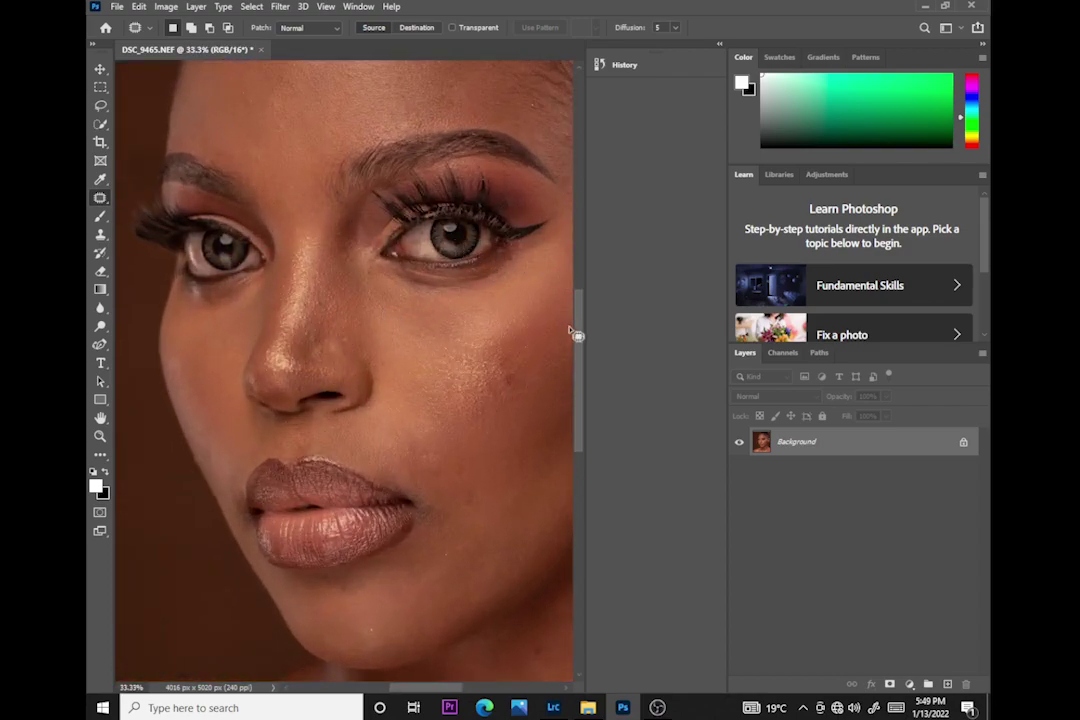
{"action": "scroll", "coordinate": [390, 320], "scroll_direction": "up", "scroll_amount": 3}
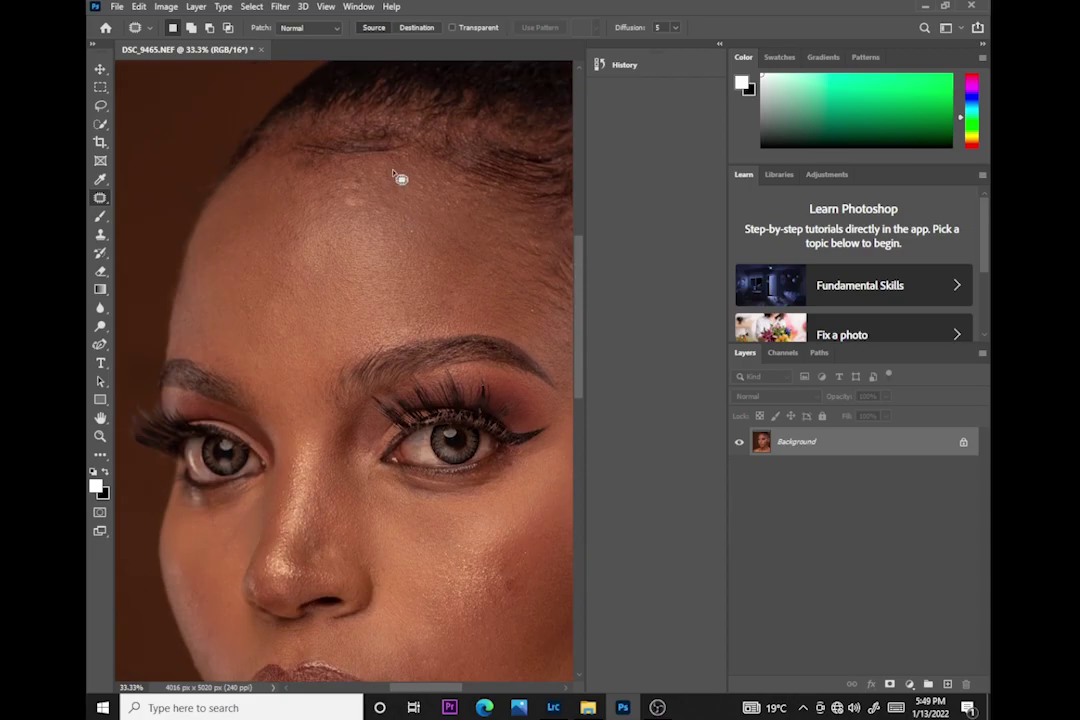
{"action": "left_click_drag", "start_coordinate": [417, 231], "coordinate": [414, 234]}
{"action": "left_click", "coordinate": [417, 251]}
{"action": "scroll", "coordinate": [414, 226], "scroll_direction": "down", "scroll_amount": 2}
{"action": "scroll", "coordinate": [408, 222], "scroll_direction": "down", "scroll_amount": 2}
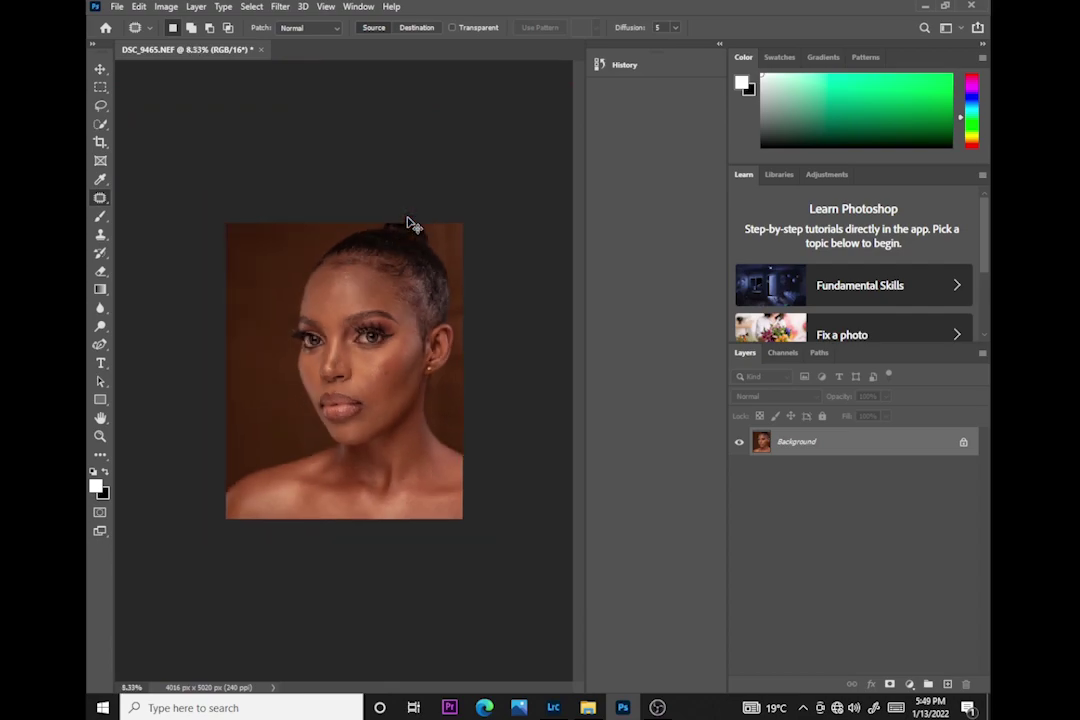
{"action": "scroll", "coordinate": [408, 222], "scroll_direction": "up", "scroll_amount": 1}
{"action": "scroll", "coordinate": [408, 222], "scroll_direction": "up", "scroll_amount": 2}
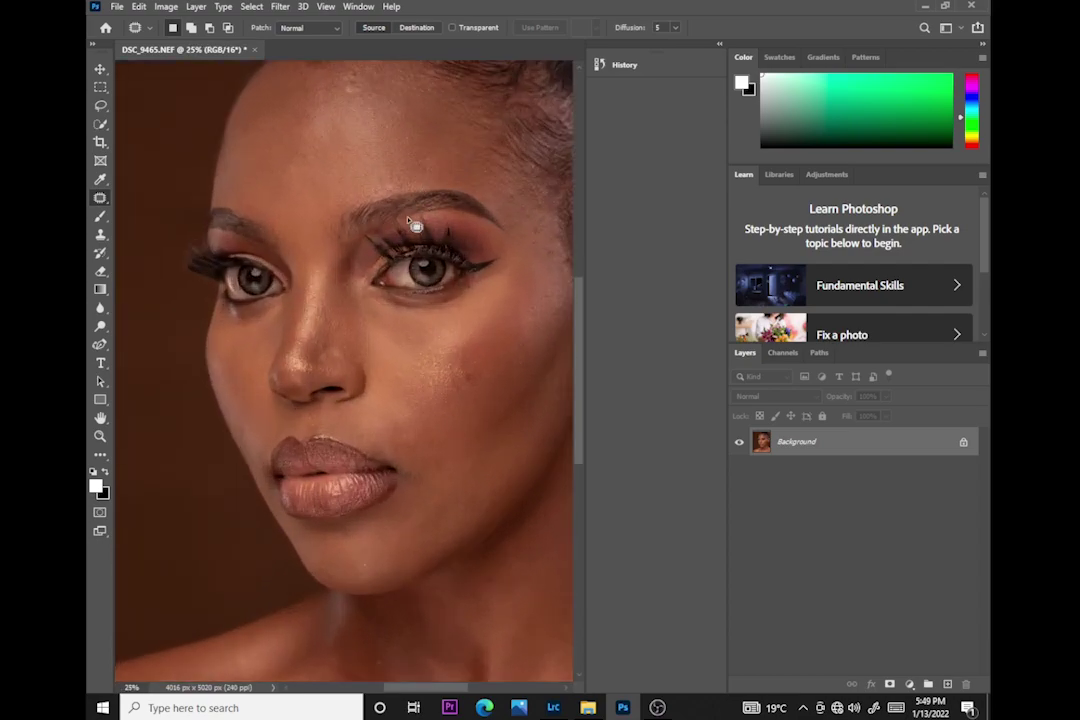
{"action": "scroll", "coordinate": [318, 349], "scroll_direction": "down", "scroll_amount": 1}
{"action": "left_click_drag", "start_coordinate": [314, 345], "coordinate": [321, 353]}
{"action": "scroll", "coordinate": [488, 290], "scroll_direction": "up", "scroll_amount": 2}
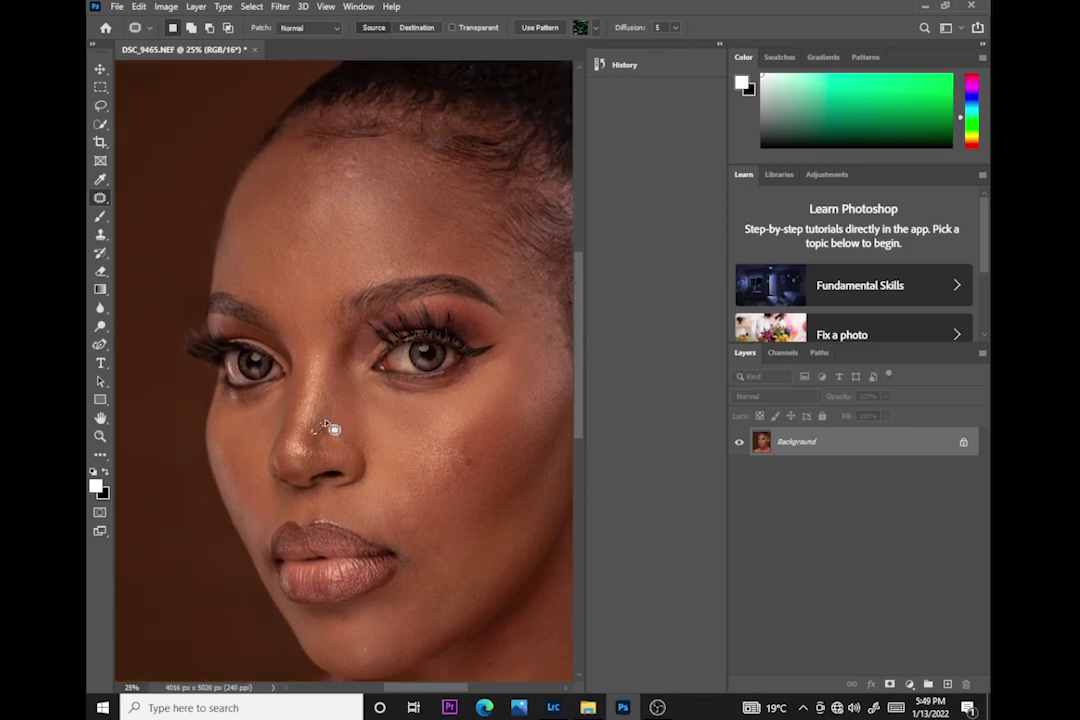
- Patch small blemishes around the hairline, temple, brow and cheek with the Patch tool and clear the selection
{"action": "left_click", "coordinate": [275, 362]}
{"action": "left_click_drag", "start_coordinate": [490, 259], "coordinate": [484, 262]}
{"action": "left_click_drag", "start_coordinate": [452, 157], "coordinate": [460, 166]}
{"action": "left_click_drag", "start_coordinate": [257, 302], "coordinate": [250, 293]}
{"action": "left_click_drag", "start_coordinate": [472, 456], "coordinate": [462, 449]}
{"action": "key", "text": "ctrl+d"}
{"action": "left_click", "coordinate": [485, 275]}
{"action": "key", "text": "ctrl+minus"}
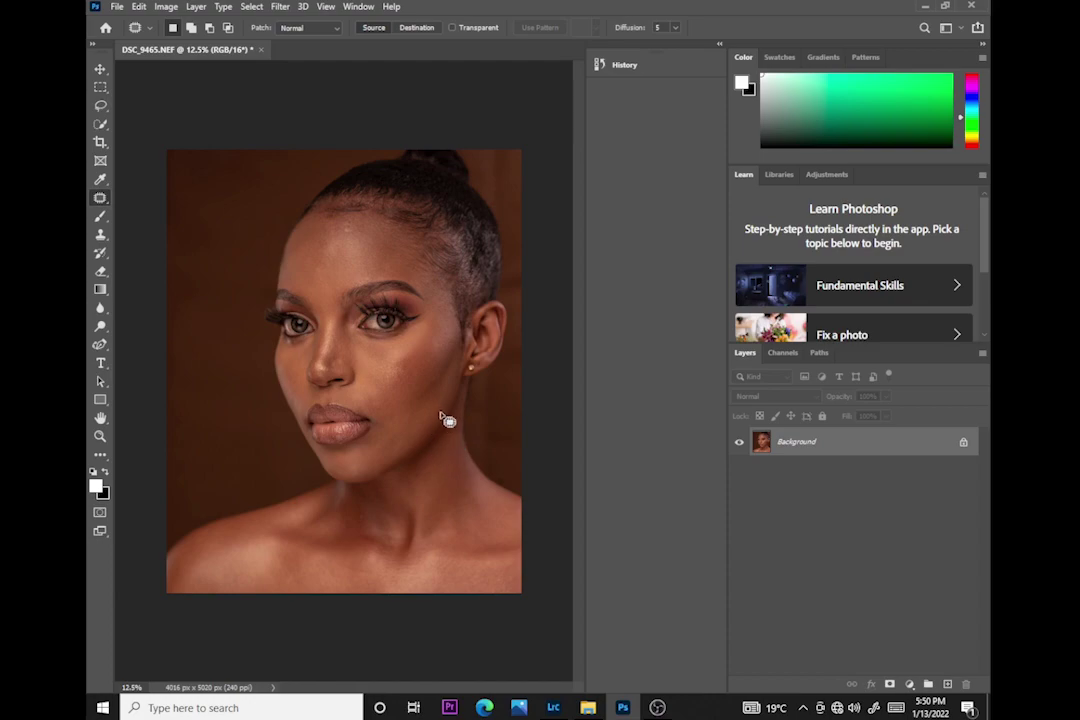
- Check the image's colour mode and bit depth
{"action": "left_click", "coordinate": [163, 7]}
{"action": "mouse_move", "coordinate": [155, 22]}
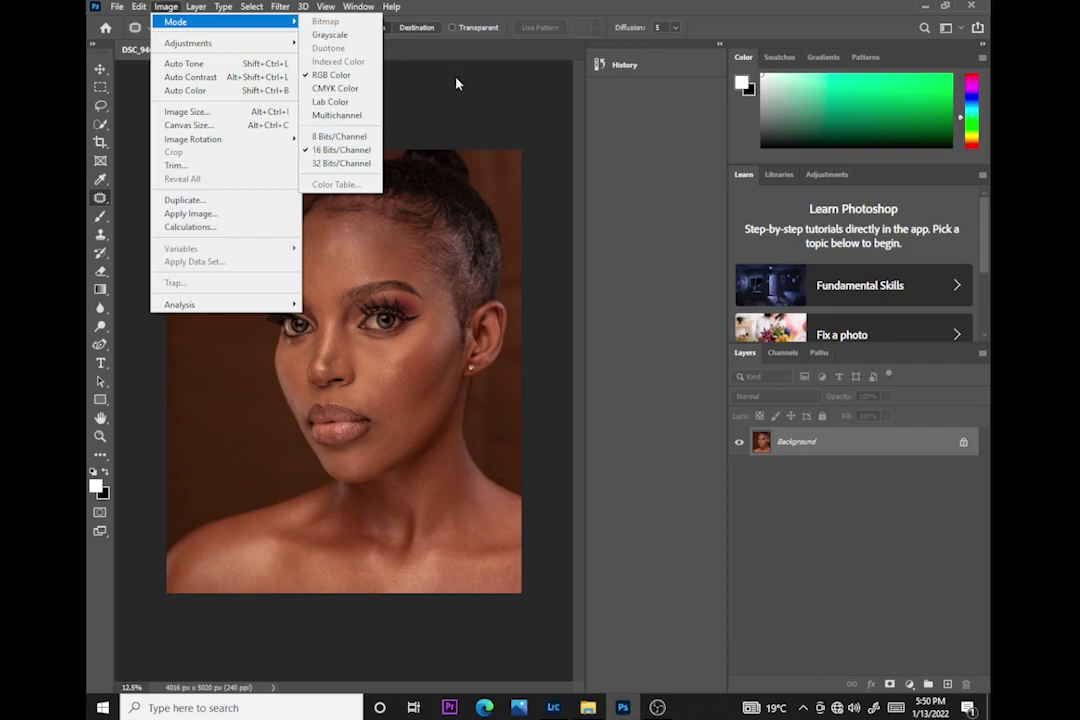
{"action": "left_click", "coordinate": [445, 120]}
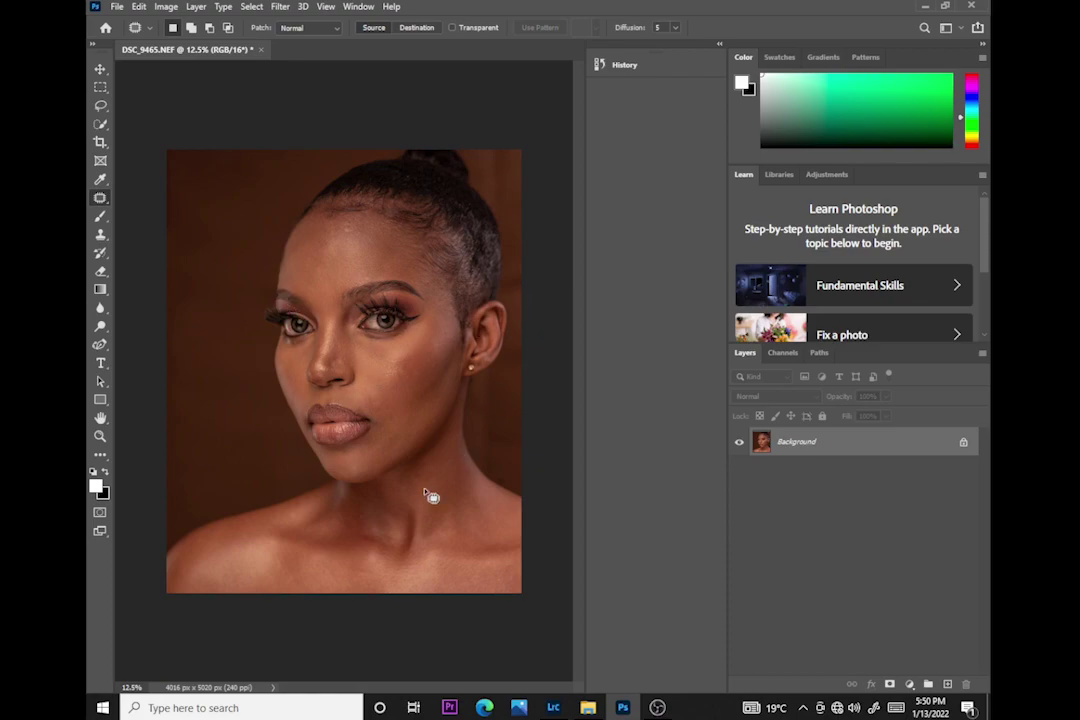
- Duplicate the background layer twice, naming the upper copy "high texture" and the lower copy "low texture"
{"action": "key", "text": "ctrl+j"}
{"action": "key", "text": "ctrl+j"}
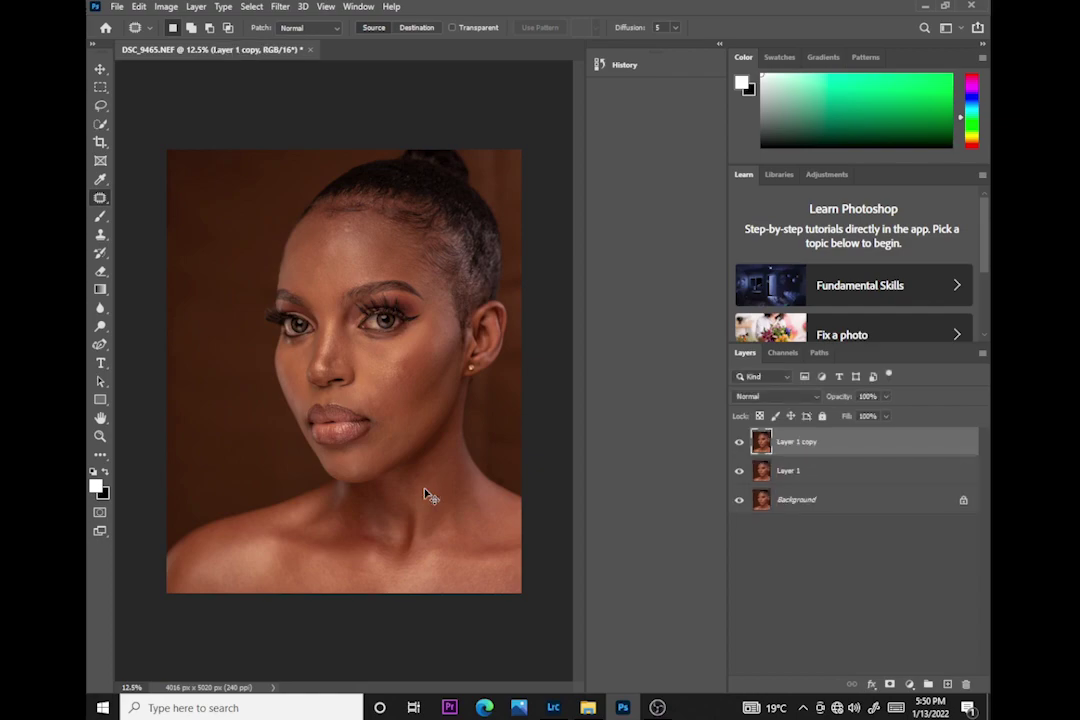
{"action": "double_click", "coordinate": [786, 443]}
{"action": "type", "text": "H"}
{"action": "double_click", "coordinate": [790, 472]}
{"action": "key", "text": "BackSpace"}
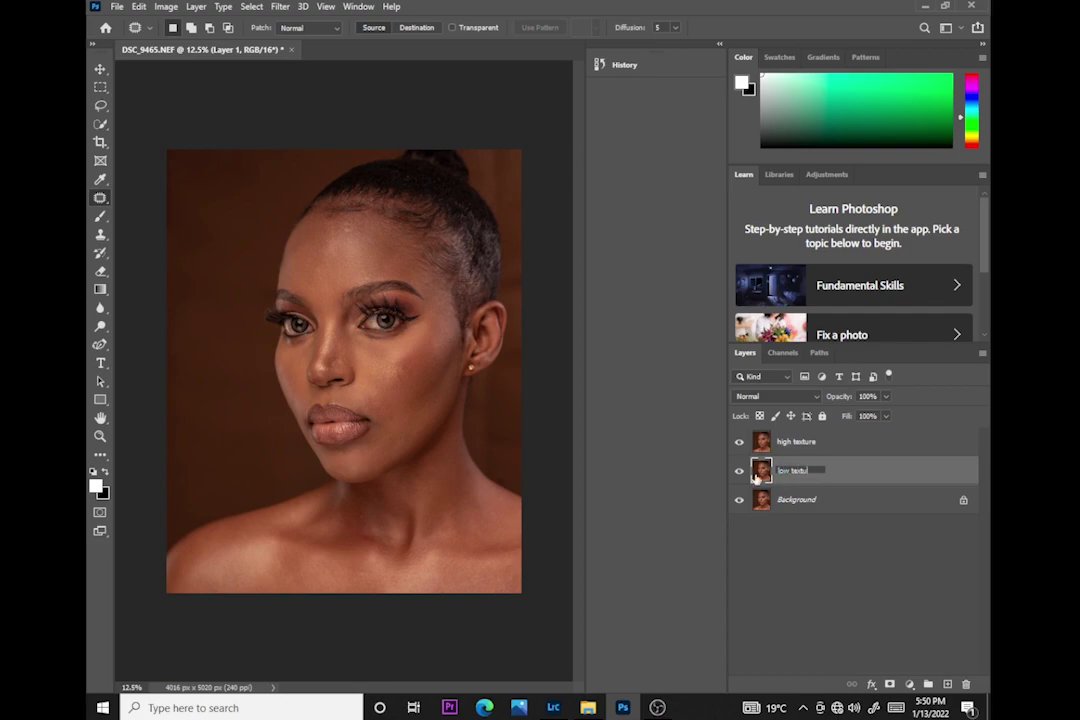
{"action": "type", "text": "low texture"}
{"action": "key", "text": "Return"}
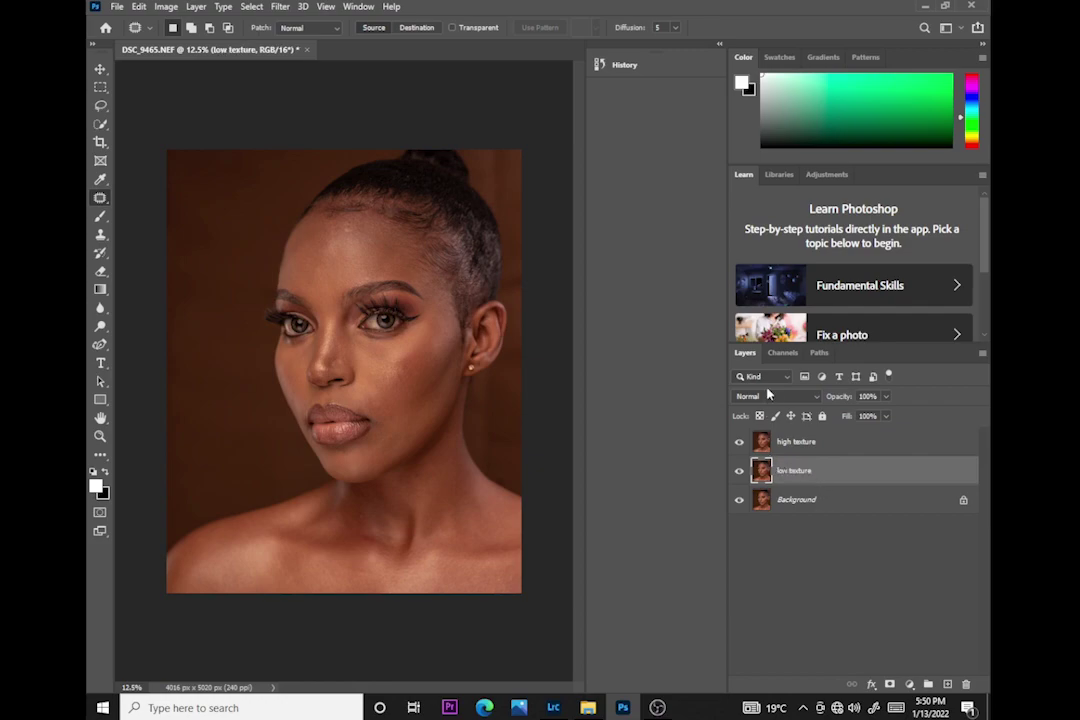
- Hide the high texture layer and apply a Gaussian Blur with a 9.2-pixel radius to the low texture layer
{"action": "left_click", "coordinate": [739, 440]}
{"action": "left_click", "coordinate": [281, 7]}
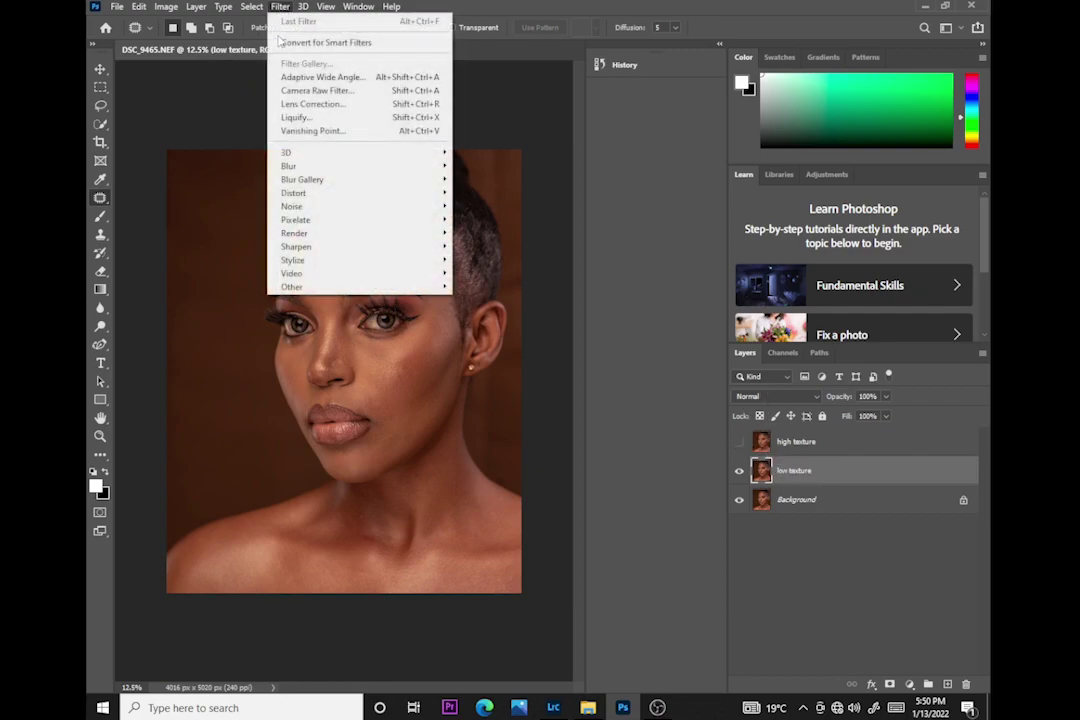
{"action": "mouse_move", "coordinate": [287, 166]}
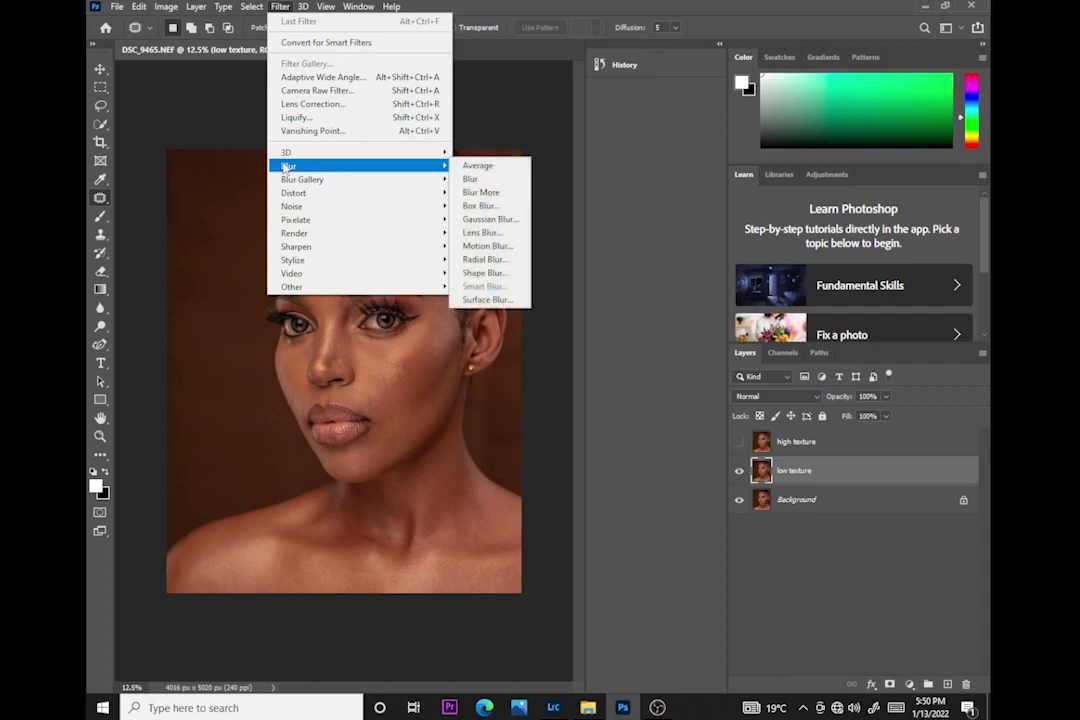
{"action": "left_click", "coordinate": [480, 212]}
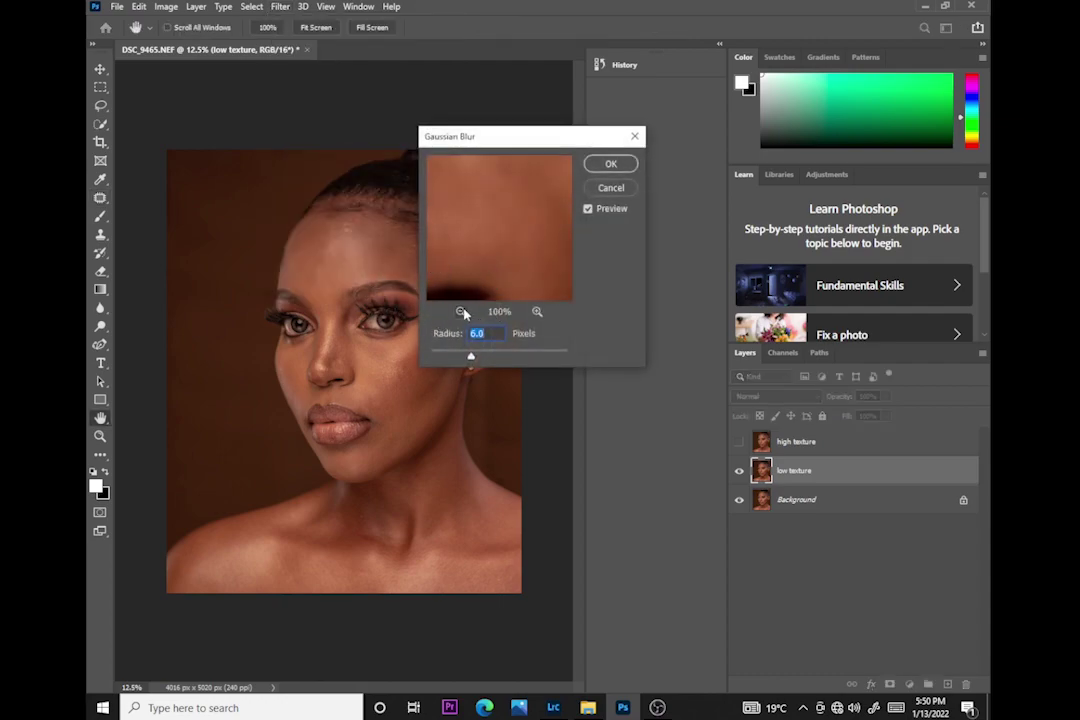
{"action": "left_click", "coordinate": [461, 311]}
{"action": "left_click", "coordinate": [461, 311]}
{"action": "left_click", "coordinate": [461, 311]}
{"action": "left_click", "coordinate": [461, 311]}
{"action": "left_click", "coordinate": [461, 311]}
{"action": "left_click", "coordinate": [461, 311]}
{"action": "left_click_drag", "start_coordinate": [471, 356], "coordinate": [431, 356]}
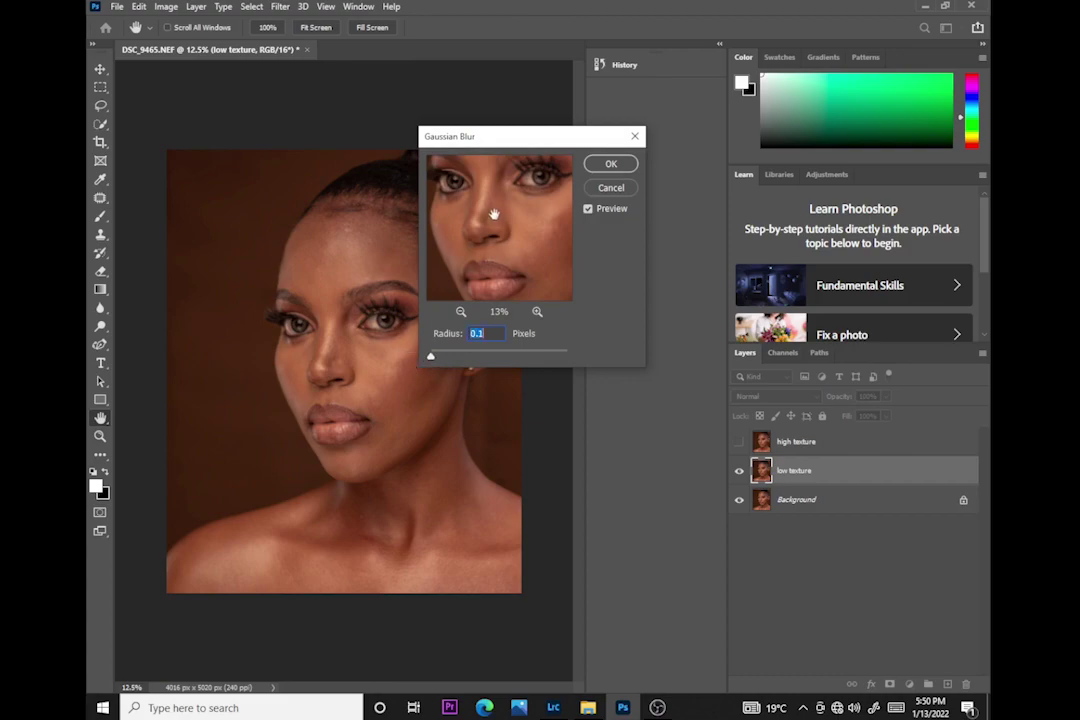
{"action": "left_click_drag", "start_coordinate": [494, 195], "coordinate": [494, 243]}
{"action": "left_click_drag", "start_coordinate": [494, 198], "coordinate": [560, 243]}
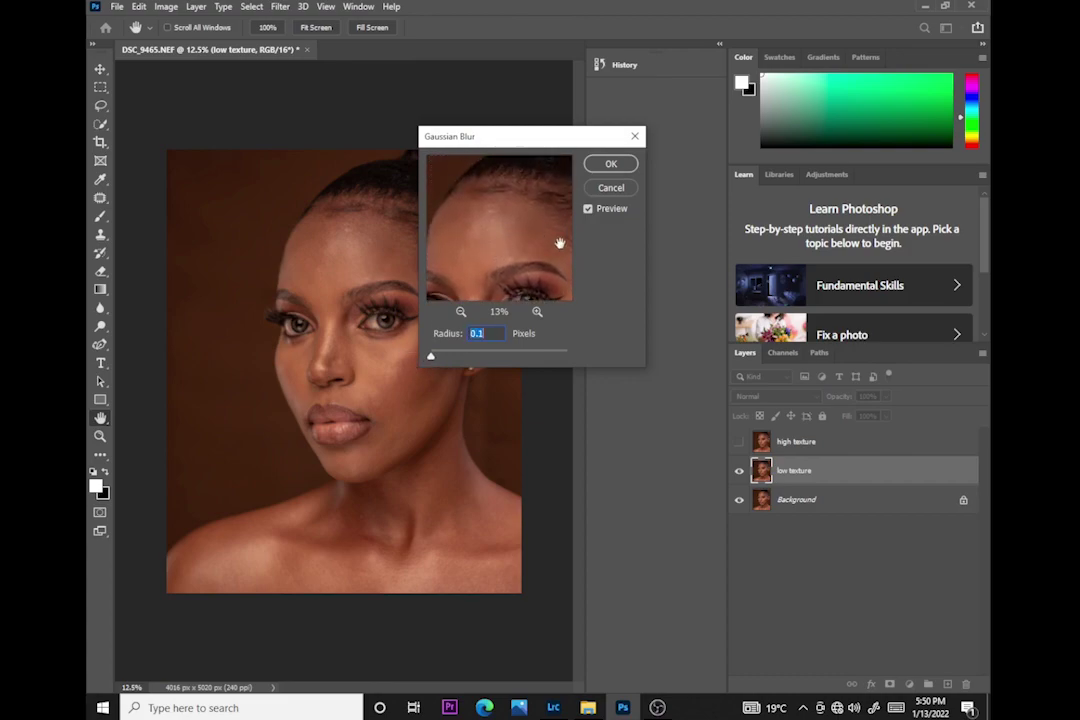
{"action": "left_click", "coordinate": [537, 311]}
{"action": "left_click", "coordinate": [537, 311]}
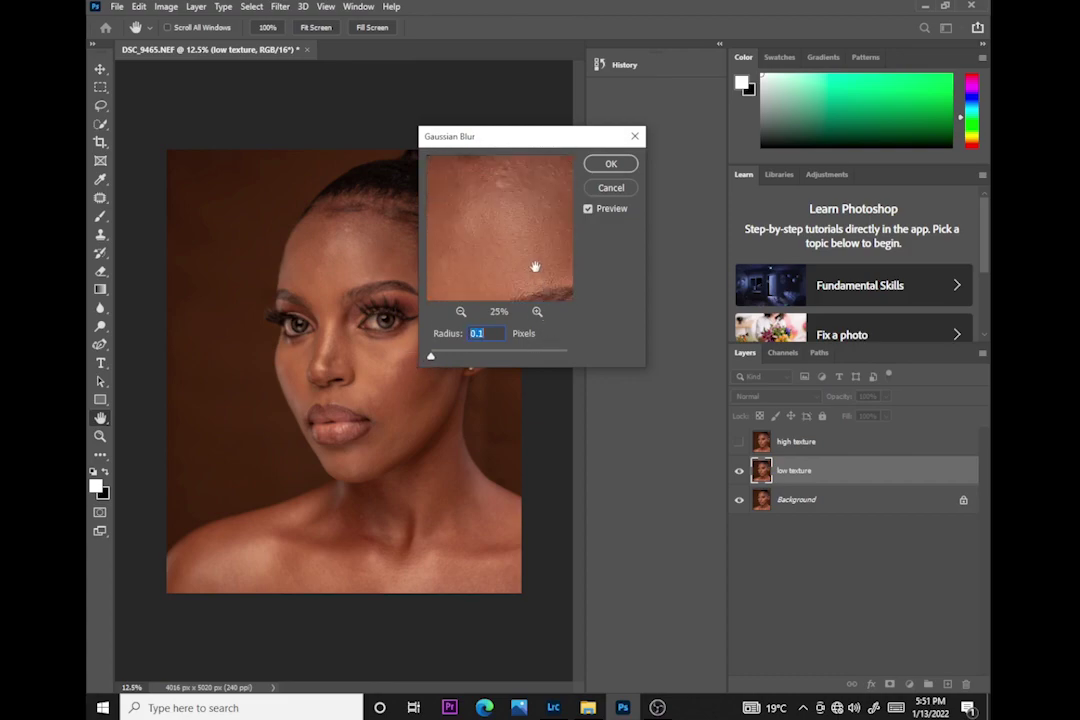
{"action": "left_click_drag", "start_coordinate": [437, 360], "coordinate": [483, 358]}
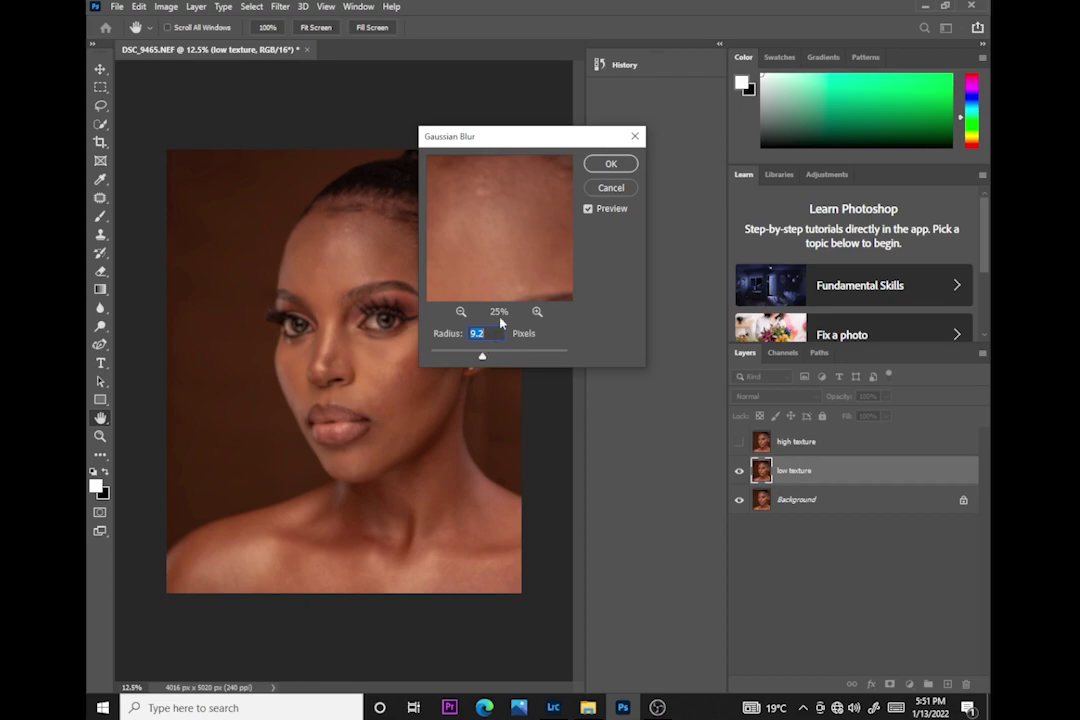
{"action": "left_click", "coordinate": [610, 164]}
{"action": "key", "text": "j"}
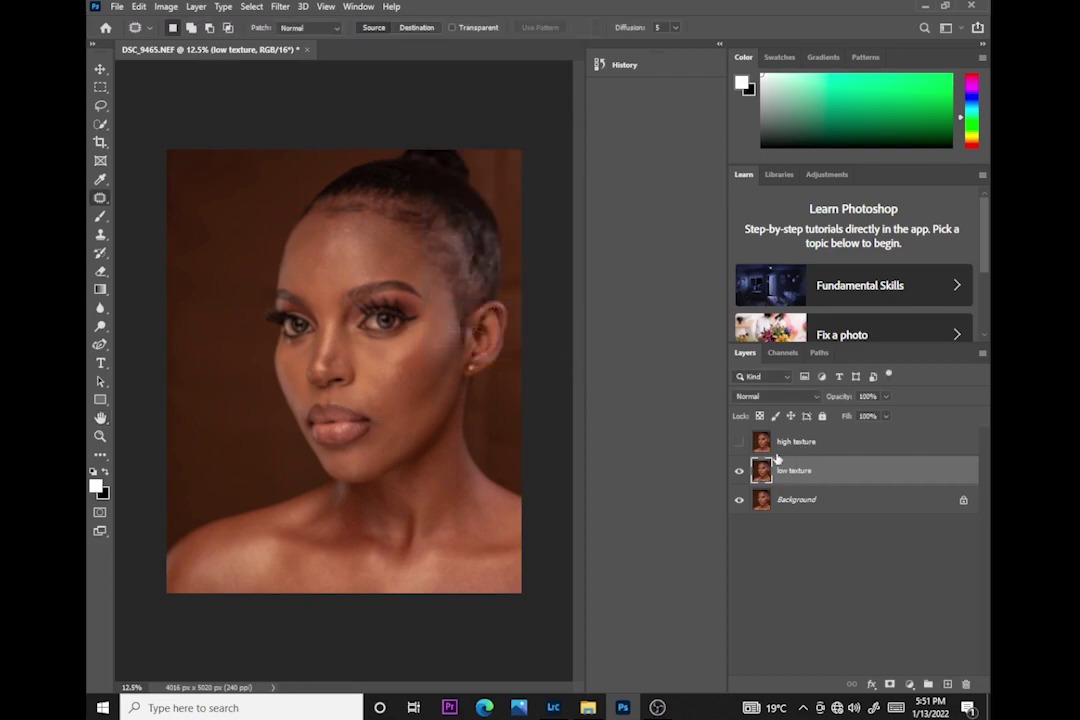
- Show the high texture layer and use Apply Image on it with the low texture layer inverted, Add blending and scale 2
{"action": "left_click", "coordinate": [739, 442]}
{"action": "left_click", "coordinate": [793, 448]}
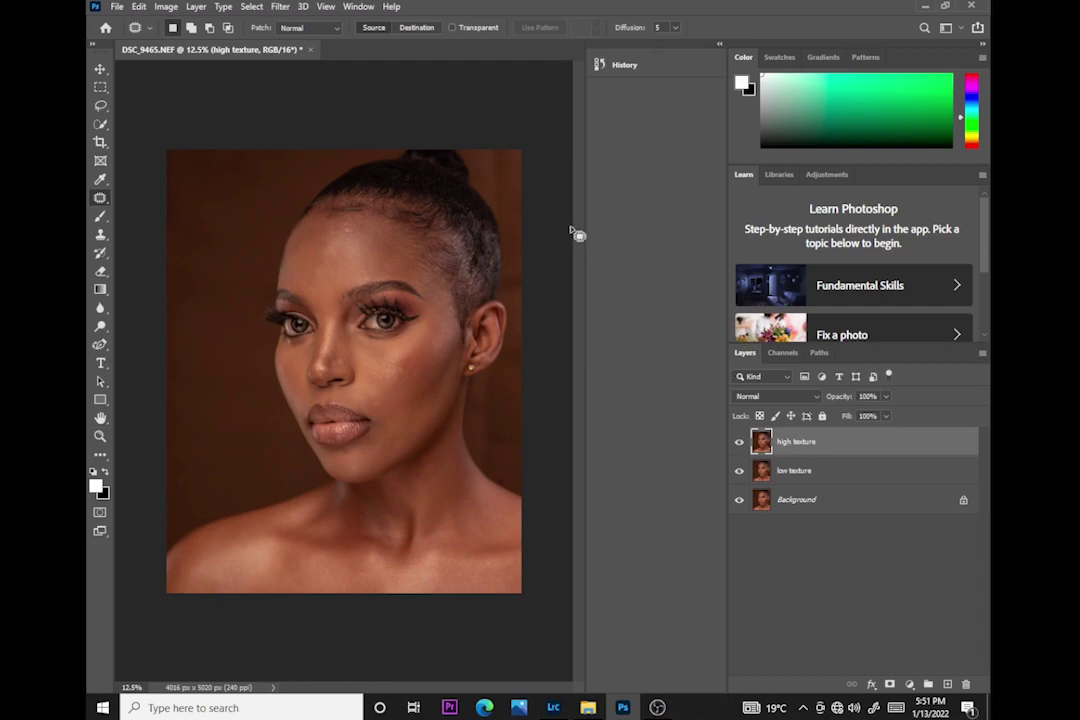
{"action": "left_click", "coordinate": [166, 7]}
{"action": "left_click", "coordinate": [188, 214]}
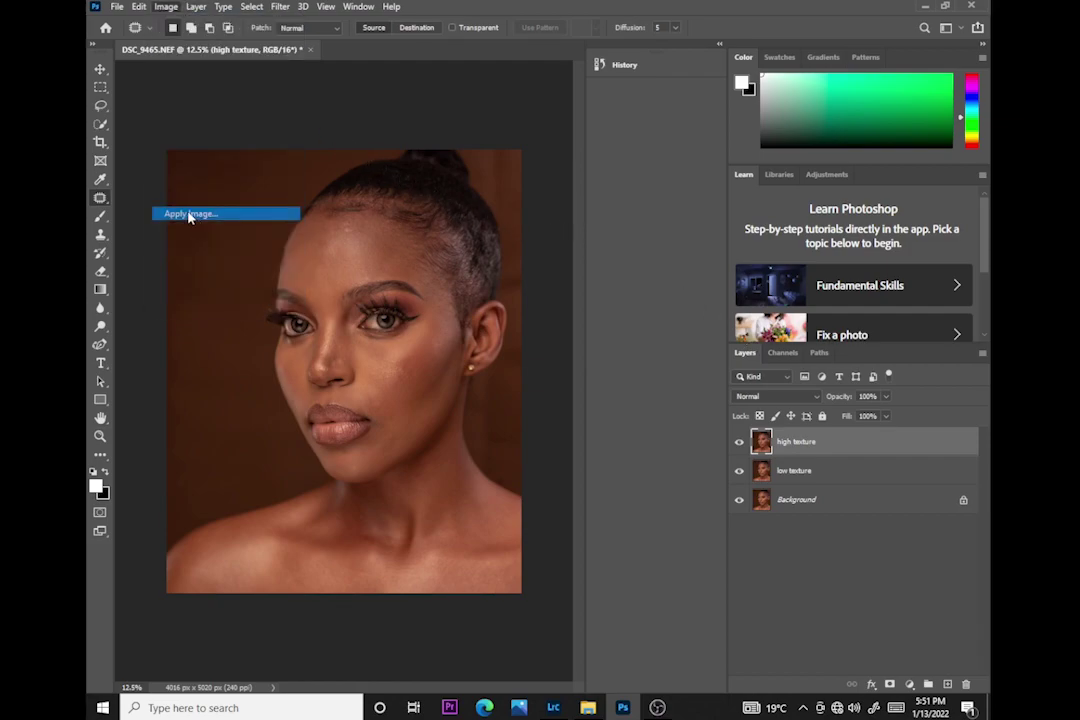
{"action": "left_click", "coordinate": [463, 198]}
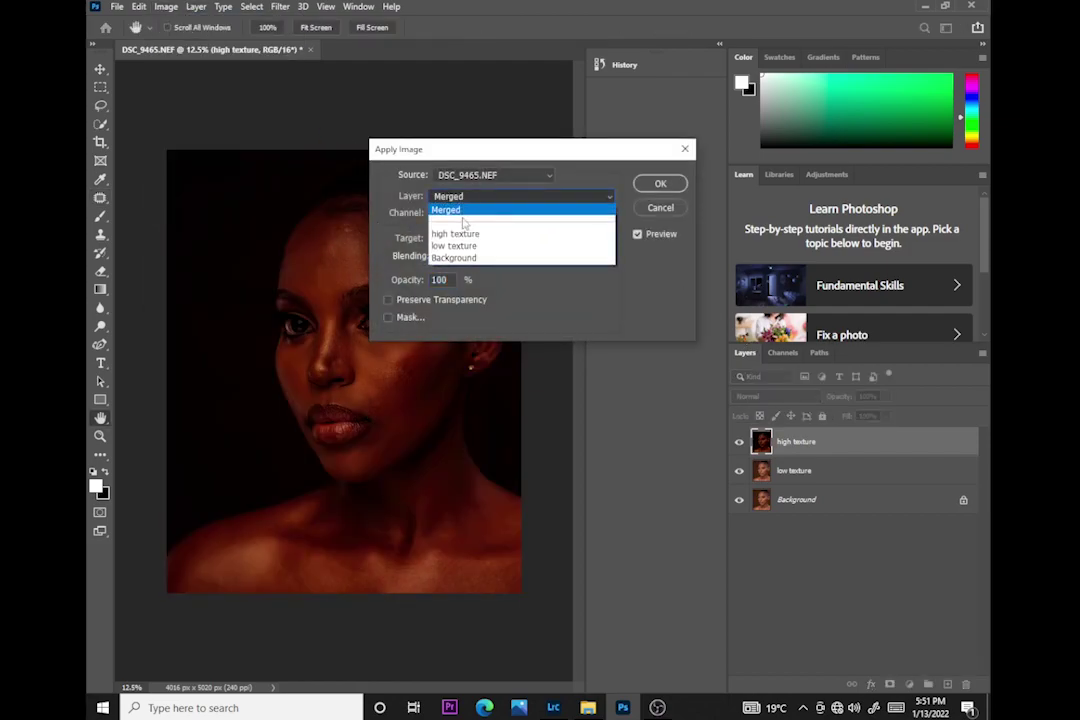
{"action": "left_click", "coordinate": [457, 244]}
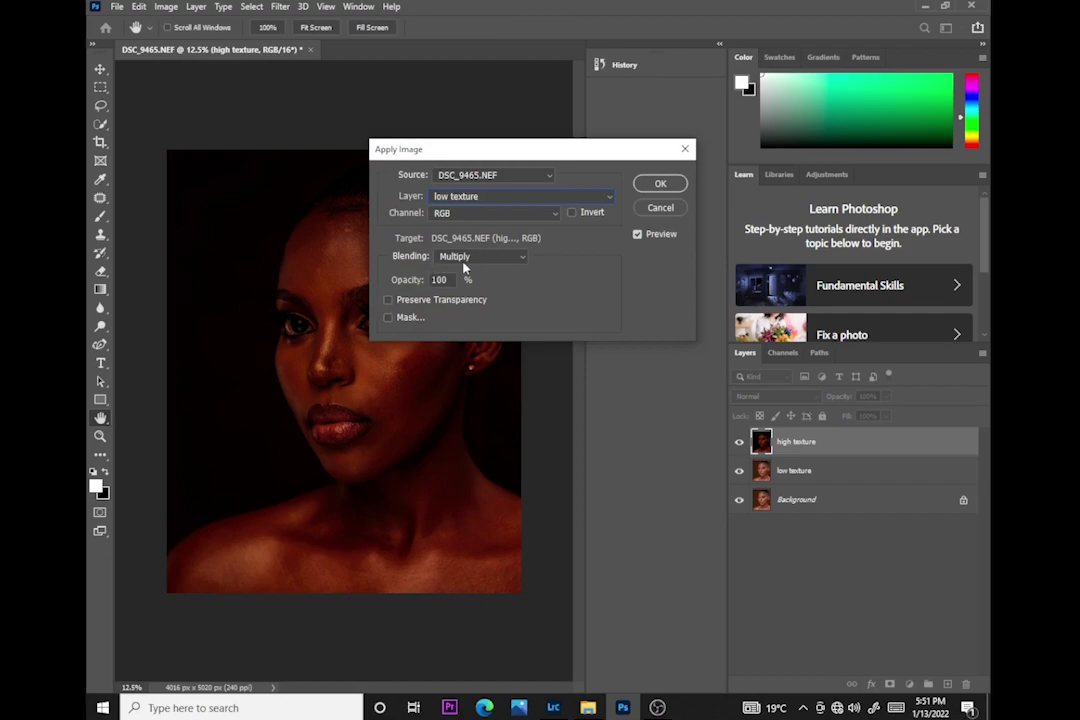
{"action": "left_click", "coordinate": [459, 258]}
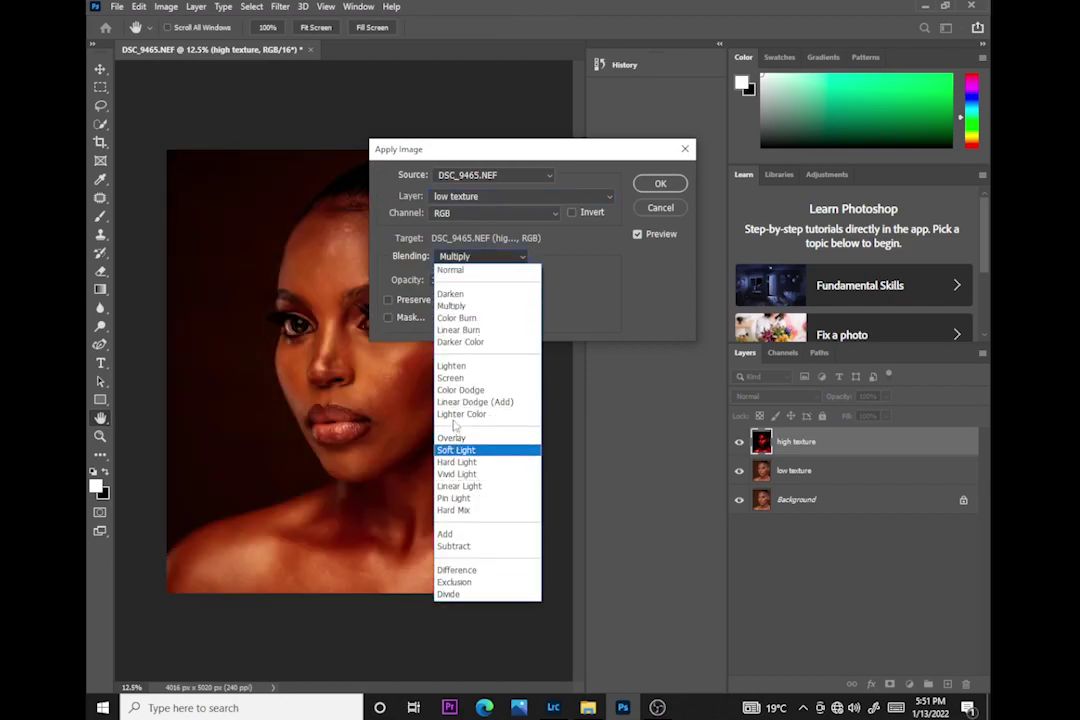
{"action": "left_click", "coordinate": [445, 535]}
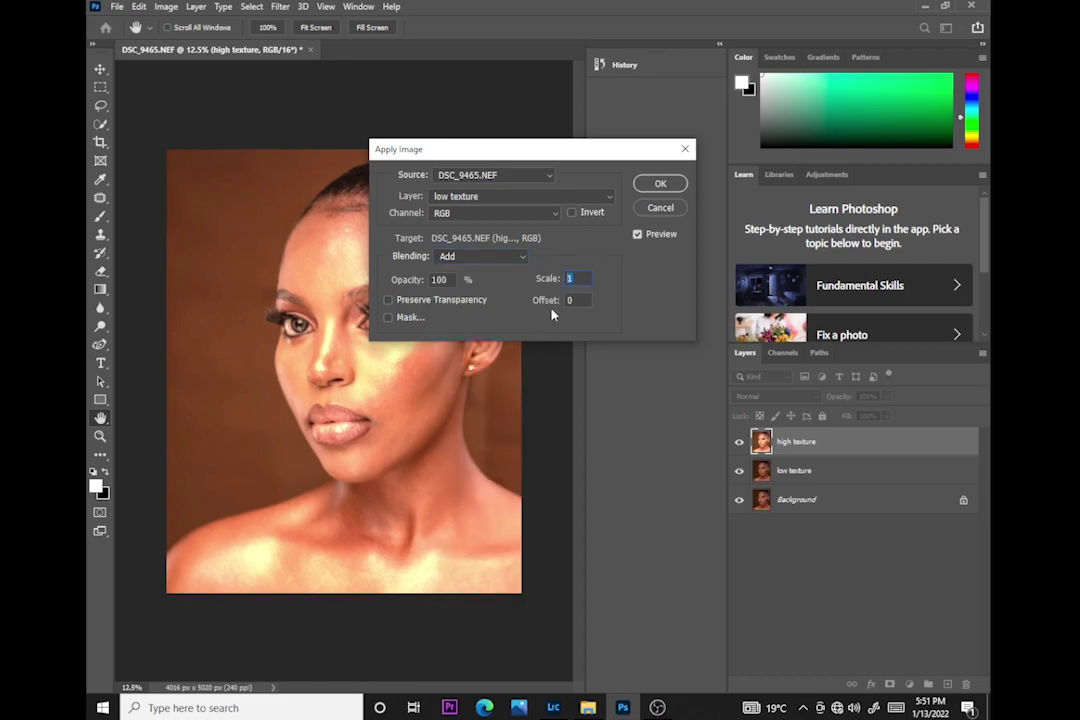
{"action": "type", "text": "2"}
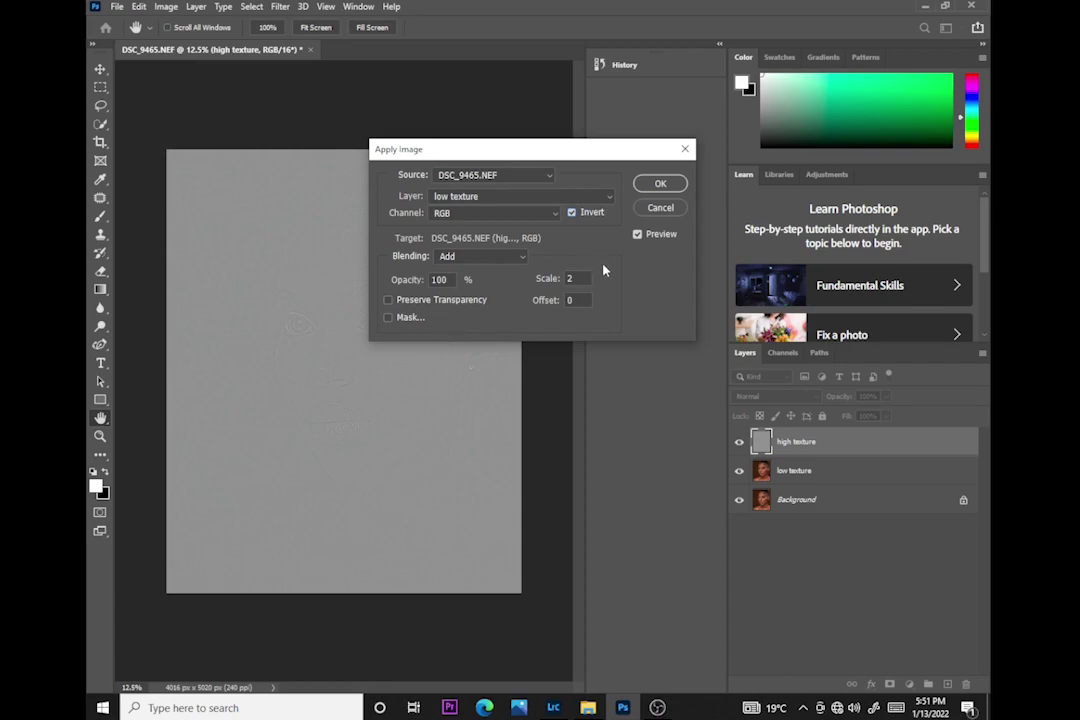
{"action": "left_click", "coordinate": [652, 185]}
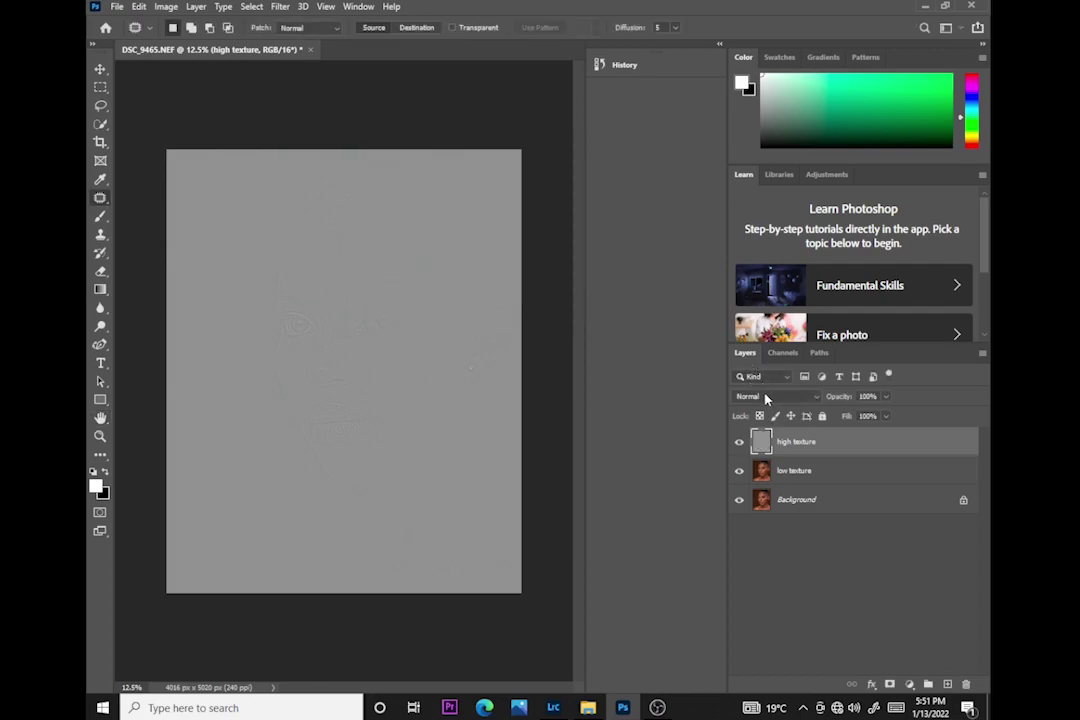
- Set the high texture layer's blend mode to Linear Light
{"action": "left_click", "coordinate": [760, 397]}
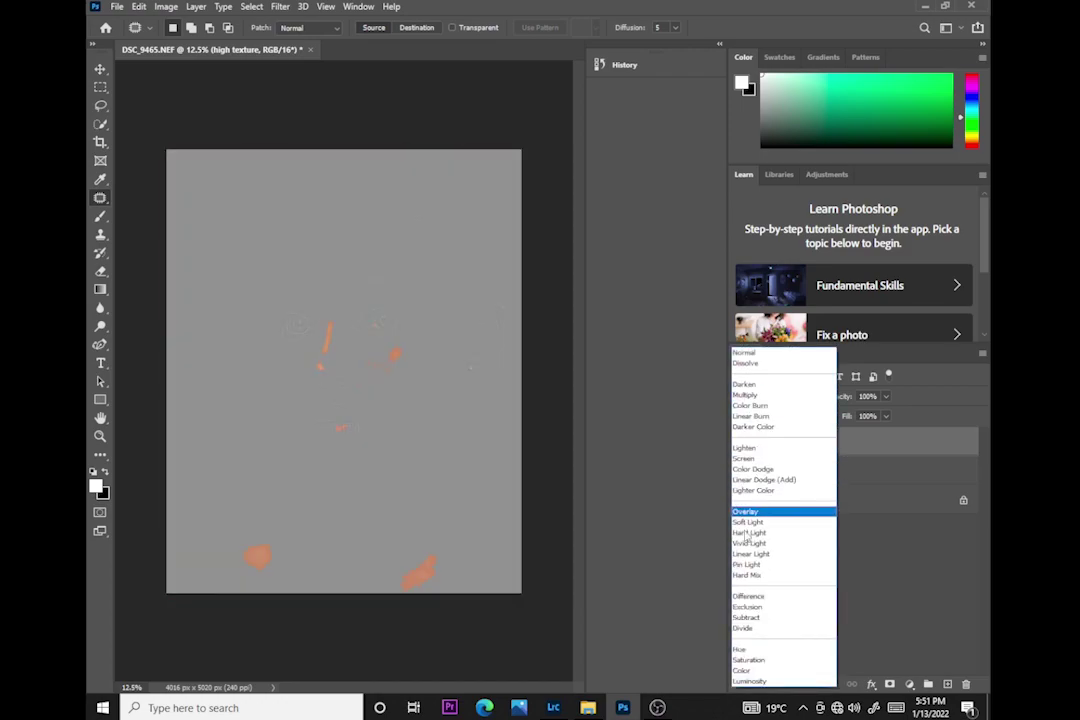
{"action": "left_click", "coordinate": [750, 554]}
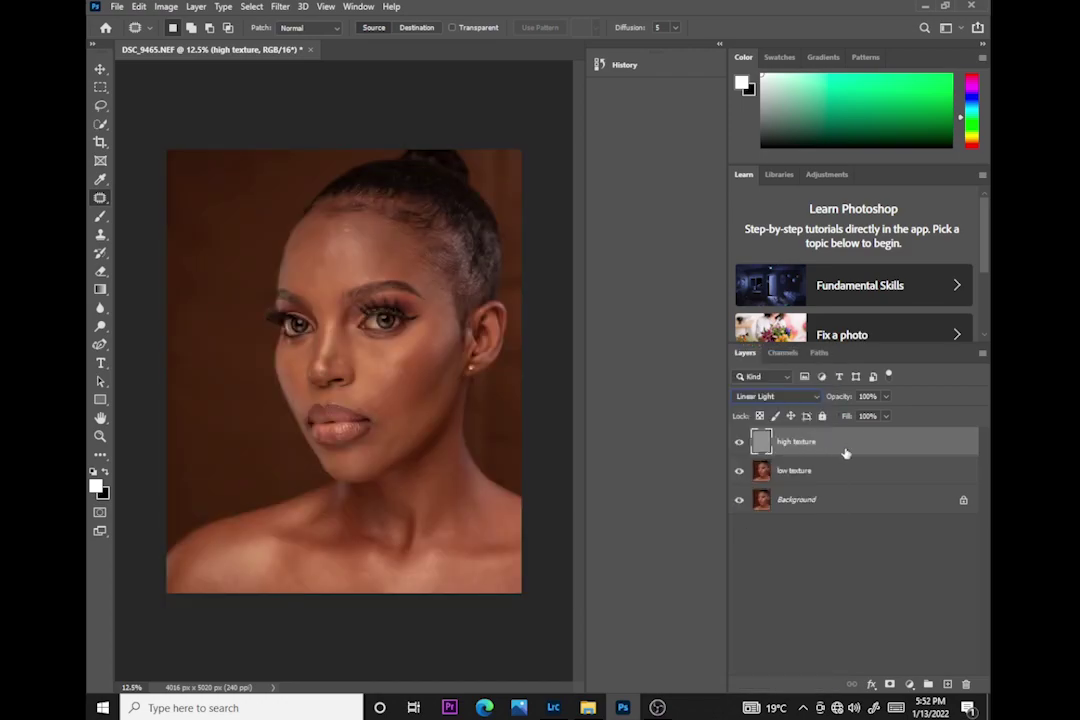
- Add a Black & White adjustment layer above high texture, lower its Reds to about -56 and close its settings
{"action": "left_click", "coordinate": [908, 684]}
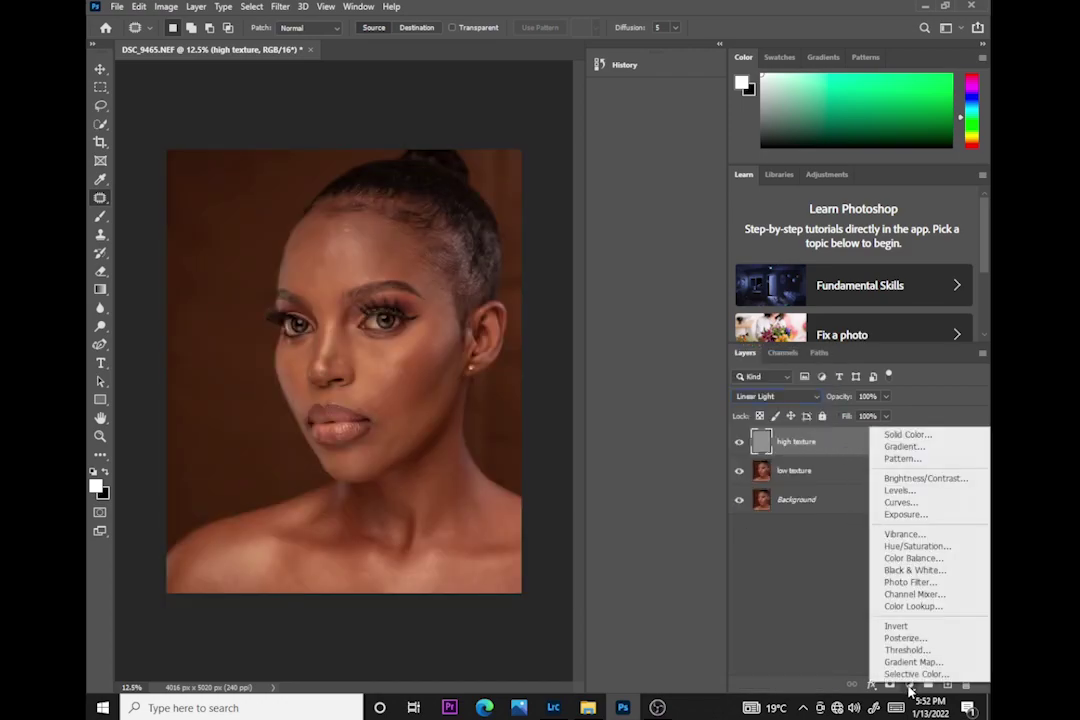
{"action": "left_click", "coordinate": [885, 569]}
{"action": "left_click_drag", "start_coordinate": [626, 250], "coordinate": [603, 248]}
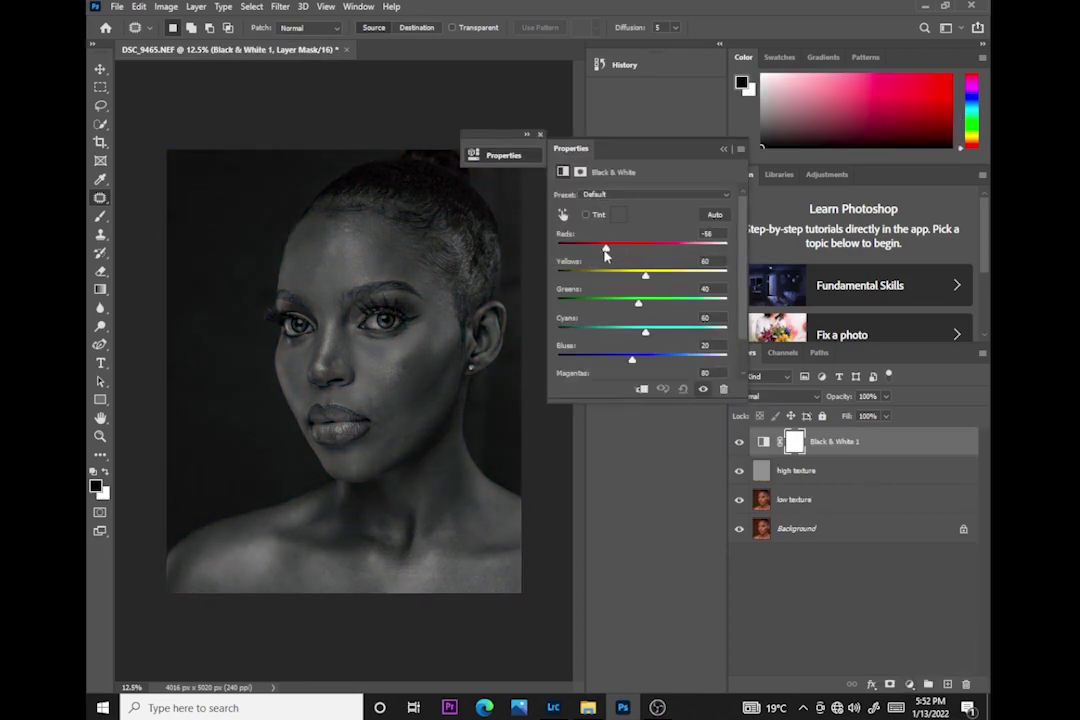
{"action": "left_click", "coordinate": [723, 148]}
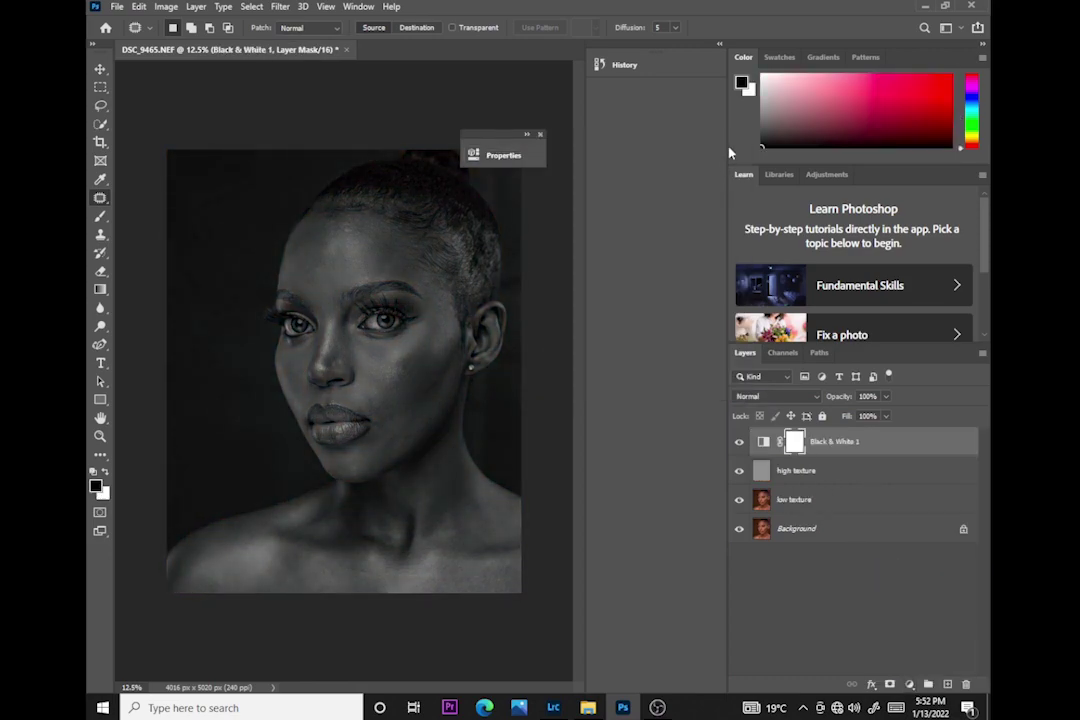
{"action": "left_click", "coordinate": [539, 134]}
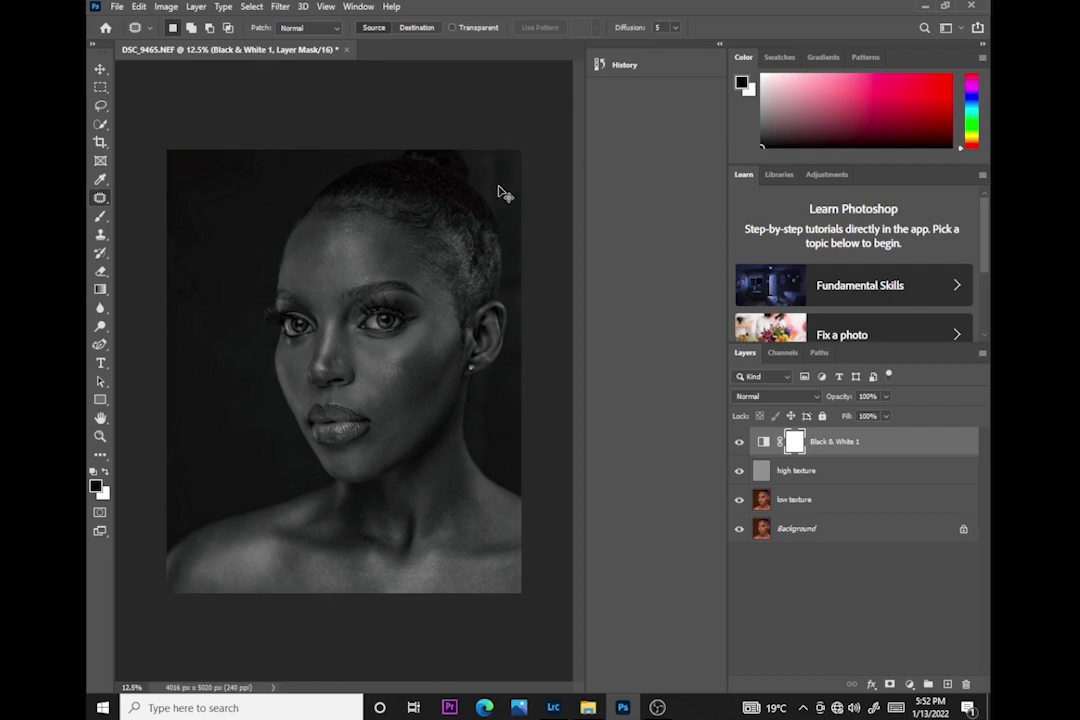
- Choose the Mixer Brush, make white the foreground colour and enlarge the brush to 400 px
{"action": "key", "text": "ctrl+plus"}
{"action": "scroll", "coordinate": [576, 324], "scroll_direction": "up", "scroll_amount": 1}
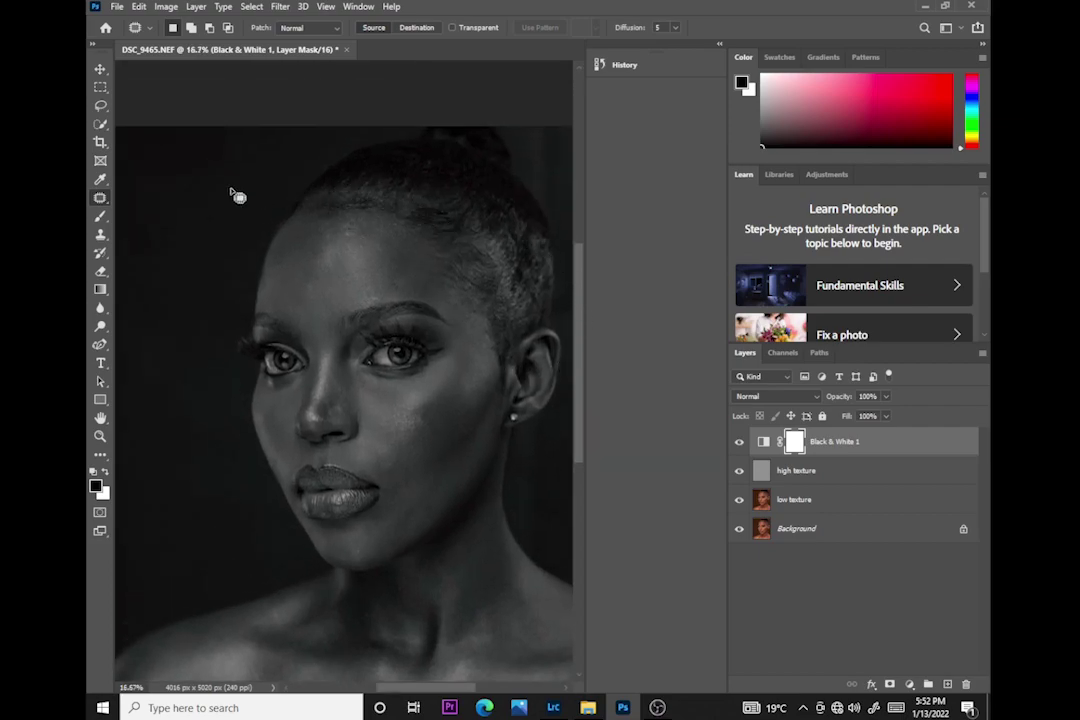
{"action": "left_click", "coordinate": [100, 216]}
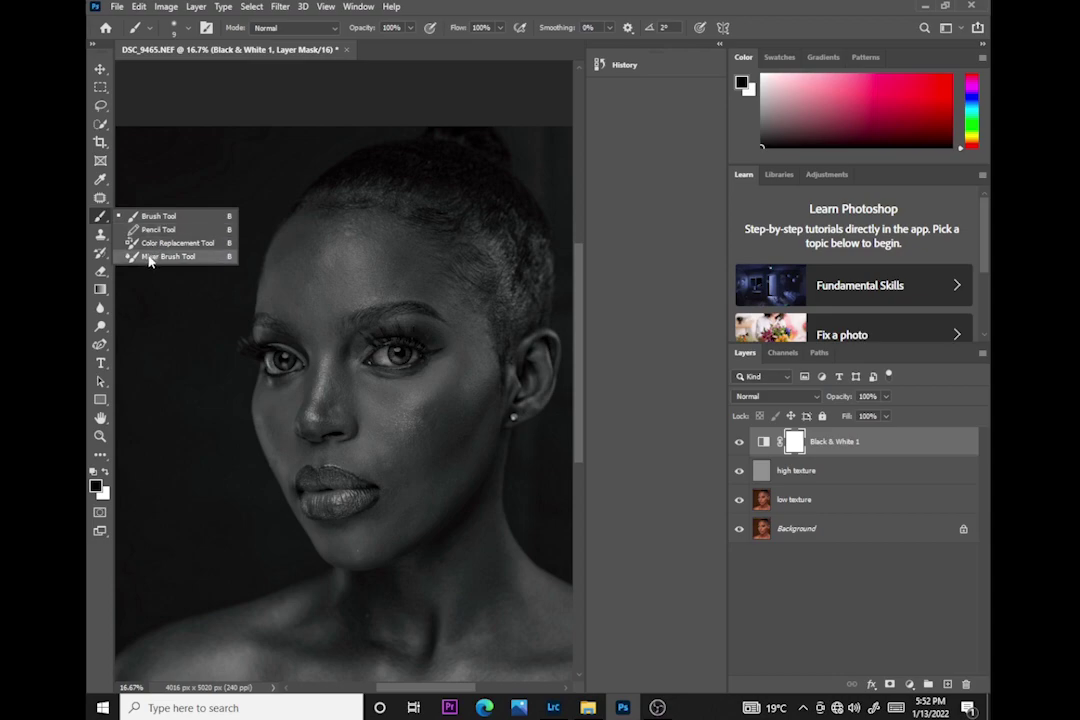
{"action": "left_click", "coordinate": [160, 256]}
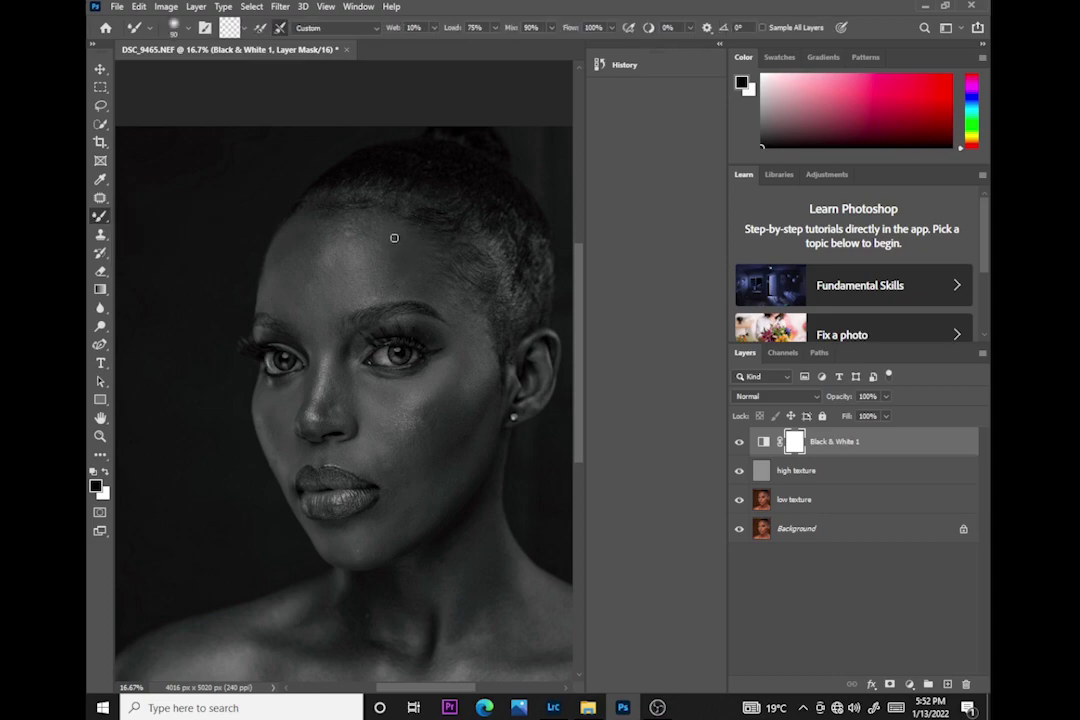
{"action": "key", "text": "bracketright"}
{"action": "key", "text": "bracketright"}
{"action": "key", "text": "bracketright"}
{"action": "key", "text": "x"}
{"action": "left_click", "coordinate": [244, 30]}
{"action": "left_click", "coordinate": [257, 57]}
{"action": "key", "text": "bracketright"}
{"action": "key", "text": "ctrl+plus"}
{"action": "left_click_drag", "start_coordinate": [578, 313], "coordinate": [575, 289]}
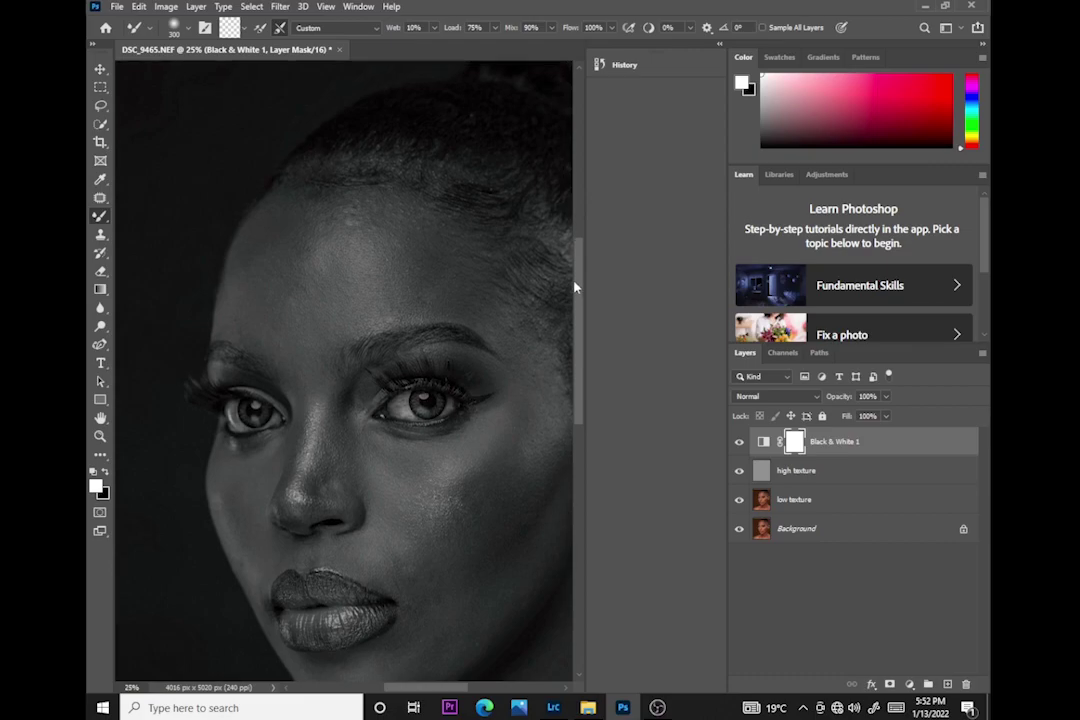
{"action": "key", "text": "bracketright"}
- Blend the forehead and hairline tones on the low texture layer with the Mixer Brush, enlarging it to 600 px
{"action": "left_click", "coordinate": [794, 501]}
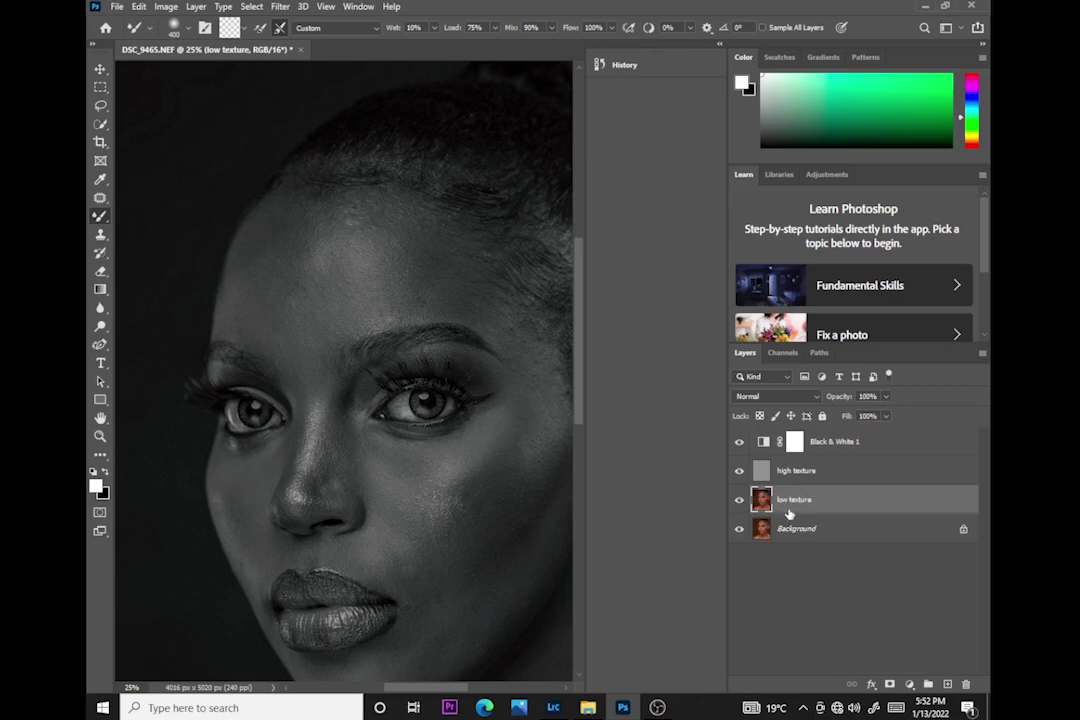
{"action": "left_click_drag", "start_coordinate": [545, 232], "coordinate": [511, 256]}
{"action": "key", "text": "bracketleft"}
{"action": "key", "text": "bracketleft"}
{"action": "key", "text": "bracketleft"}
{"action": "left_click", "coordinate": [350, 198]}
{"action": "key", "text": "bracketright"}
{"action": "key", "text": "bracketright"}
{"action": "key", "text": "bracketright"}
{"action": "key", "text": "bracketright"}
{"action": "key", "text": "bracketright"}
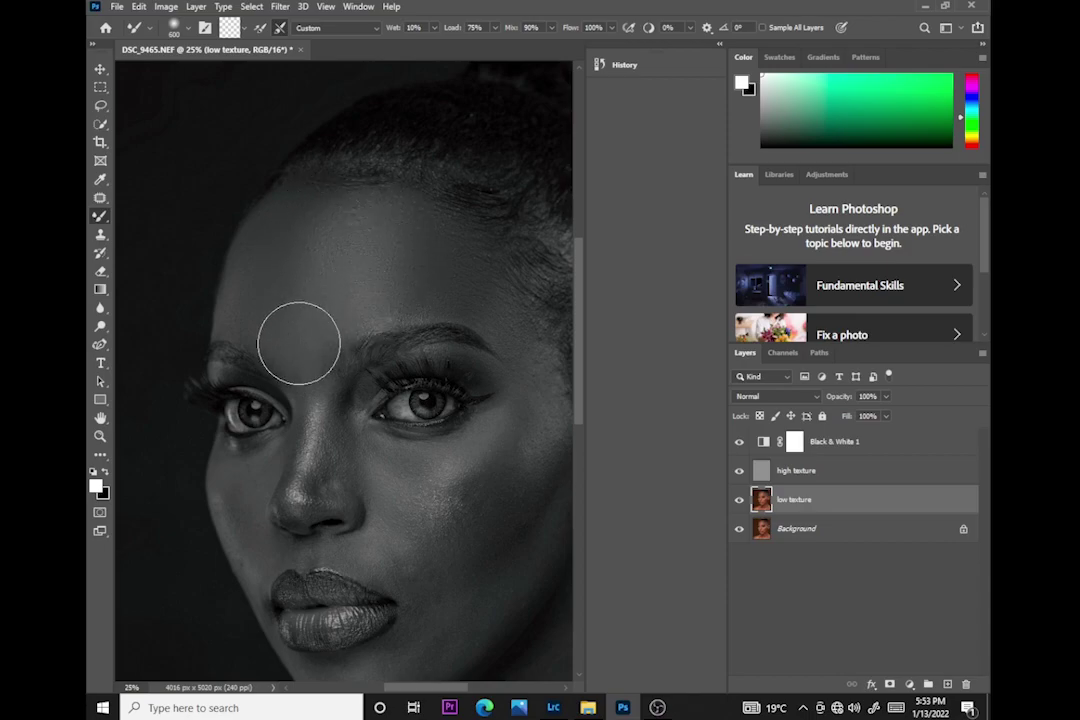
- Reduce the Mixer Brush to 200 px and blend the skin under the eye and beside the nose
{"action": "key", "text": "bracketleft"}
{"action": "key", "text": "bracketleft"}
{"action": "scroll", "coordinate": [580, 267], "scroll_direction": "down", "scroll_amount": 3}
{"action": "key", "text": "bracketleft"}
{"action": "key", "text": "bracketleft"}
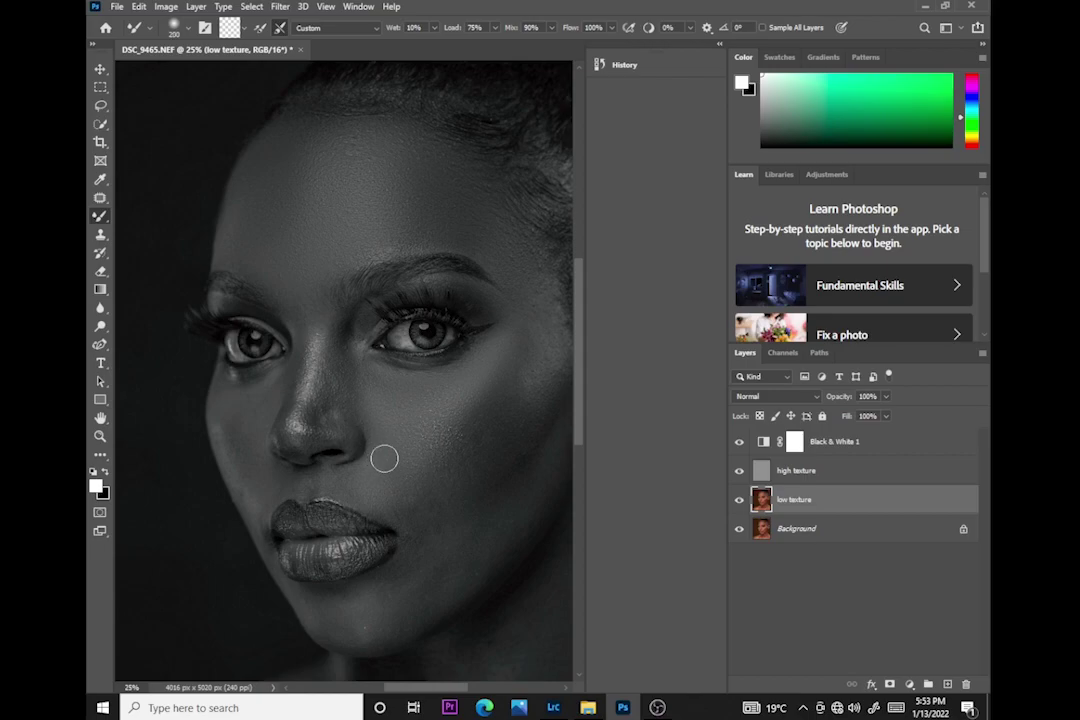
- Blend the broad cheek and jaw areas on the low texture layer with the Mixer Brush at 400 px
{"action": "key", "text": "bracketright"}
{"action": "key", "text": "bracketright"}
{"action": "key", "text": "bracketright"}
{"action": "key", "text": "bracketright"}
{"action": "key", "text": "bracketright"}
{"action": "key", "text": "bracketright"}
{"action": "mouse_move", "coordinate": [405, 467]}
{"action": "left_mouse_down"}
{"action": "mouse_move", "coordinate": [434, 484]}
{"action": "mouse_move", "coordinate": [486, 409]}
{"action": "mouse_move", "coordinate": [419, 507]}
{"action": "mouse_move", "coordinate": [476, 469]}
{"action": "mouse_move", "coordinate": [534, 400]}
{"action": "mouse_move", "coordinate": [446, 519]}
{"action": "mouse_move", "coordinate": [550, 391]}
{"action": "mouse_move", "coordinate": [440, 528]}
{"action": "mouse_move", "coordinate": [544, 425]}
{"action": "mouse_move", "coordinate": [499, 516]}
{"action": "mouse_move", "coordinate": [417, 595]}
{"action": "mouse_move", "coordinate": [441, 556]}
{"action": "mouse_move", "coordinate": [431, 564]}
{"action": "mouse_move", "coordinate": [499, 528]}
{"action": "mouse_move", "coordinate": [555, 451]}
{"action": "left_mouse_up"}
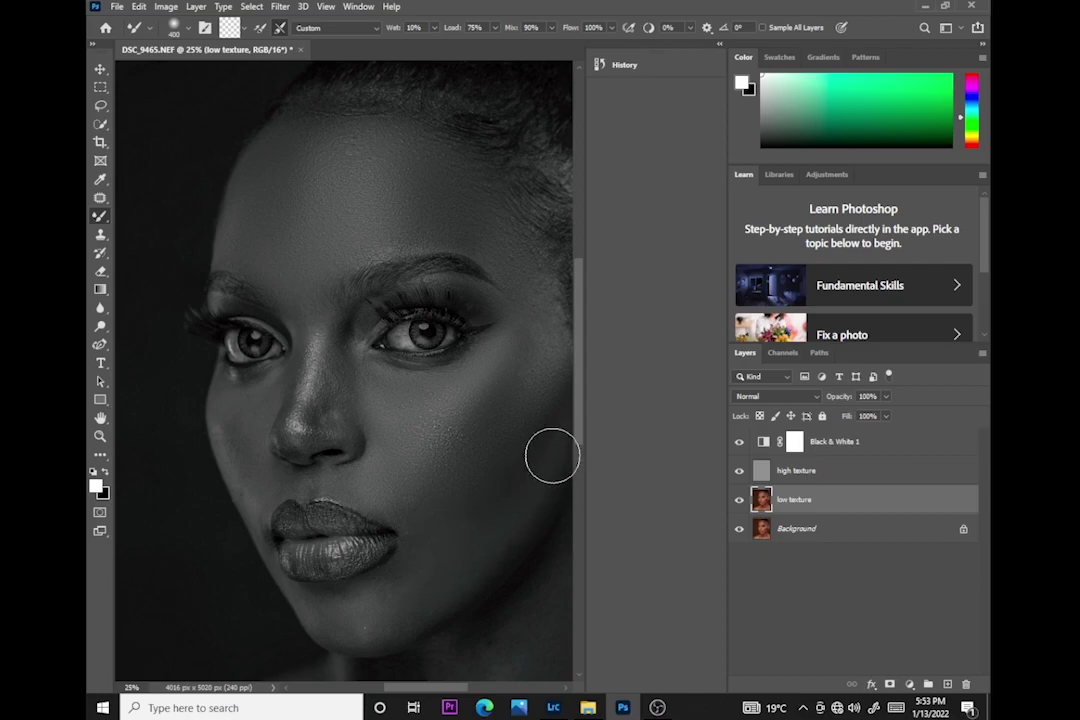
{"action": "scroll", "coordinate": [577, 433], "scroll_direction": "down", "scroll_amount": 1}
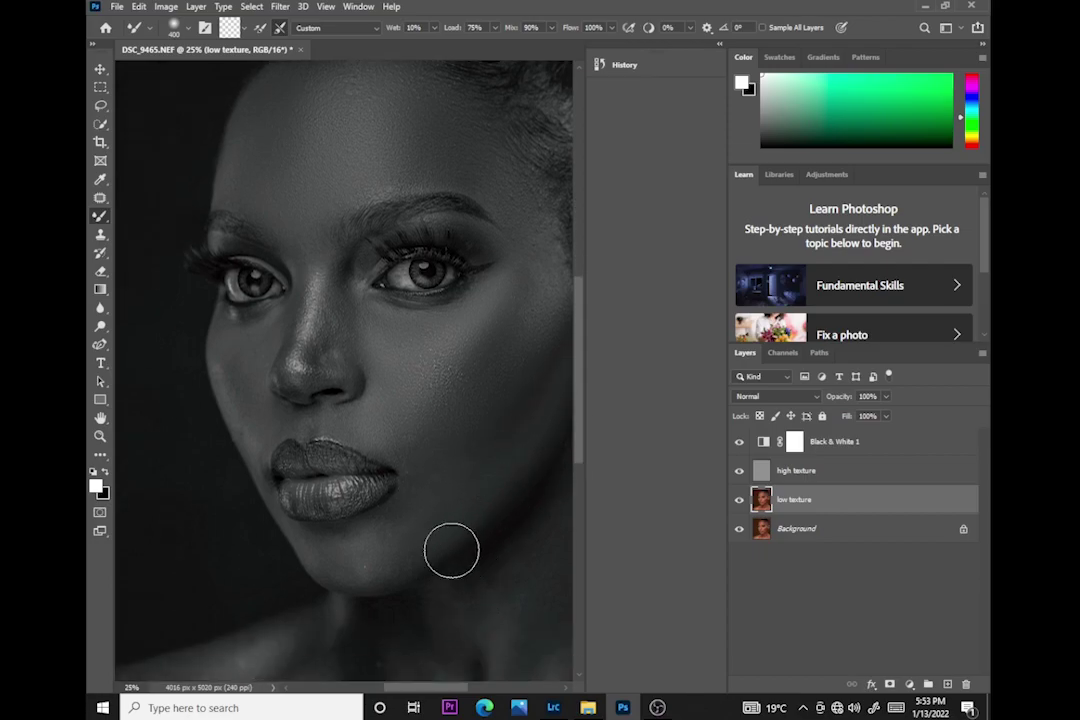
{"action": "key", "text": "ctrl+minus"}
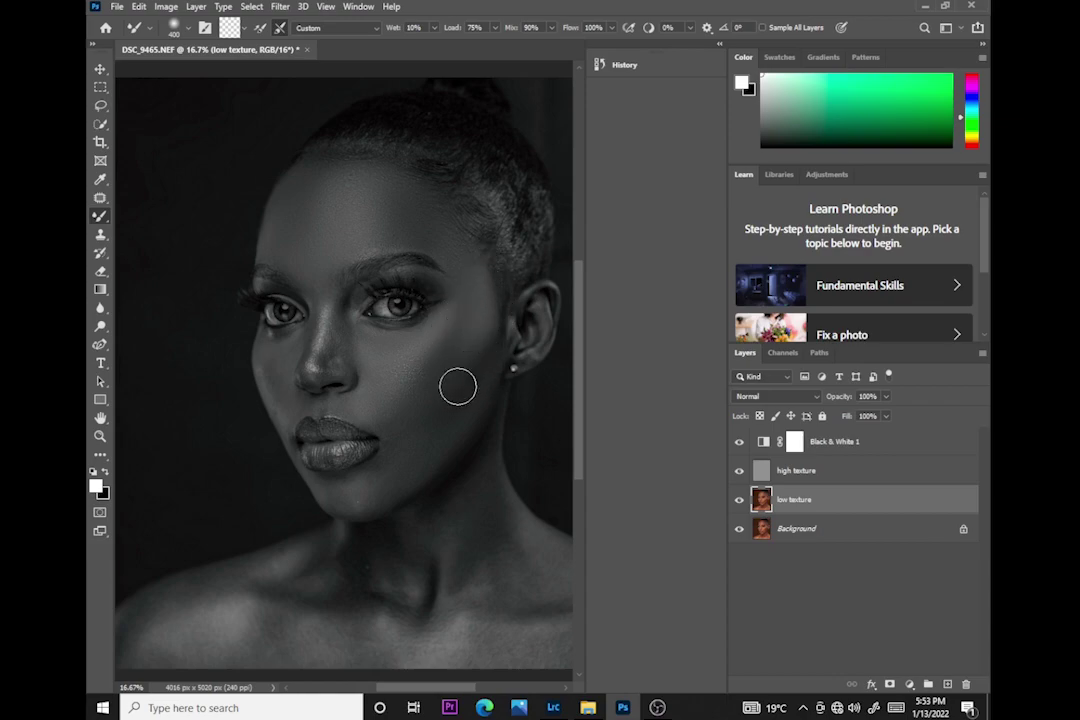
- Even out the finer facial areas around the eyes, nose and mouth with Mixer Brush sizes of 250 and 175 px
{"action": "key", "text": "bracketleft"}
{"action": "key", "text": "bracketleft"}
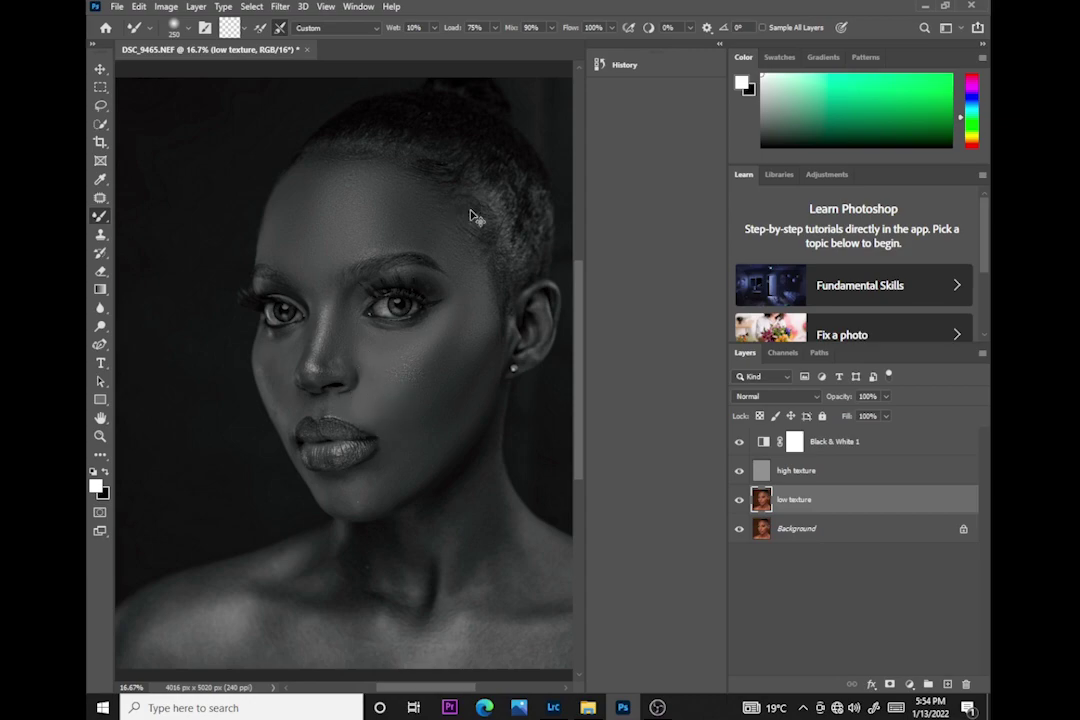
{"action": "key", "text": "ctrl+plus"}
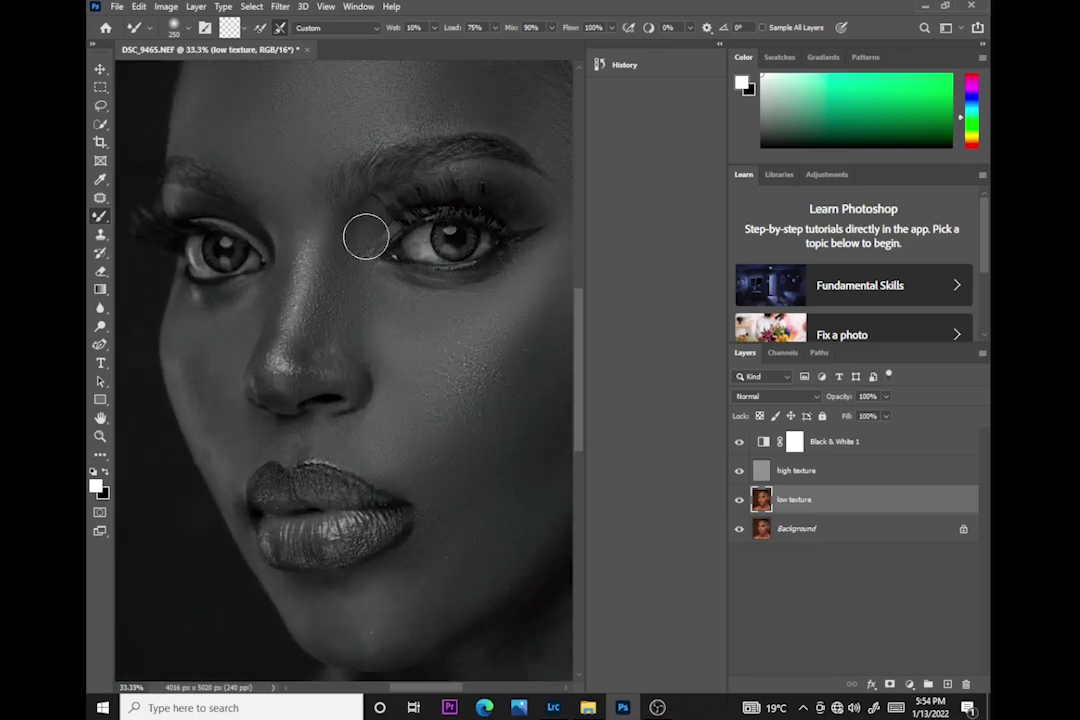
{"action": "key", "text": "bracketleft"}
{"action": "key", "text": "bracketleft"}
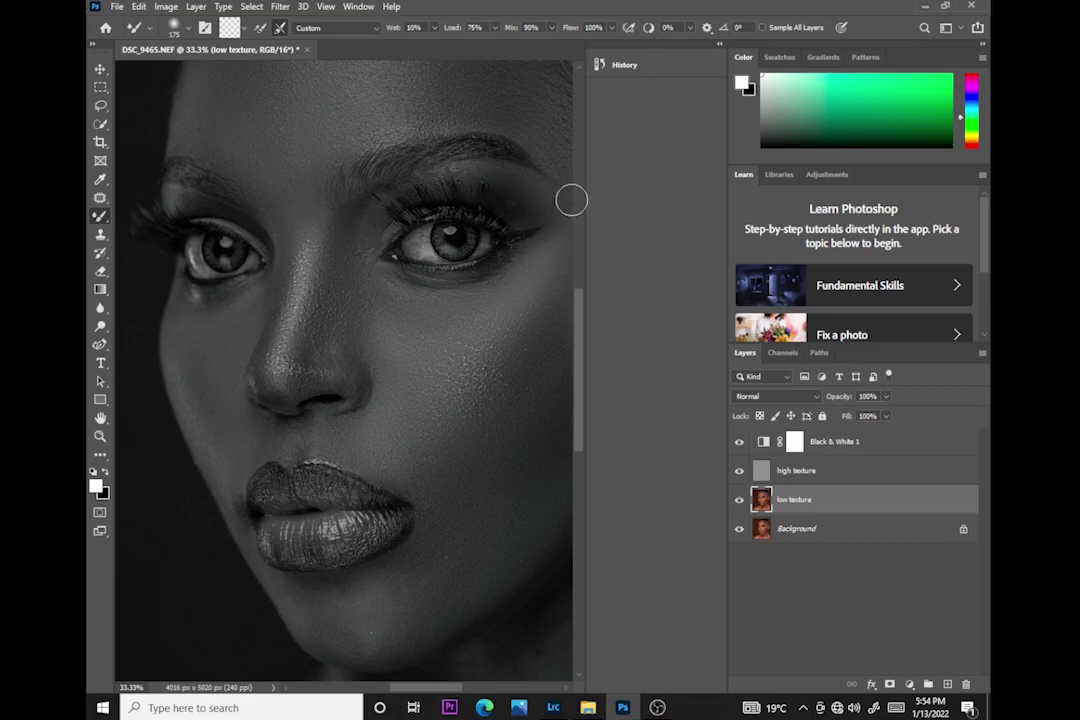
{"action": "key", "text": "ctrl+minus"}
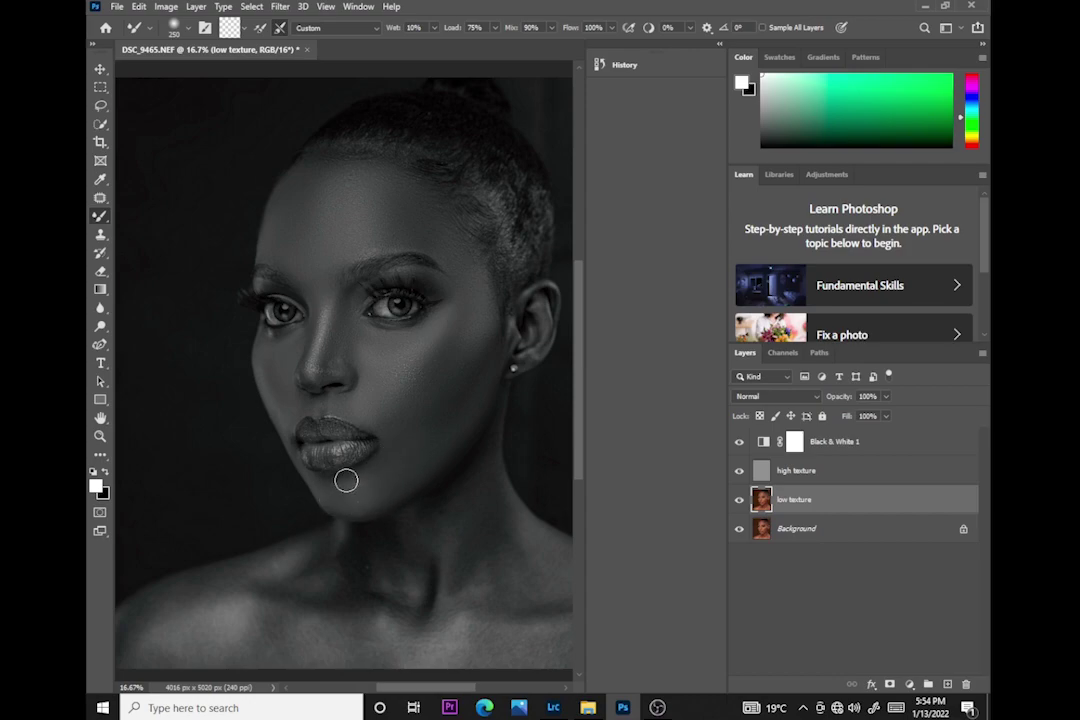
- Toggle the Black & White 1 layer to check the colours and blend the shoulders and chest with a 500 px Mixer Brush
{"action": "left_click", "coordinate": [739, 441]}
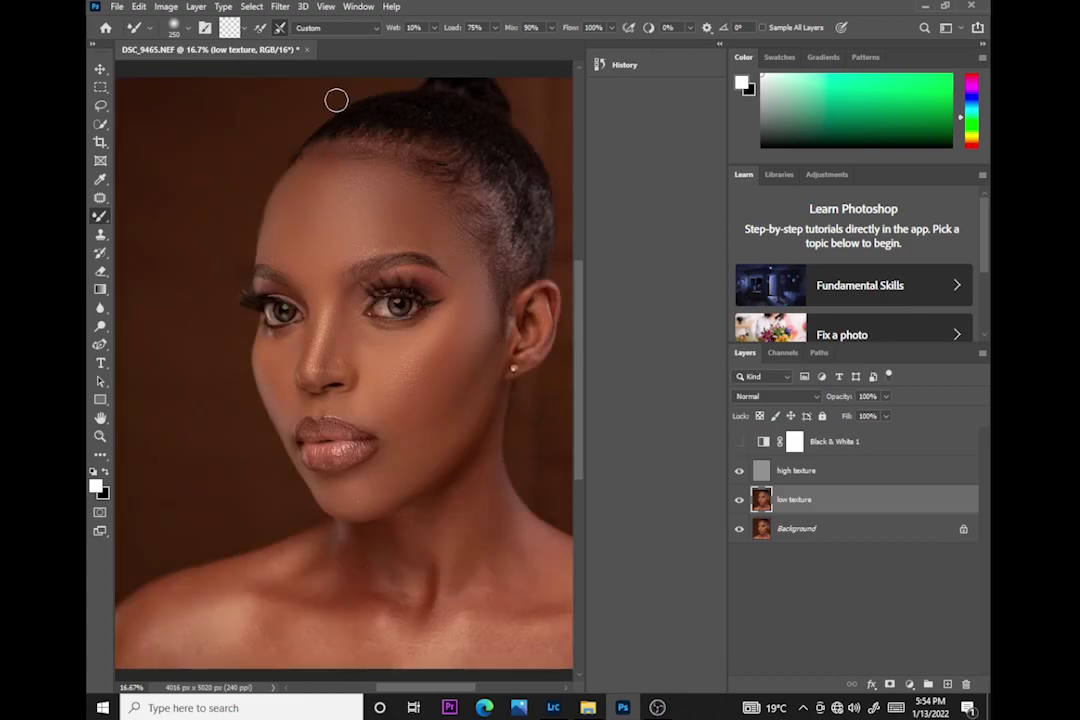
{"action": "key", "text": "bracketright"}
{"action": "key", "text": "bracketright"}
{"action": "key", "text": "bracketright"}
{"action": "left_click", "coordinate": [739, 443]}
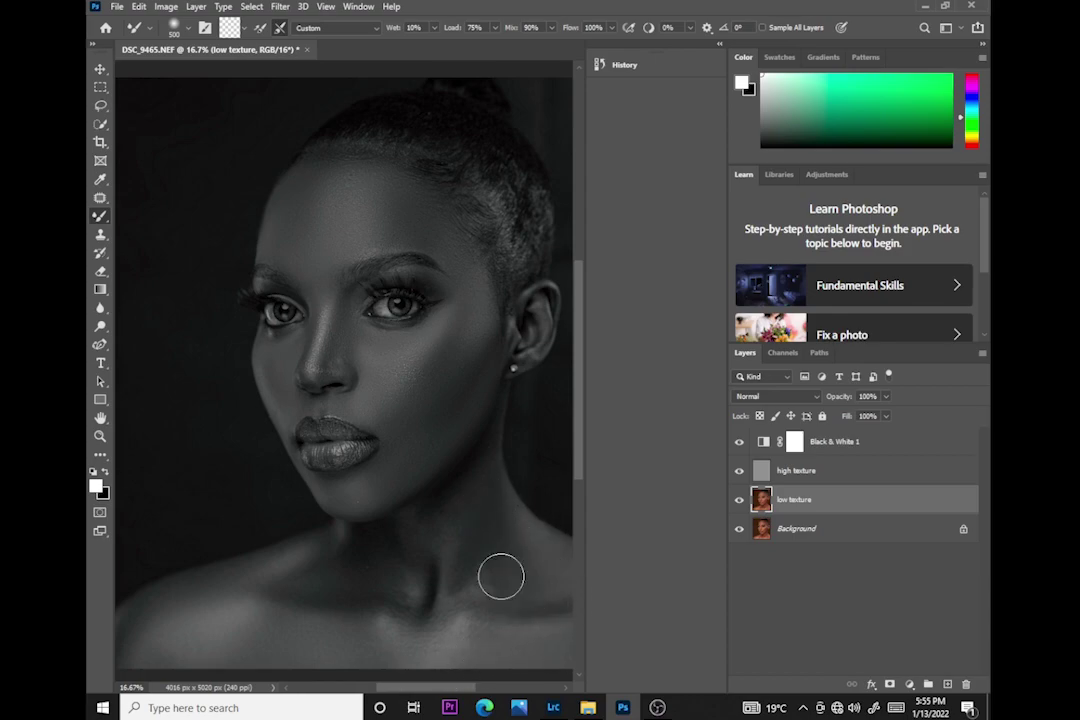
- Smooth the neck and collarbone transitions using Mixer Brush sizes of 300 and 600 px
{"action": "key", "text": "bracketleft"}
{"action": "key", "text": "bracketleft"}
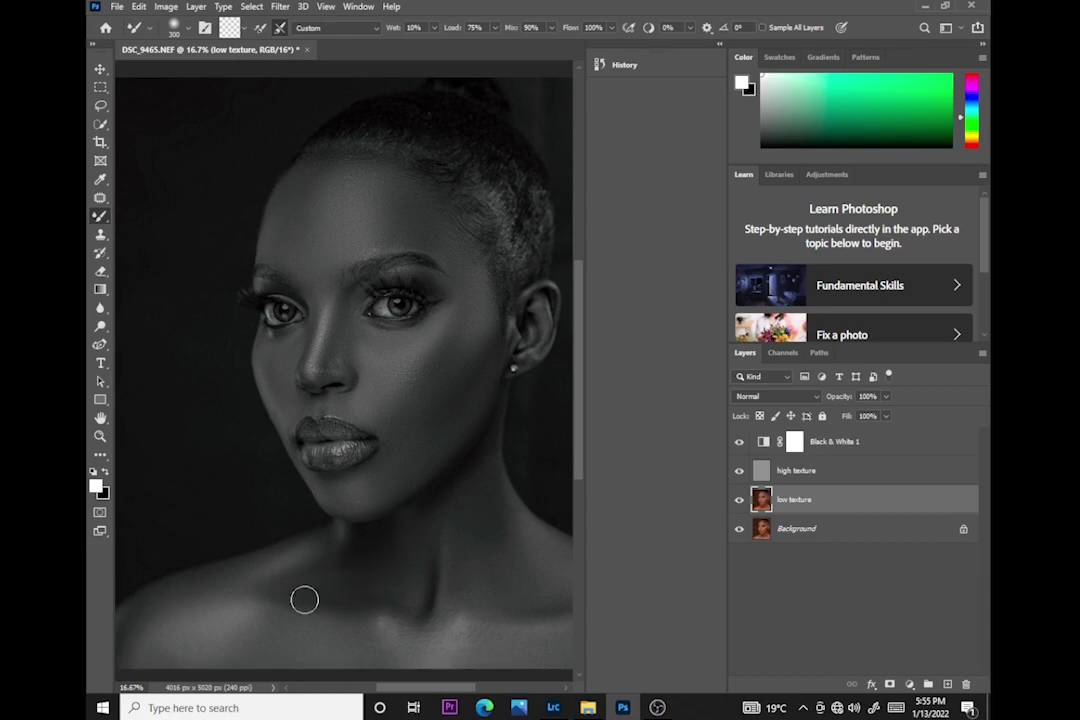
{"action": "key", "text": "bracketright"}
{"action": "key", "text": "bracketright"}
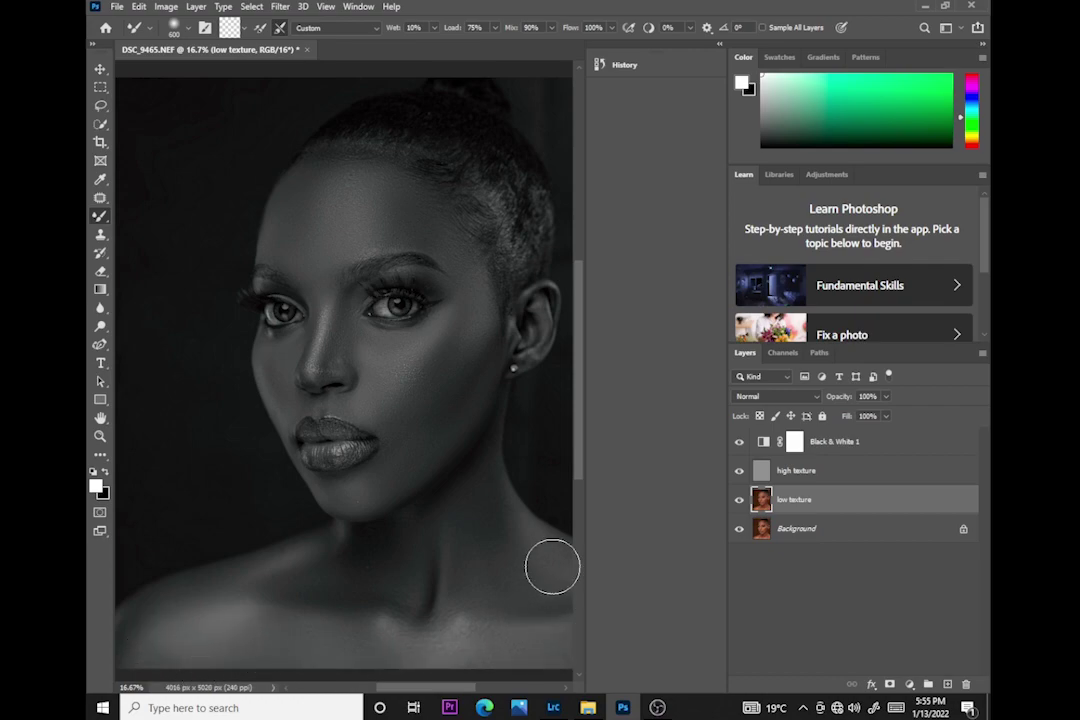
- Hide the Black & White 1 layer and blend the remaining uneven facial skin with a 300 px Mixer Brush
{"action": "left_click", "coordinate": [739, 441]}
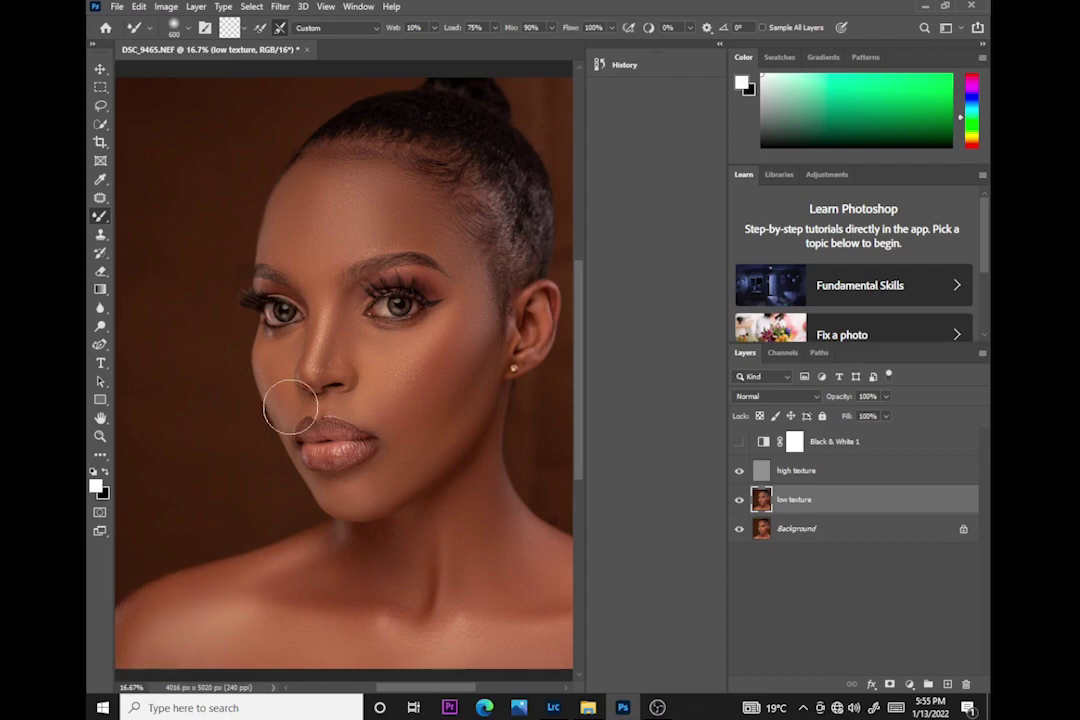
{"action": "key", "text": "bracketleft"}
{"action": "key", "text": "bracketleft"}
{"action": "key", "text": "bracketleft"}
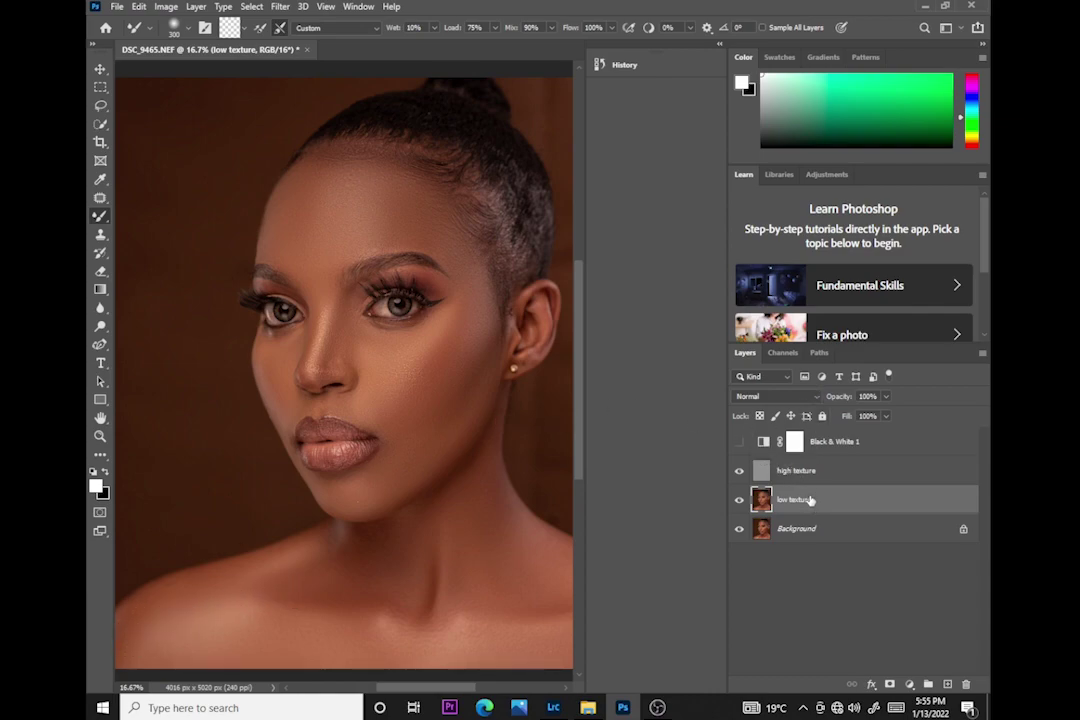
- Group the Black & White 1, high texture and low texture layers and toggle the group's visibility to compare before and after
{"action": "left_click", "coordinate": [815, 443], "text": "shift"}
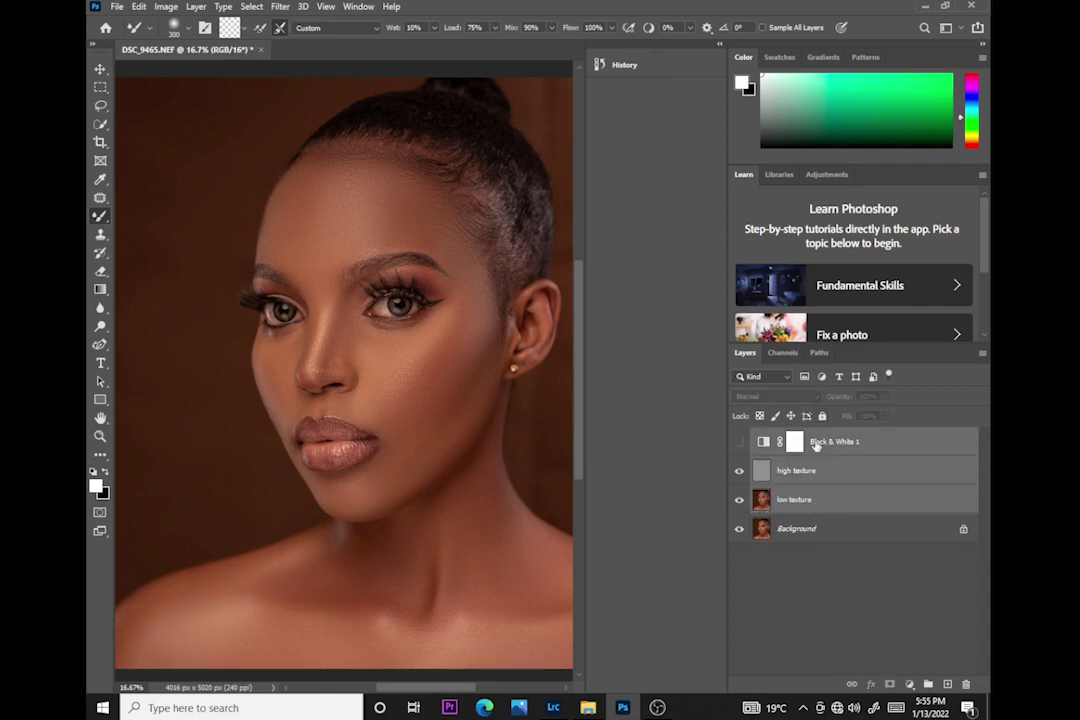
{"action": "key", "text": "ctrl+g"}
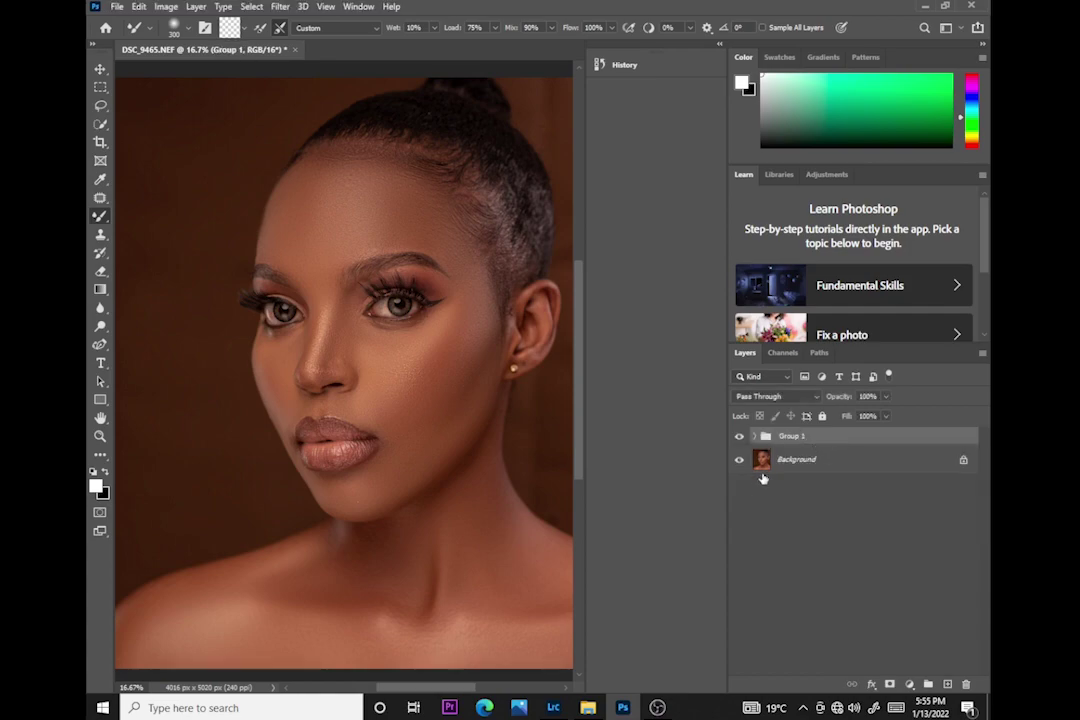
{"action": "left_click", "coordinate": [739, 437]}
{"action": "left_click", "coordinate": [739, 437]}
{"action": "left_click", "coordinate": [739, 437]}
{"action": "left_click", "coordinate": [739, 437]}
{"action": "left_click", "coordinate": [740, 442]}
{"action": "left_click", "coordinate": [740, 442]}
- Add a Curves adjustment layer above Group 1 and raise its curve to brighten the portrait
{"action": "left_click", "coordinate": [909, 684]}
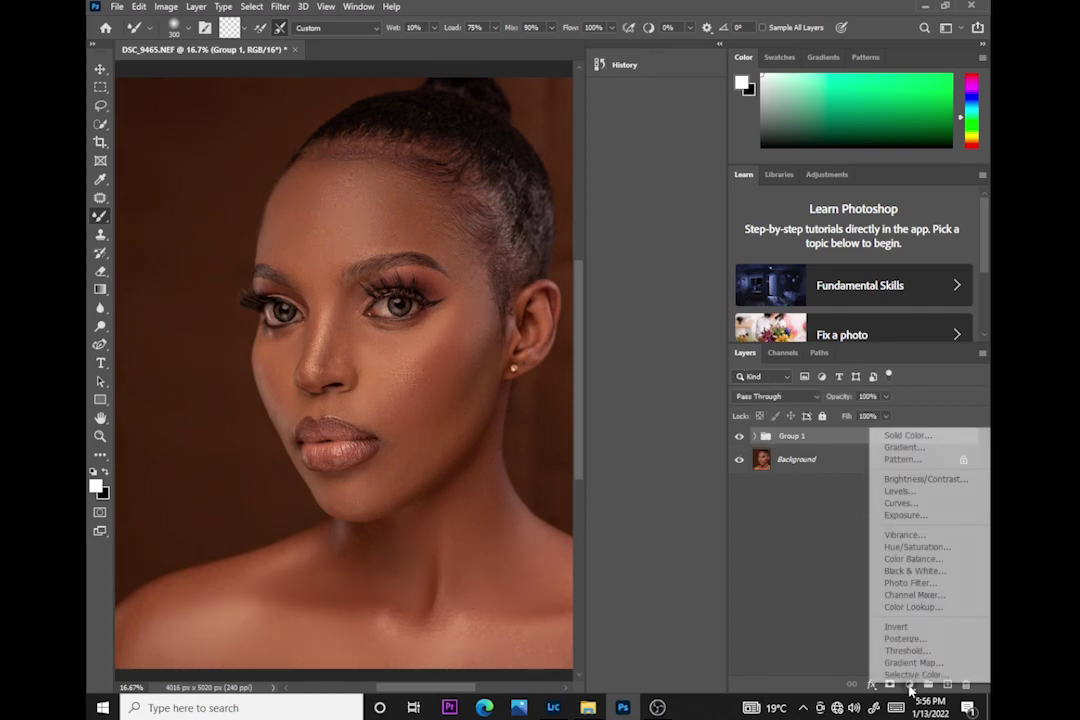
{"action": "left_click", "coordinate": [895, 501]}
{"action": "left_click_drag", "start_coordinate": [656, 299], "coordinate": [645, 288]}
{"action": "left_click", "coordinate": [763, 441]}
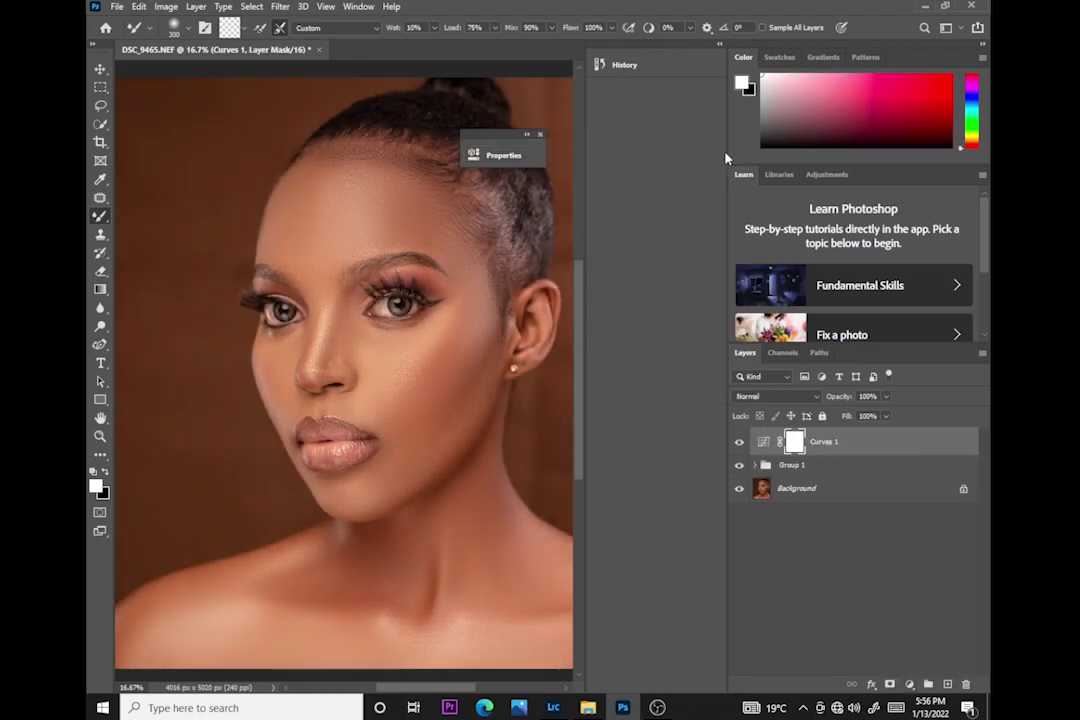
{"action": "double_click", "coordinate": [849, 458]}
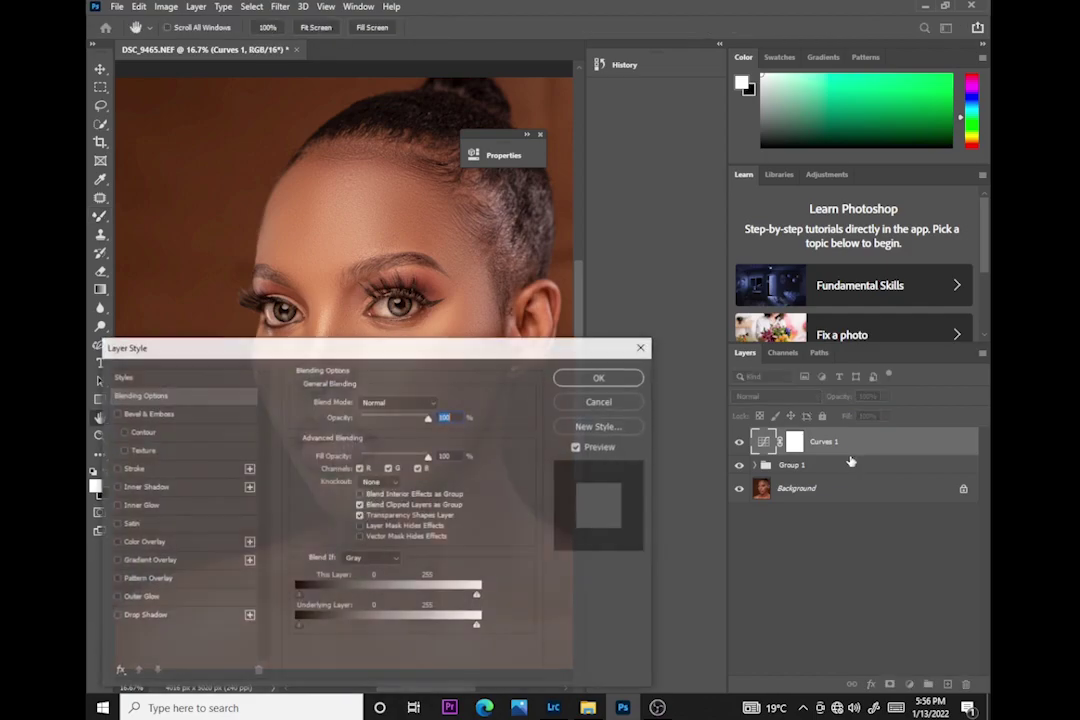
{"action": "left_click", "coordinate": [644, 345]}
- Invert the brightening Curves layer's mask to black and rename the layer dodge
{"action": "left_click", "coordinate": [790, 441]}
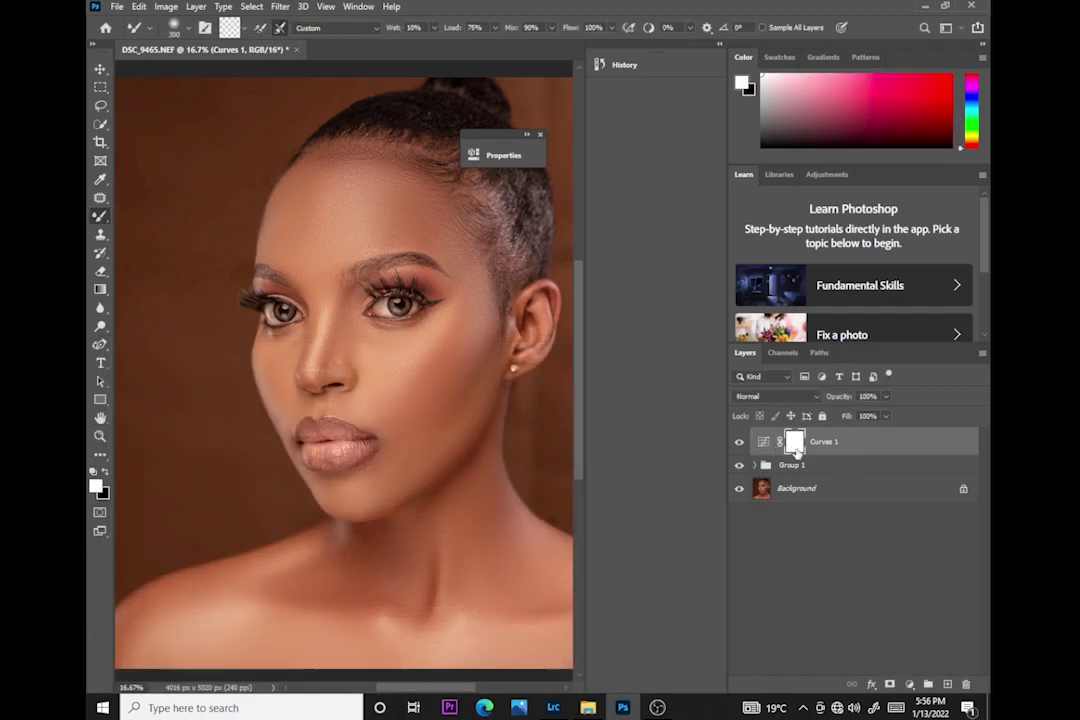
{"action": "key", "text": "ctrl+i"}
{"action": "double_click", "coordinate": [826, 446]}
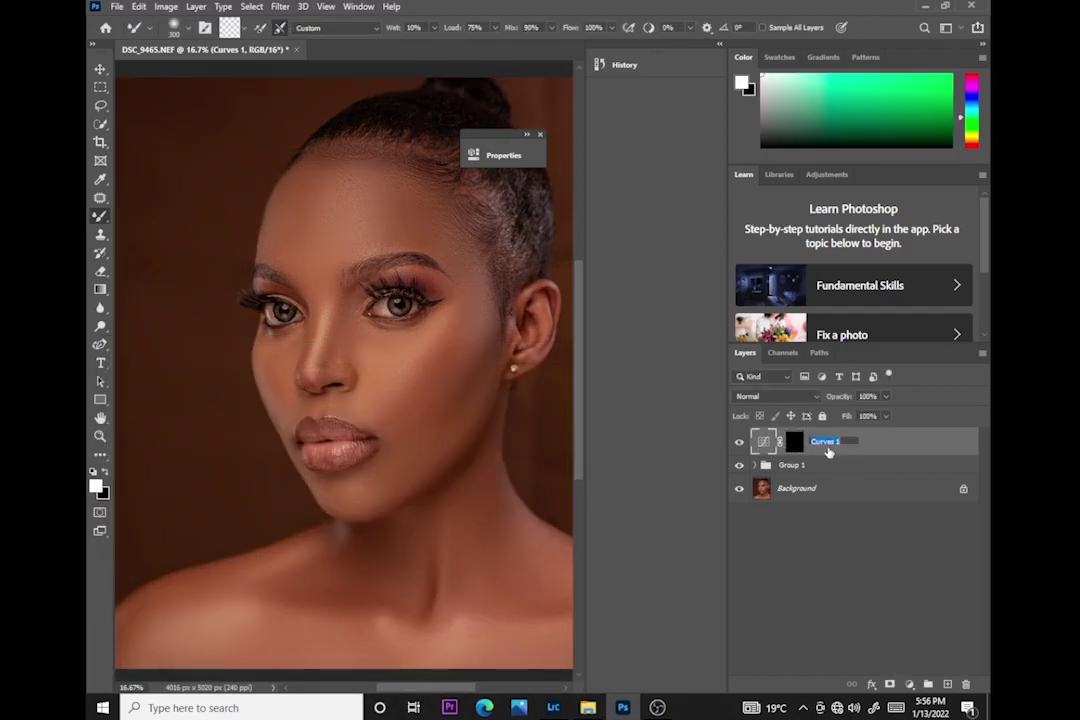
{"action": "type", "text": "dodge"}
{"action": "key", "text": "Return"}
- Add a second Curves adjustment layer above dodge and lower its curve to darken the portrait
{"action": "left_click", "coordinate": [907, 684]}
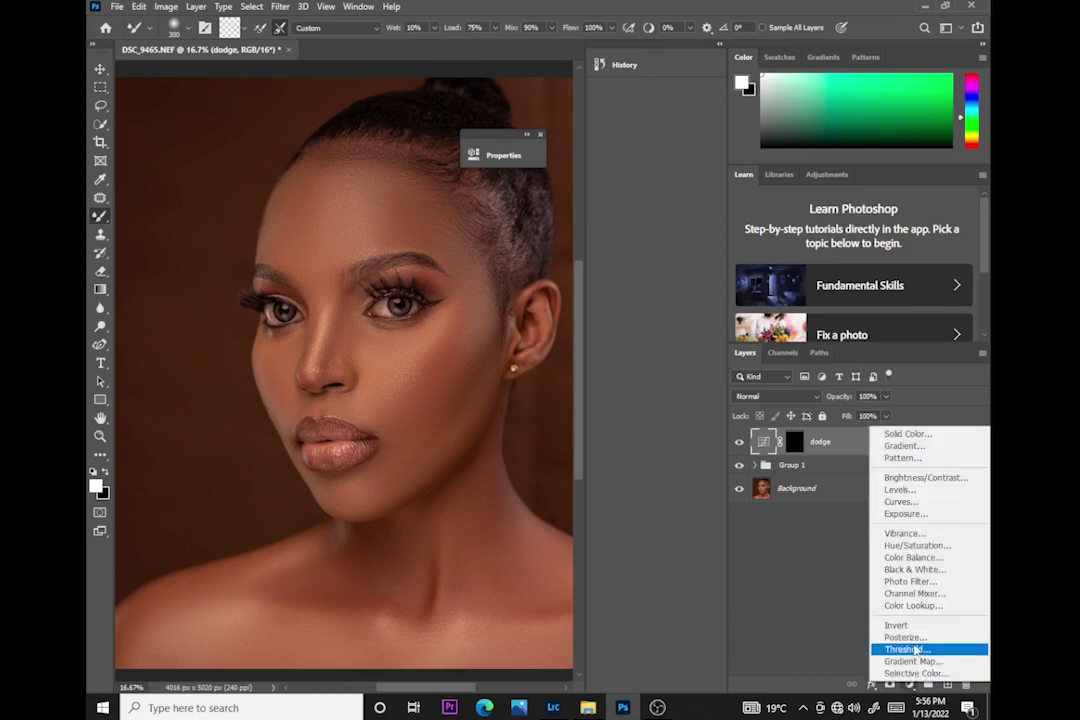
{"action": "left_click", "coordinate": [900, 501]}
{"action": "mouse_move", "coordinate": [675, 298]}
{"action": "left_mouse_down"}
{"action": "mouse_move", "coordinate": [656, 304]}
{"action": "mouse_move", "coordinate": [665, 314]}
{"action": "mouse_move", "coordinate": [660, 298]}
{"action": "left_mouse_up"}
{"action": "left_click", "coordinate": [724, 148]}
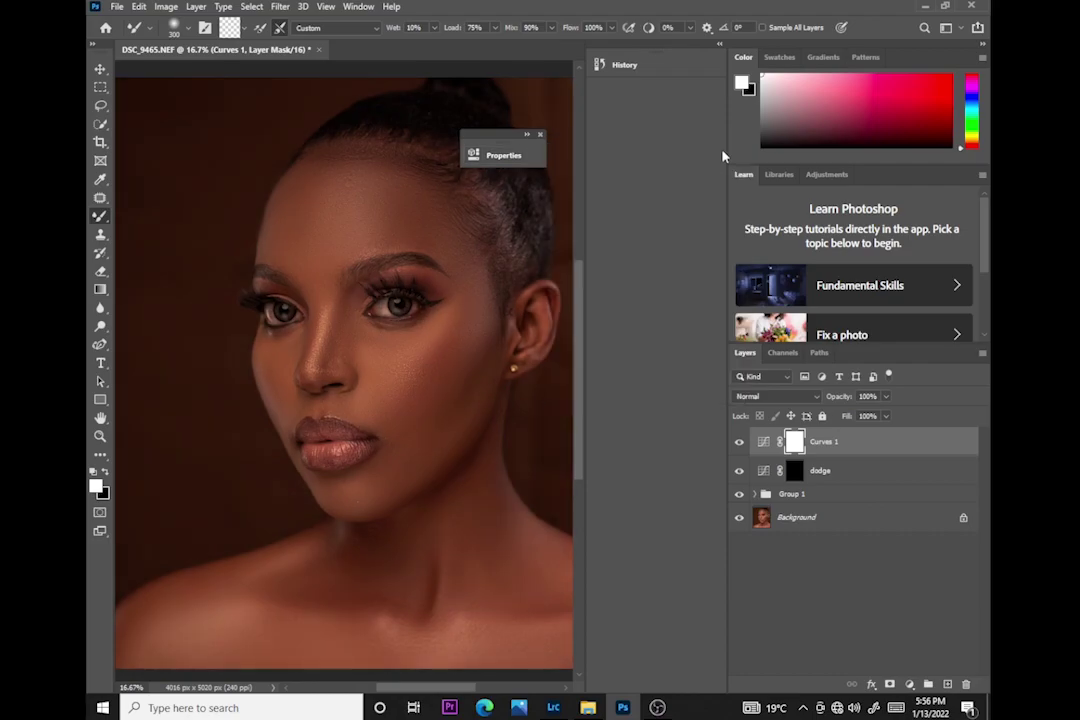
{"action": "left_click", "coordinate": [859, 448]}
{"action": "double_click", "coordinate": [849, 450]}
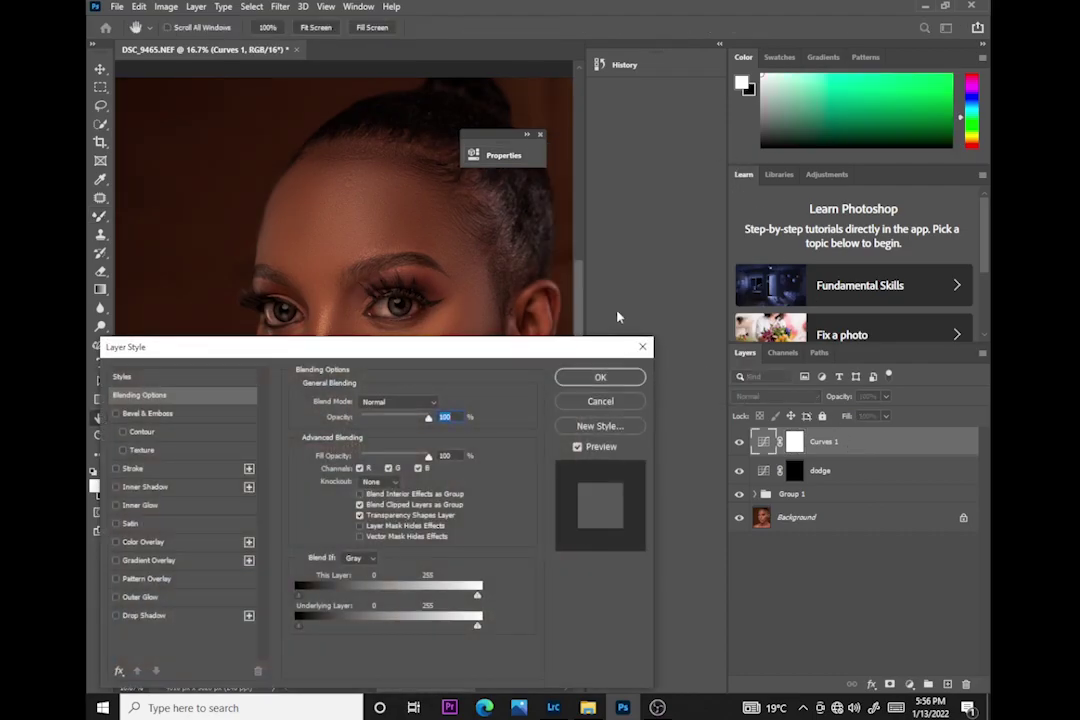
{"action": "key", "text": "Escape"}
- Invert the darkening Curves layer's mask to black and rename the layer burn
{"action": "left_click", "coordinate": [794, 443]}
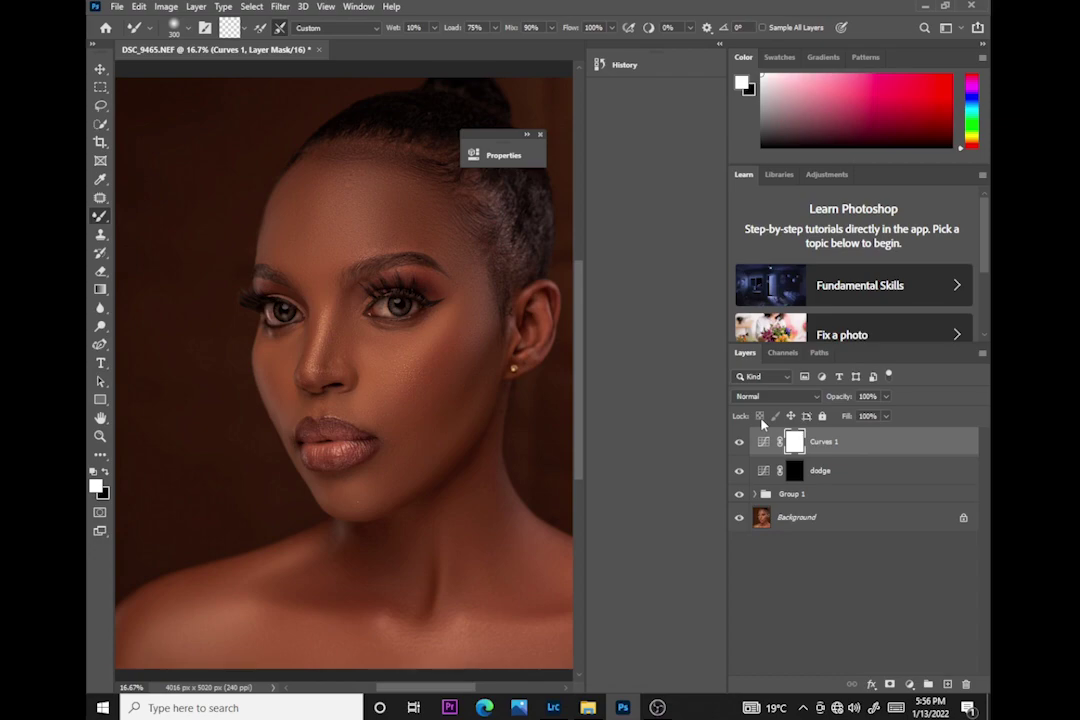
{"action": "key", "text": "ctrl+i"}
{"action": "double_click", "coordinate": [824, 447]}
{"action": "type", "text": "burn"}
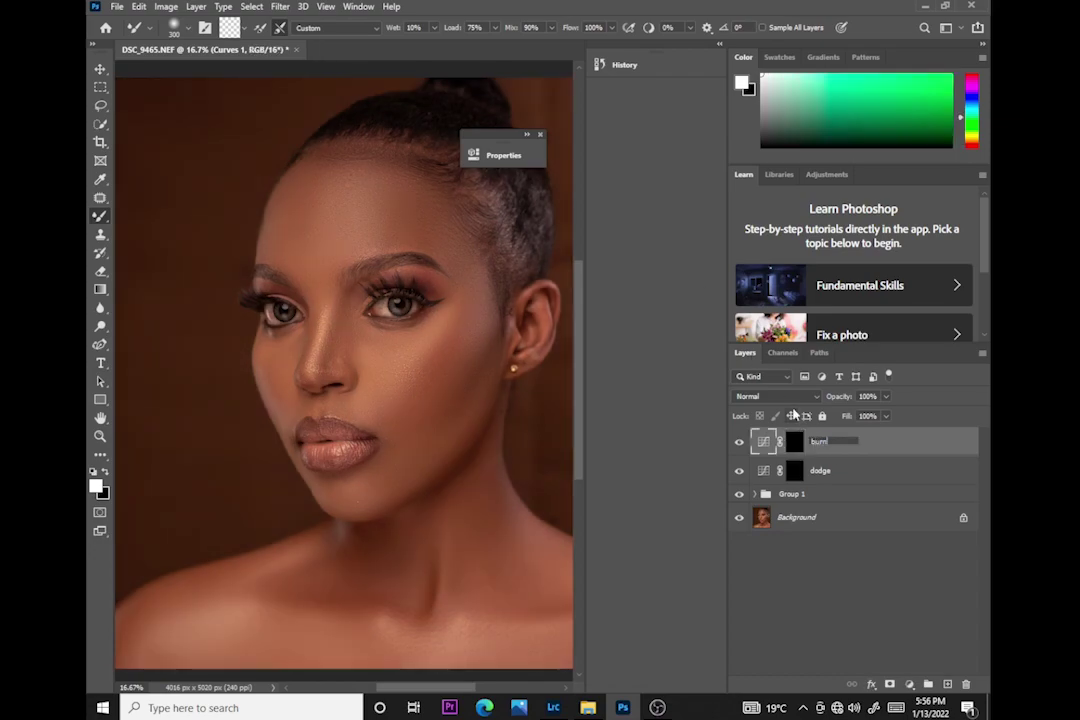
{"action": "key", "text": "Return"}
{"action": "left_click", "coordinate": [909, 684]}
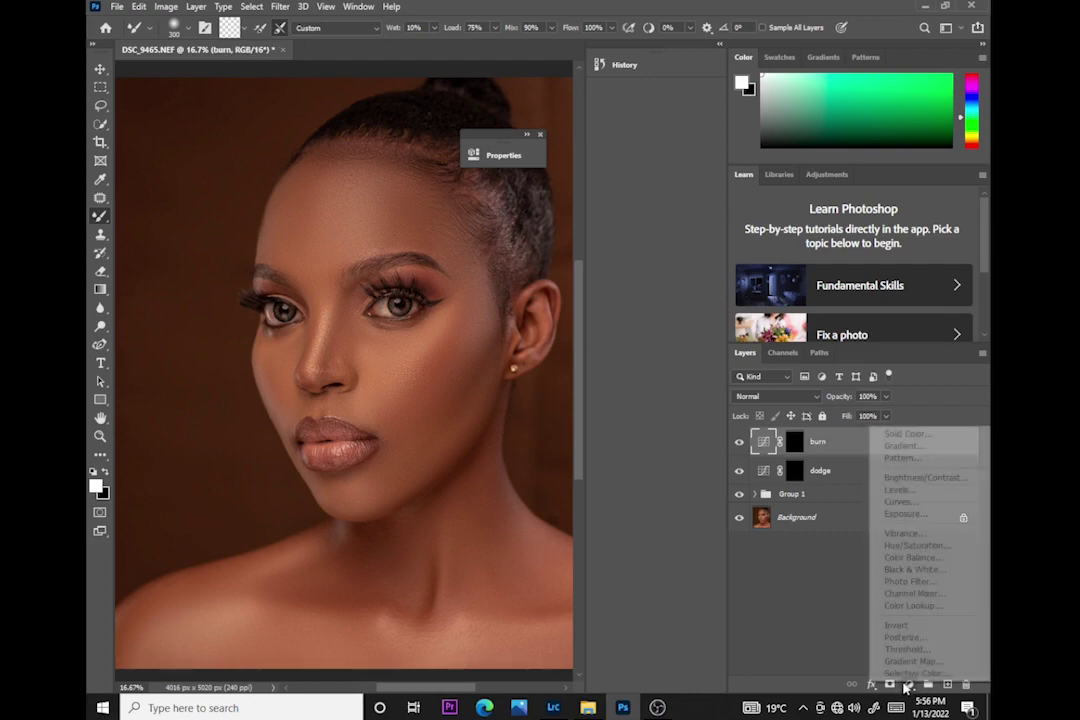
{"action": "left_click", "coordinate": [909, 558]}
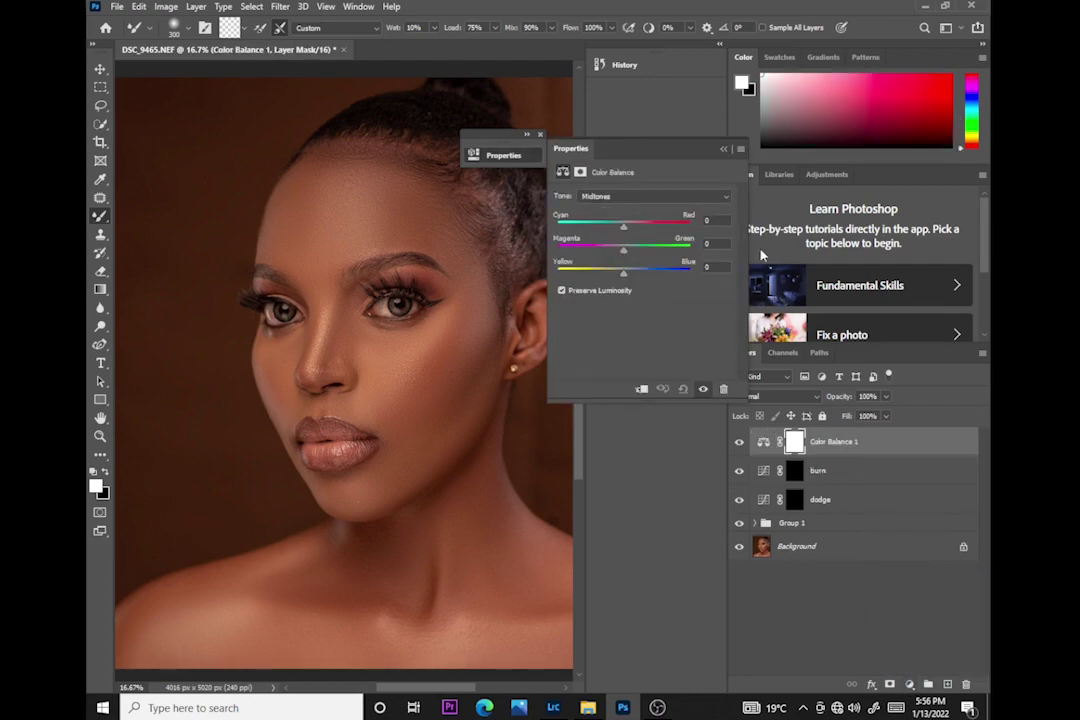
{"action": "left_click", "coordinate": [726, 149]}
{"action": "key", "text": "ctrl+z"}
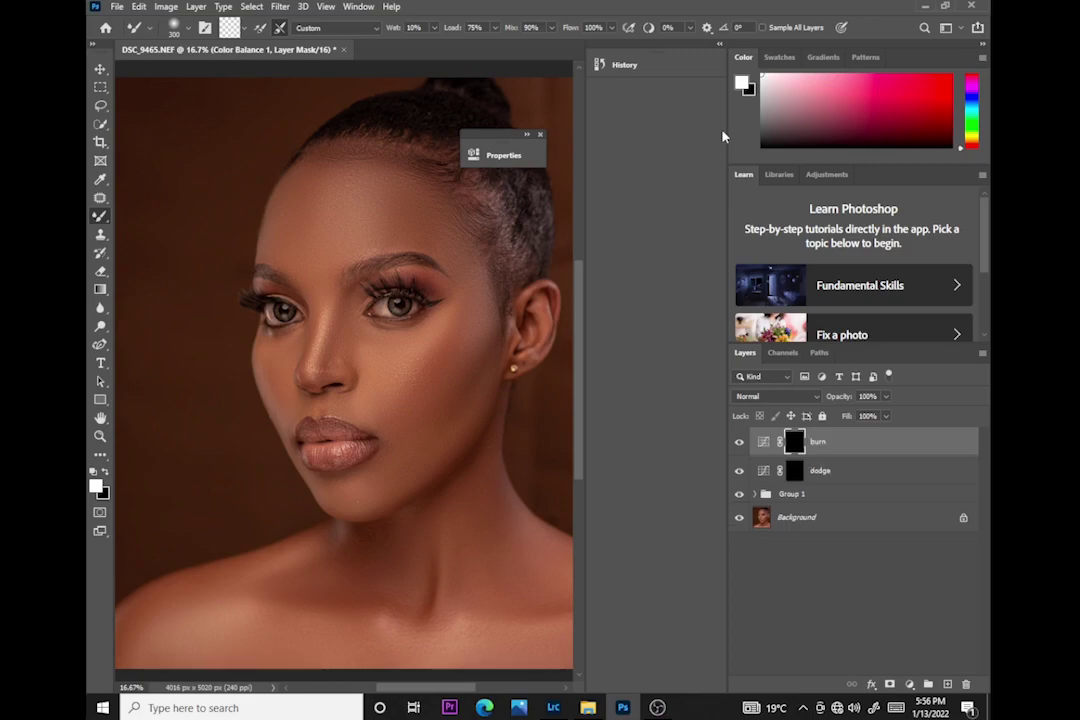
- Add a Black & White adjustment layer above burn and set its Reds to -102
{"action": "left_click", "coordinate": [910, 684]}
{"action": "left_click", "coordinate": [914, 571]}
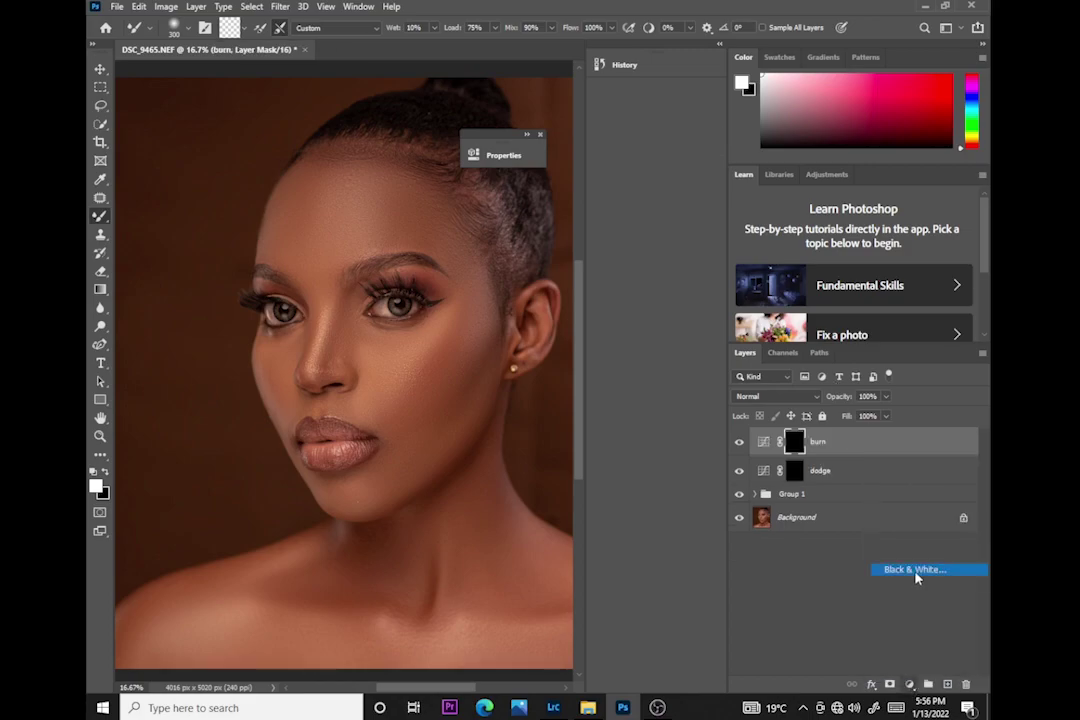
{"action": "left_click_drag", "start_coordinate": [626, 249], "coordinate": [591, 254]}
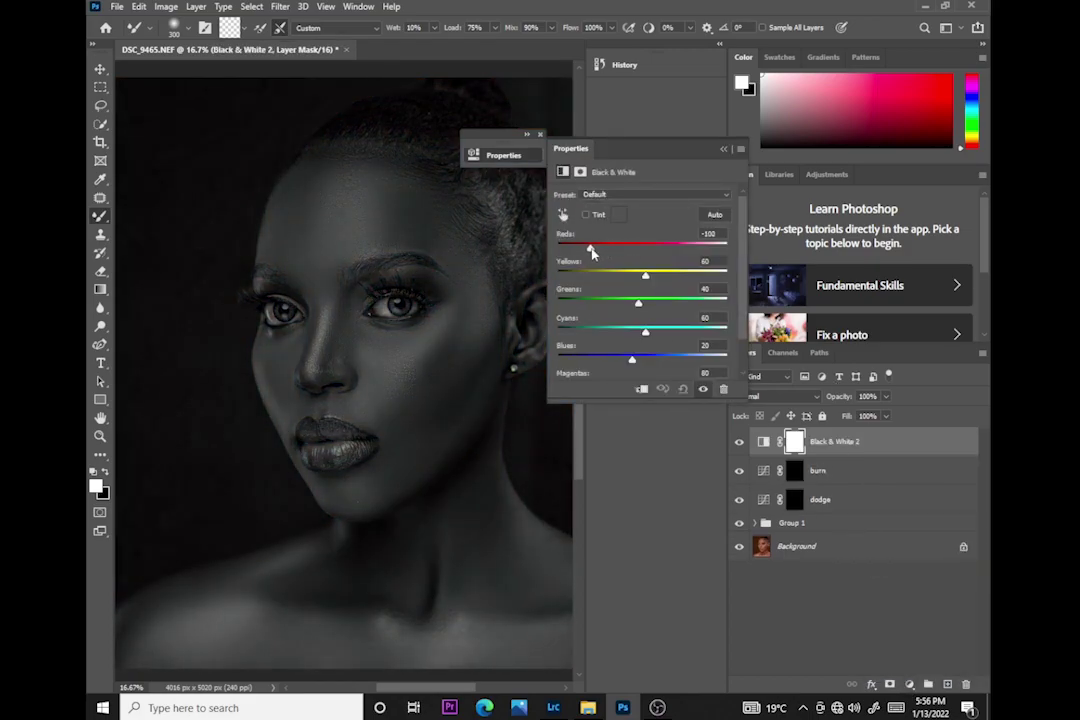
{"action": "left_click", "coordinate": [724, 149]}
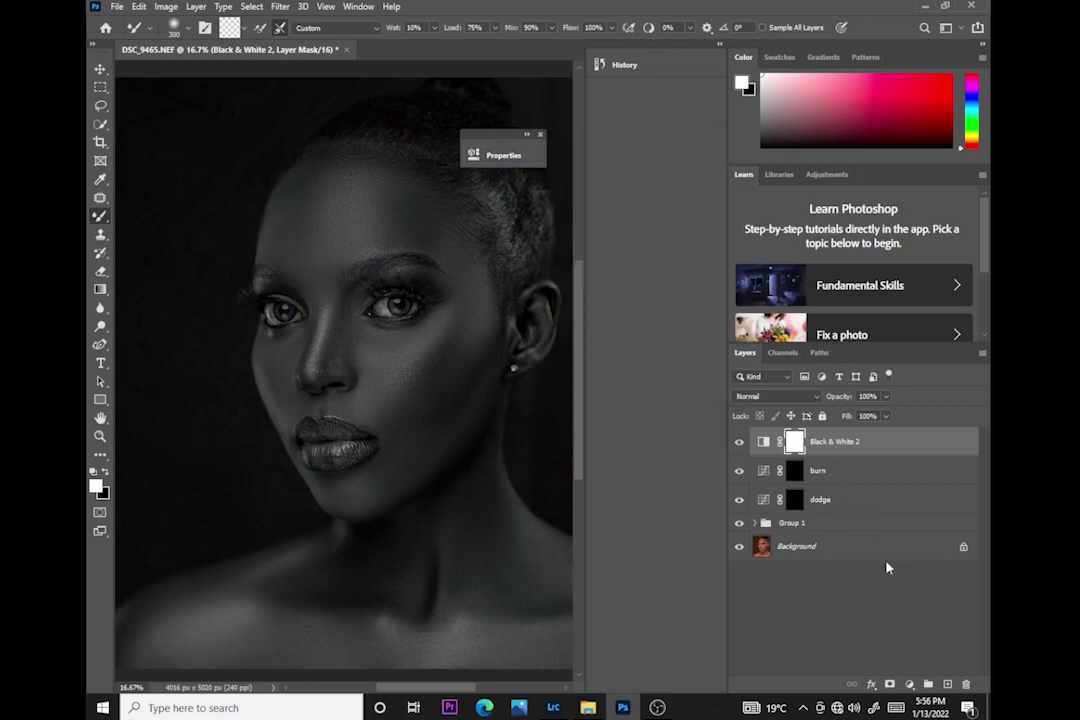
- Group the Black & White 2, burn and dodge layers together and check the group's effect
{"action": "left_click", "coordinate": [910, 684]}
{"action": "left_click", "coordinate": [818, 472]}
{"action": "left_click", "coordinate": [819, 510], "text": "shift"}
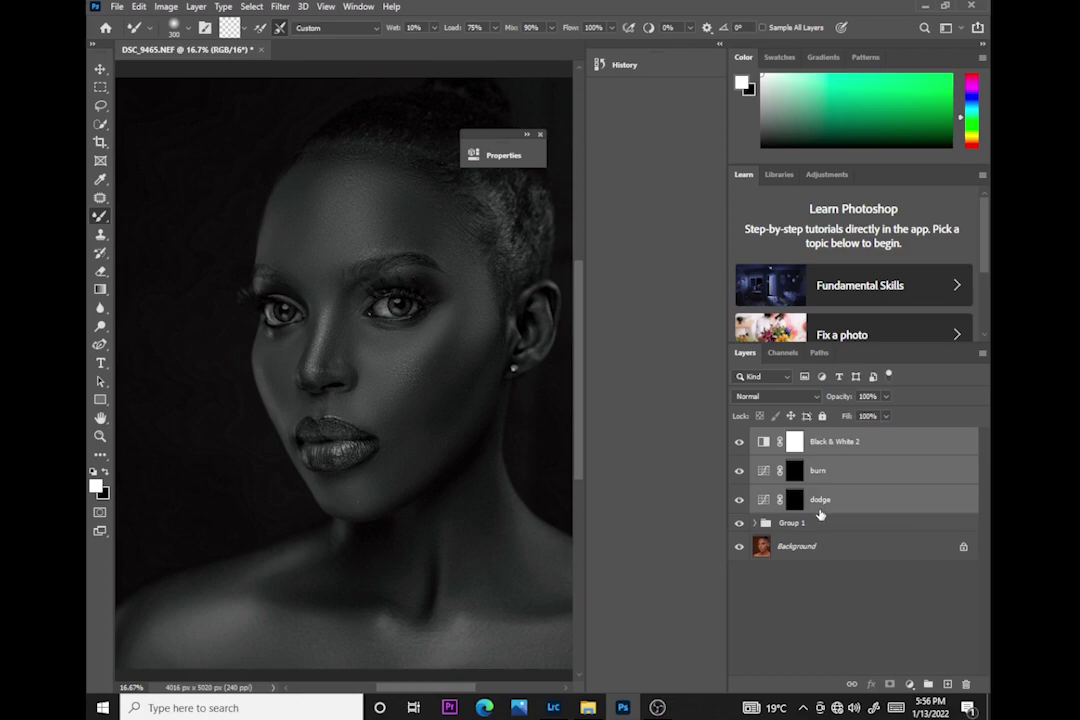
{"action": "key", "text": "ctrl+g"}
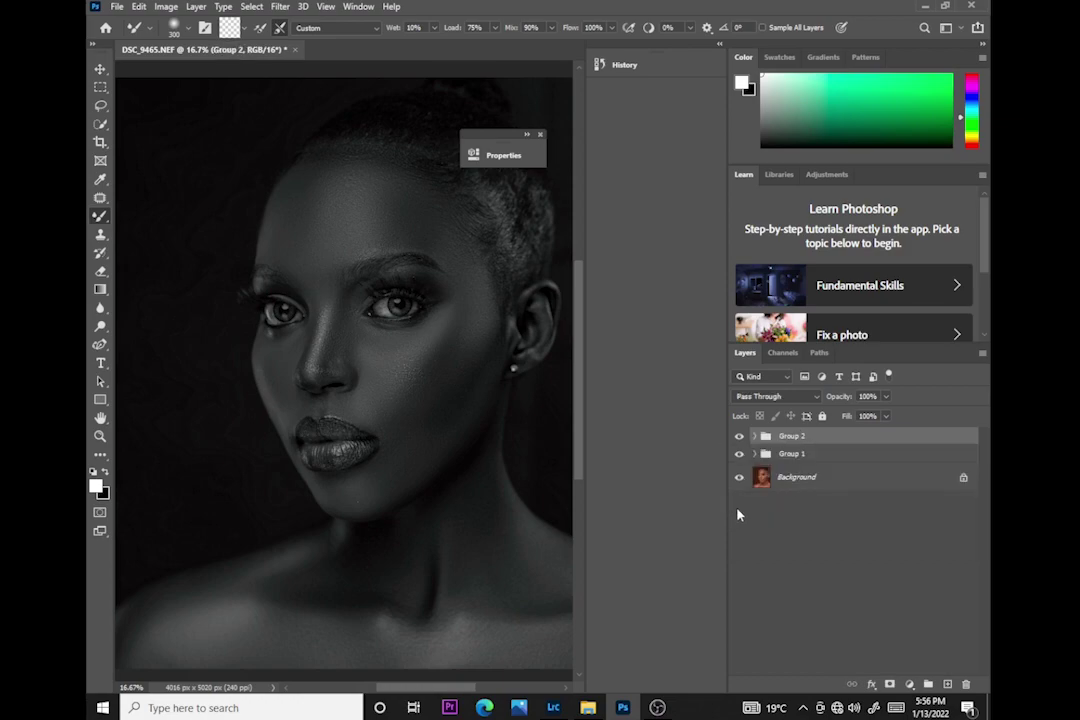
{"action": "left_click", "coordinate": [739, 437]}
{"action": "left_click", "coordinate": [739, 437]}
- Target the dodge layer's mask with the regular Brush tool and lower the brush flow to about 1%
{"action": "right_click", "coordinate": [97, 218]}
{"action": "left_click", "coordinate": [150, 216]}
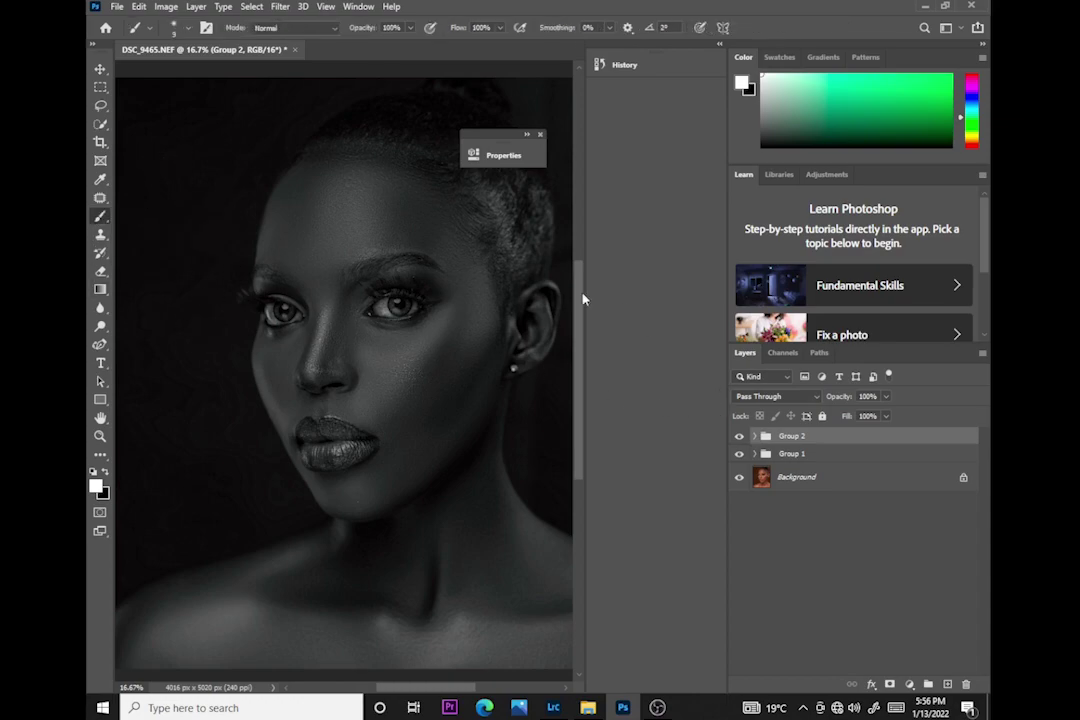
{"action": "left_click", "coordinate": [754, 436]}
{"action": "left_click", "coordinate": [805, 517]}
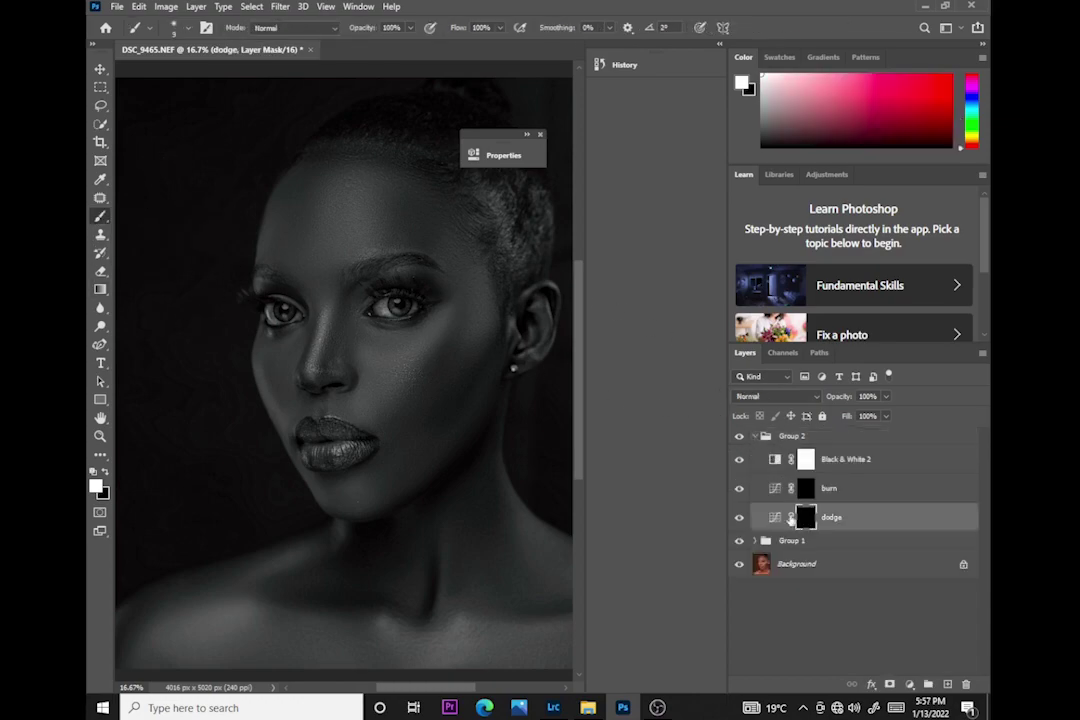
{"action": "left_click", "coordinate": [501, 28]}
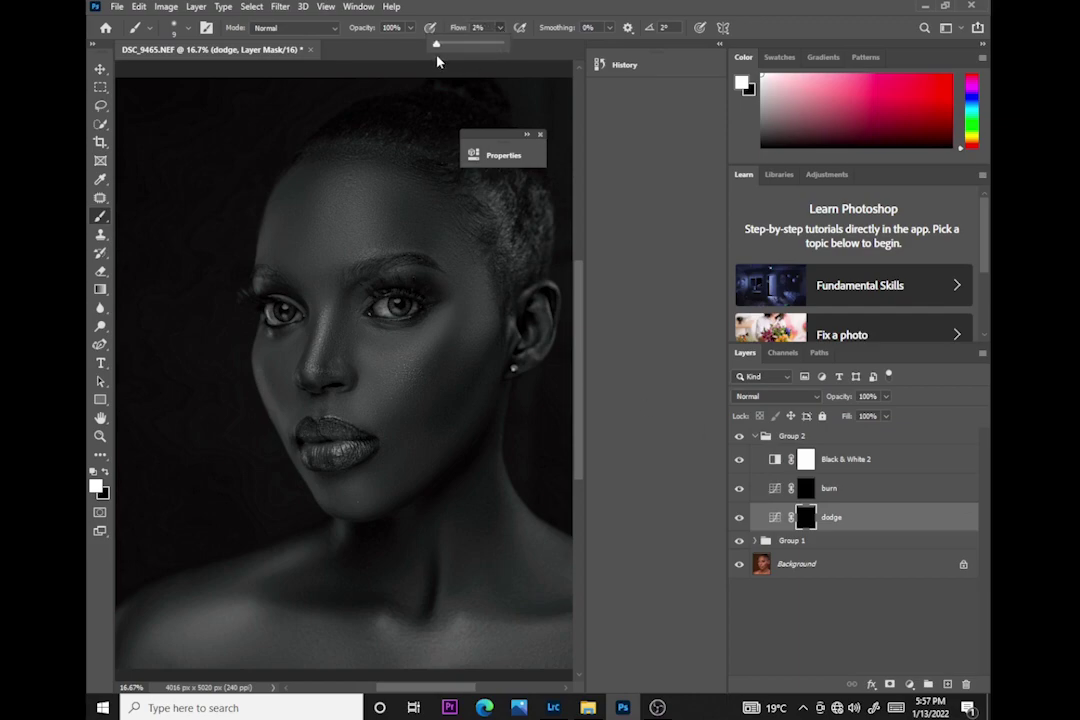
- Paint white on the dodge mask over the face and forehead highlights, enlarging the soft brush from 125 px for the forehead
{"action": "left_click", "coordinate": [358, 396]}
{"action": "key", "text": "bracketright"}
{"action": "key", "text": "bracketright"}
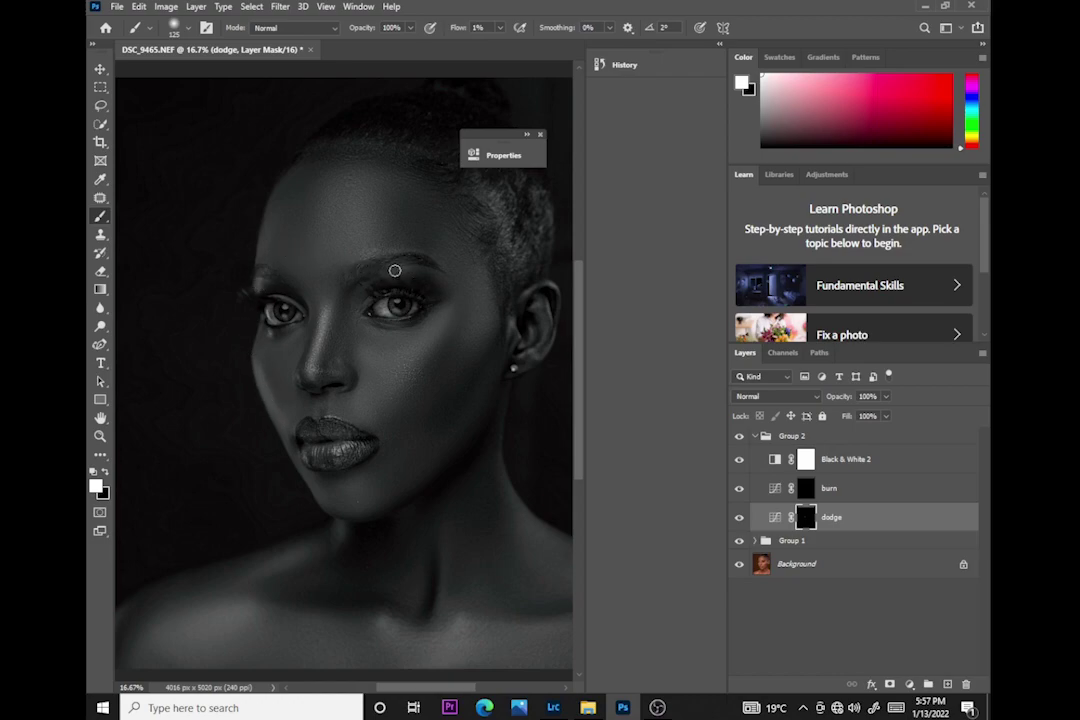
{"action": "key", "text": "bracketright"}
{"action": "key", "text": "bracketright"}
{"action": "key", "text": "bracketright"}
{"action": "key", "text": "bracketright"}
{"action": "key", "text": "bracketright"}
{"action": "key", "text": "bracketright"}
{"action": "key", "text": "bracketright"}
{"action": "key", "text": "bracketright"}
{"action": "key", "text": "bracketright"}
{"action": "mouse_move", "coordinate": [289, 245]}
{"action": "left_mouse_down"}
{"action": "mouse_move", "coordinate": [320, 196]}
{"action": "mouse_move", "coordinate": [360, 252]}
{"action": "mouse_move", "coordinate": [359, 205]}
{"action": "mouse_move", "coordinate": [378, 193]}
{"action": "mouse_move", "coordinate": [394, 232]}
{"action": "mouse_move", "coordinate": [384, 244]}
{"action": "mouse_move", "coordinate": [362, 155]}
{"action": "mouse_move", "coordinate": [373, 231]}
{"action": "mouse_move", "coordinate": [392, 209]}
{"action": "mouse_move", "coordinate": [375, 205]}
{"action": "mouse_move", "coordinate": [377, 122]}
{"action": "left_mouse_up"}
- Paint white on the dodge mask over the cheek, neck and collarbone highlights with brush sizes between 175 and 400 px
{"action": "key", "text": "bracketleft"}
{"action": "key", "text": "bracketleft"}
{"action": "key", "text": "bracketleft"}
{"action": "key", "text": "bracketleft"}
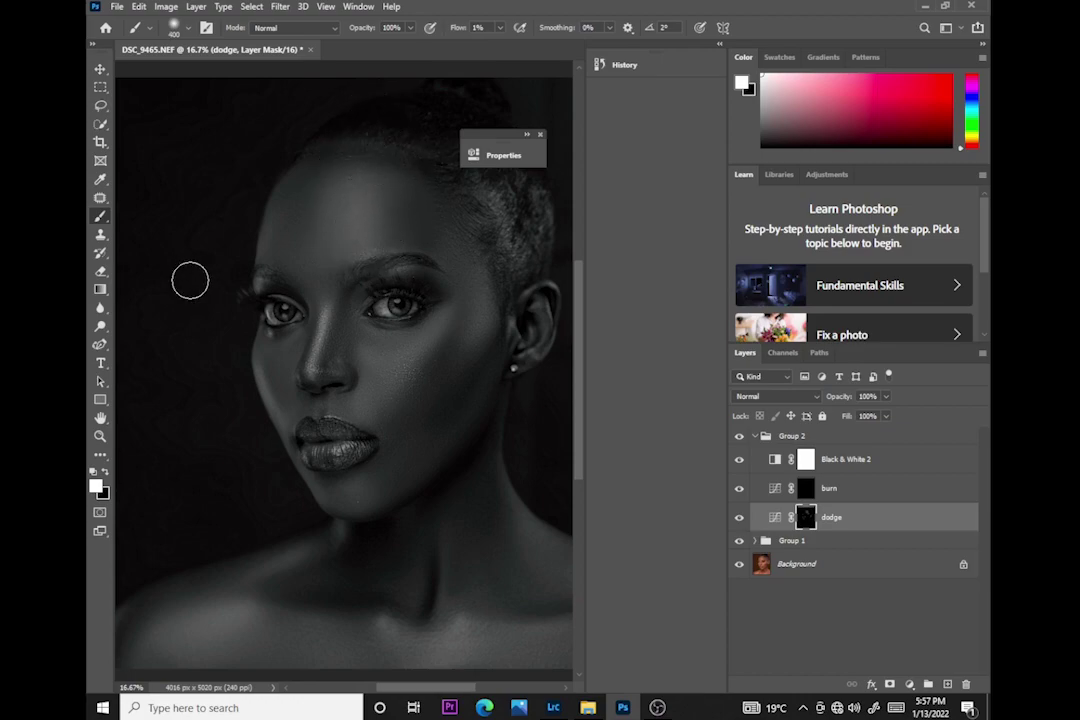
{"action": "mouse_move", "coordinate": [436, 366]}
{"action": "left_mouse_down"}
{"action": "mouse_move", "coordinate": [367, 506]}
{"action": "mouse_move", "coordinate": [348, 495]}
{"action": "mouse_move", "coordinate": [408, 530]}
{"action": "mouse_move", "coordinate": [473, 637]}
{"action": "mouse_move", "coordinate": [552, 629]}
{"action": "mouse_move", "coordinate": [463, 632]}
{"action": "mouse_move", "coordinate": [554, 626]}
{"action": "mouse_move", "coordinate": [462, 644]}
{"action": "left_mouse_up"}
{"action": "key", "text": "bracketleft"}
{"action": "key", "text": "bracketleft"}
{"action": "key", "text": "bracketleft"}
{"action": "key", "text": "bracketleft"}
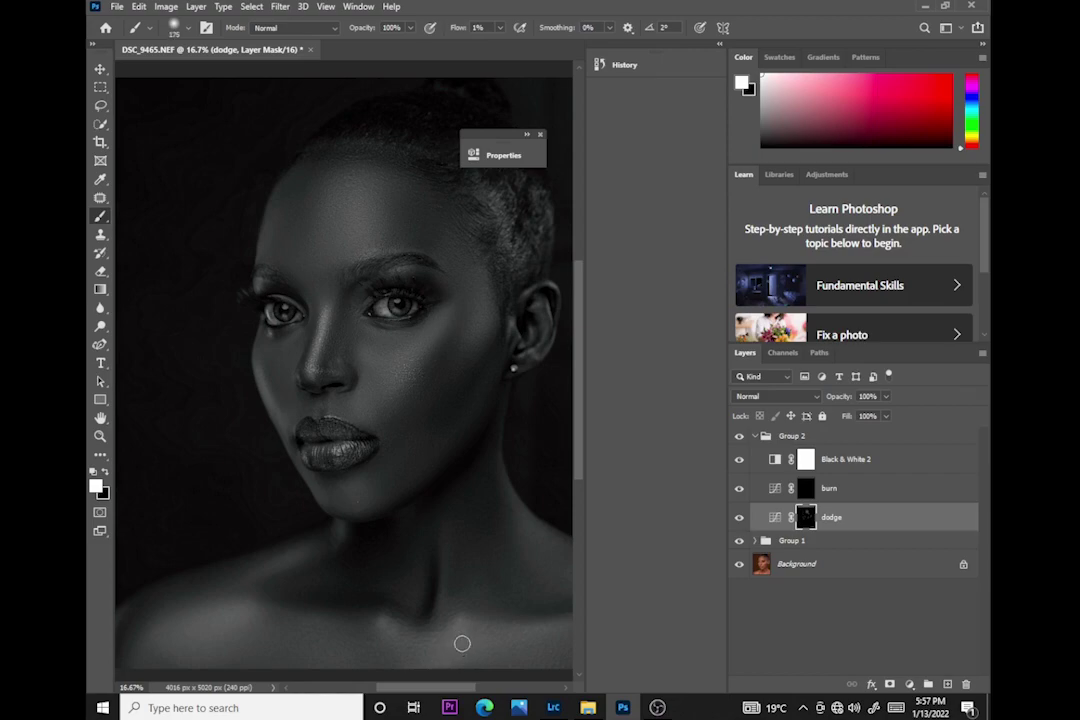
{"action": "mouse_move", "coordinate": [444, 571]}
{"action": "left_mouse_down"}
{"action": "mouse_move", "coordinate": [447, 633]}
{"action": "mouse_move", "coordinate": [327, 604]}
{"action": "mouse_move", "coordinate": [273, 611]}
{"action": "mouse_move", "coordinate": [350, 638]}
{"action": "mouse_move", "coordinate": [276, 623]}
{"action": "mouse_move", "coordinate": [414, 647]}
{"action": "mouse_move", "coordinate": [380, 631]}
{"action": "mouse_move", "coordinate": [473, 636]}
{"action": "mouse_move", "coordinate": [569, 621]}
{"action": "mouse_move", "coordinate": [481, 637]}
{"action": "mouse_move", "coordinate": [417, 580]}
{"action": "mouse_move", "coordinate": [338, 549]}
{"action": "mouse_move", "coordinate": [281, 562]}
{"action": "mouse_move", "coordinate": [321, 547]}
{"action": "mouse_move", "coordinate": [348, 514]}
{"action": "mouse_move", "coordinate": [338, 496]}
{"action": "mouse_move", "coordinate": [342, 448]}
{"action": "mouse_move", "coordinate": [350, 452]}
{"action": "mouse_move", "coordinate": [335, 462]}
{"action": "mouse_move", "coordinate": [326, 430]}
{"action": "mouse_move", "coordinate": [306, 436]}
{"action": "mouse_move", "coordinate": [315, 459]}
{"action": "mouse_move", "coordinate": [332, 444]}
{"action": "mouse_move", "coordinate": [326, 410]}
{"action": "mouse_move", "coordinate": [326, 429]}
{"action": "mouse_move", "coordinate": [403, 374]}
{"action": "mouse_move", "coordinate": [515, 492]}
{"action": "mouse_move", "coordinate": [529, 529]}
{"action": "mouse_move", "coordinate": [507, 474]}
{"action": "mouse_move", "coordinate": [559, 562]}
{"action": "mouse_move", "coordinate": [504, 444]}
{"action": "left_mouse_up"}
{"action": "scroll", "coordinate": [578, 490], "scroll_direction": "down", "scroll_amount": 3}
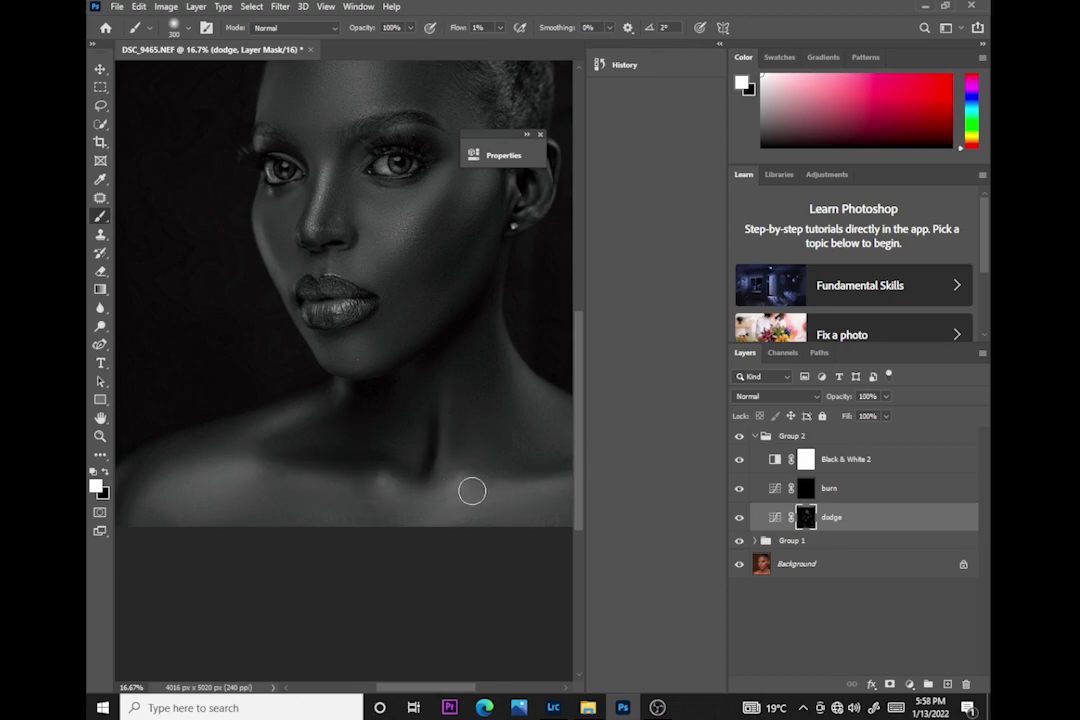
{"action": "scroll", "coordinate": [474, 484], "scroll_direction": "down", "scroll_amount": 2}
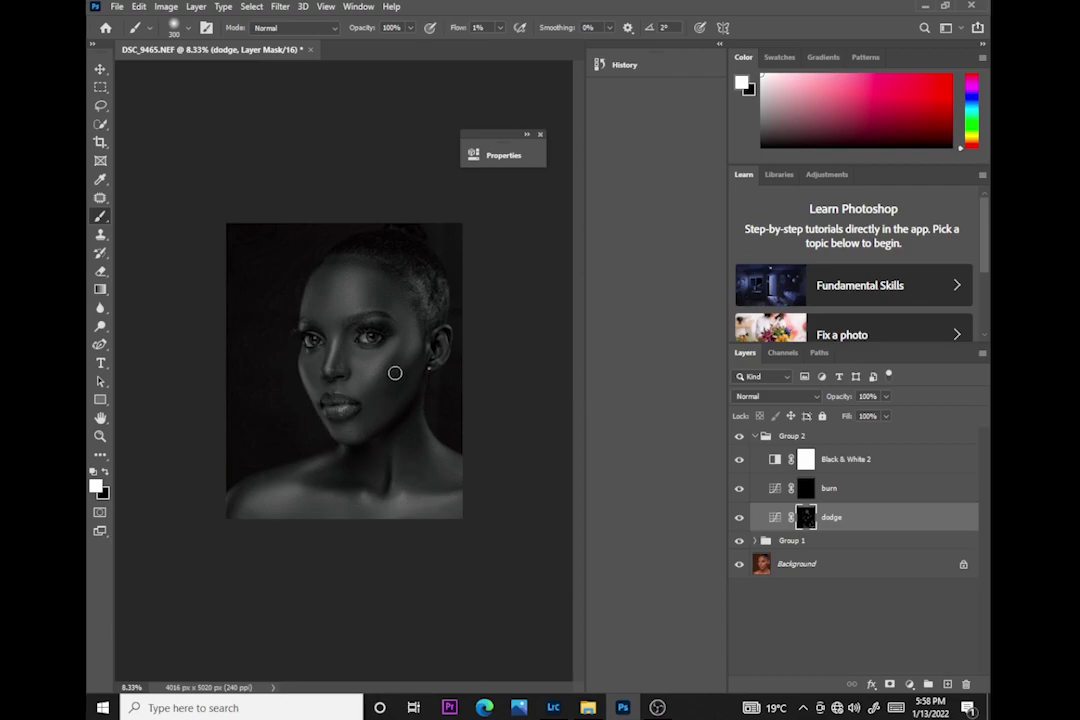
- Paint white on the burn layer's mask to deepen the portrait's shadows, reducing the brush to 175 px
{"action": "left_click", "coordinate": [798, 488]}
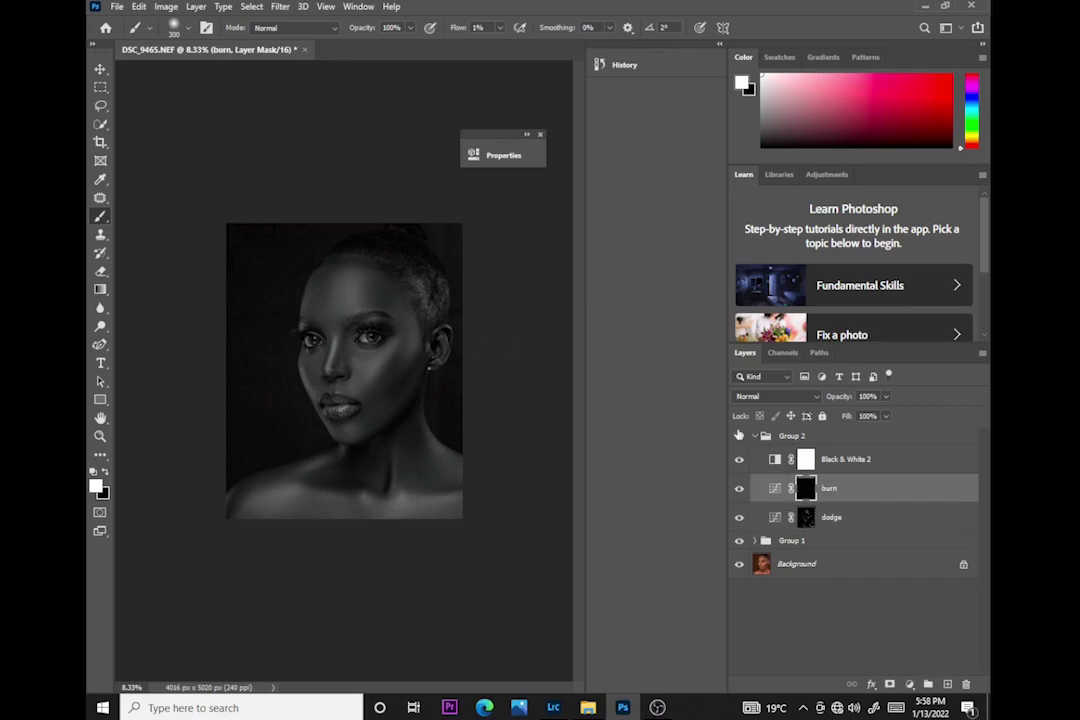
{"action": "key", "text": "bracketright"}
{"action": "key", "text": "bracketright"}
{"action": "key", "text": "bracketright"}
{"action": "key", "text": "bracketright"}
{"action": "key", "text": "bracketleft"}
{"action": "key", "text": "bracketleft"}
{"action": "key", "text": "bracketleft"}
{"action": "key", "text": "bracketleft"}
{"action": "key", "text": "bracketleft"}
{"action": "key", "text": "bracketleft"}
- Hide the Black & White 2 layer and check the dodged and burned portrait in colour
{"action": "left_click", "coordinate": [739, 459]}
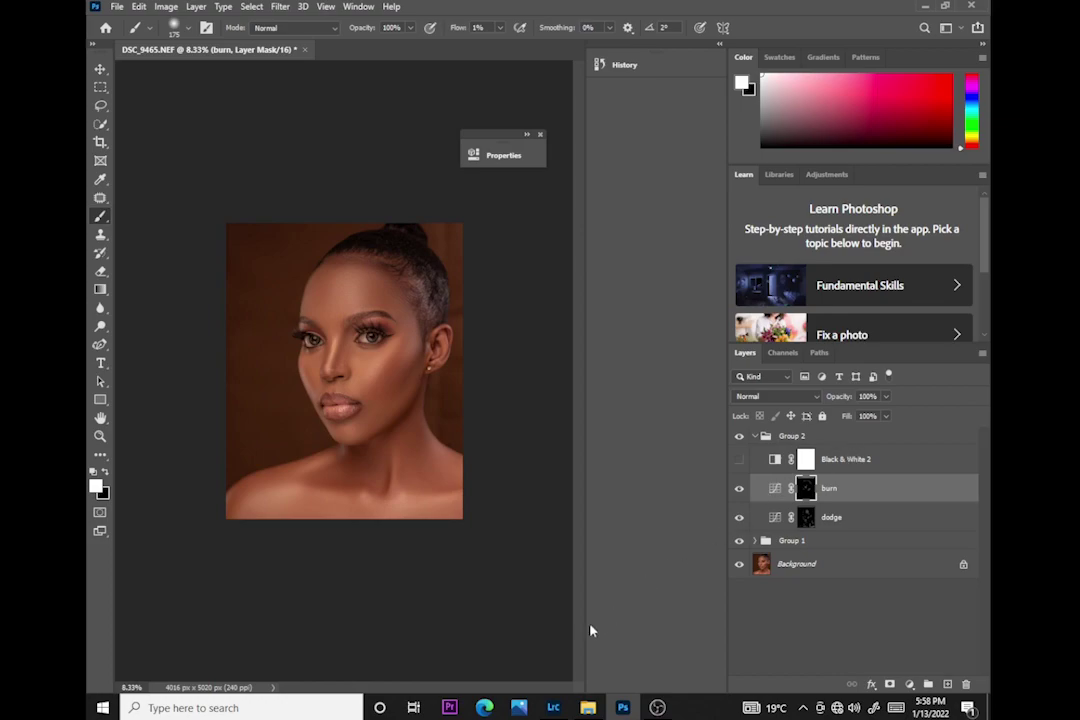
{"action": "key", "text": "ctrl+plus"}
{"action": "key", "text": "ctrl+plus"}
{"action": "key", "text": "ctrl+plus"}
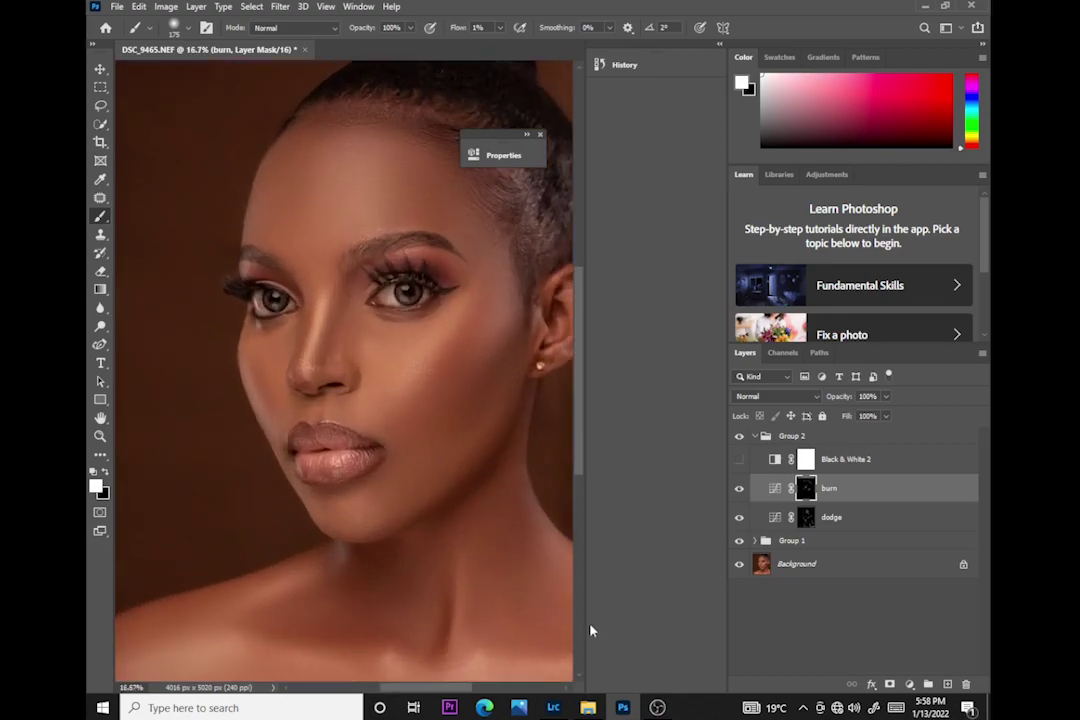
{"action": "scroll", "coordinate": [575, 368], "scroll_direction": "up", "scroll_amount": 3}
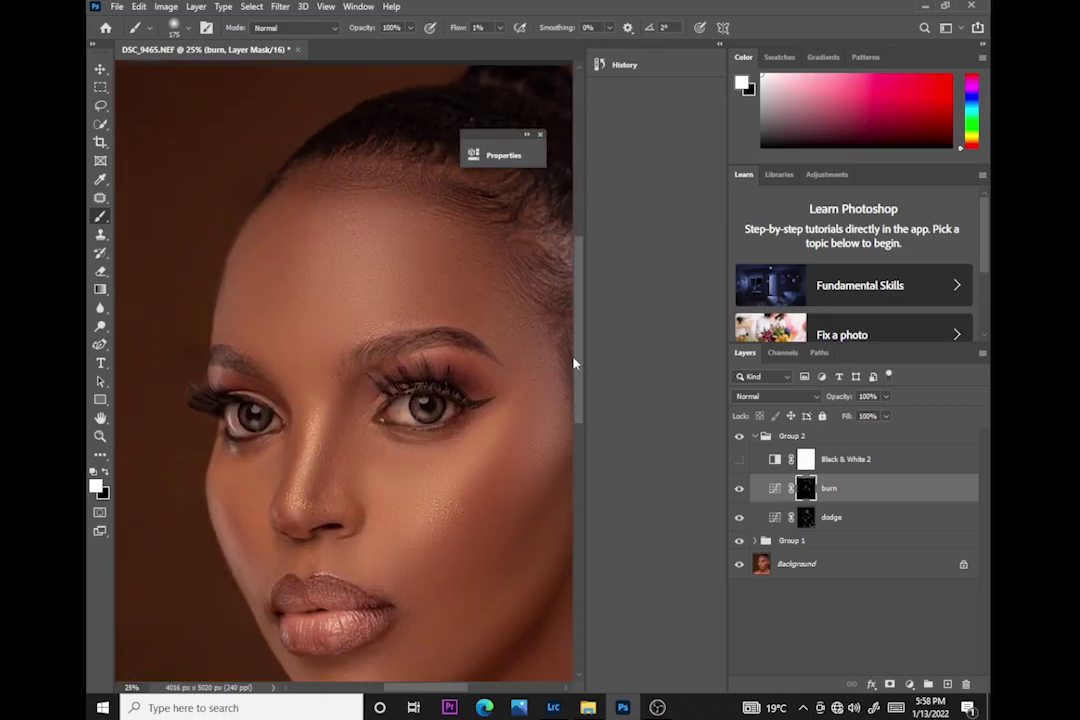
{"action": "key", "text": "ctrl+minus"}
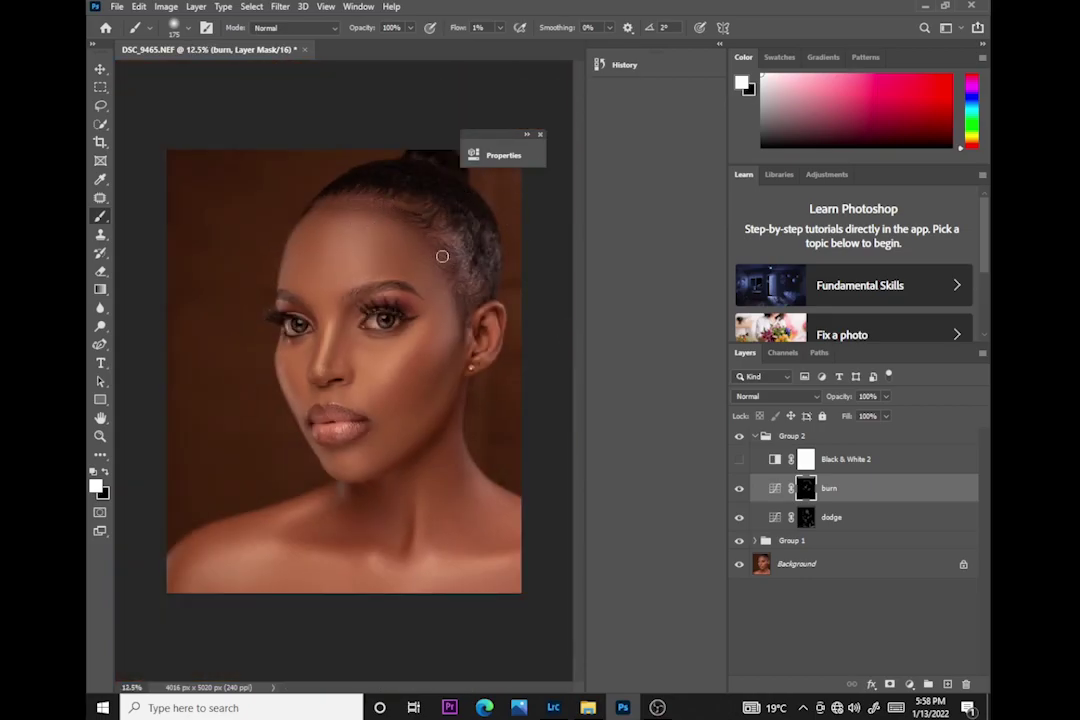
- Collapse Group 2 and combine it with Group 1 in a new parent group
{"action": "left_click", "coordinate": [755, 438]}
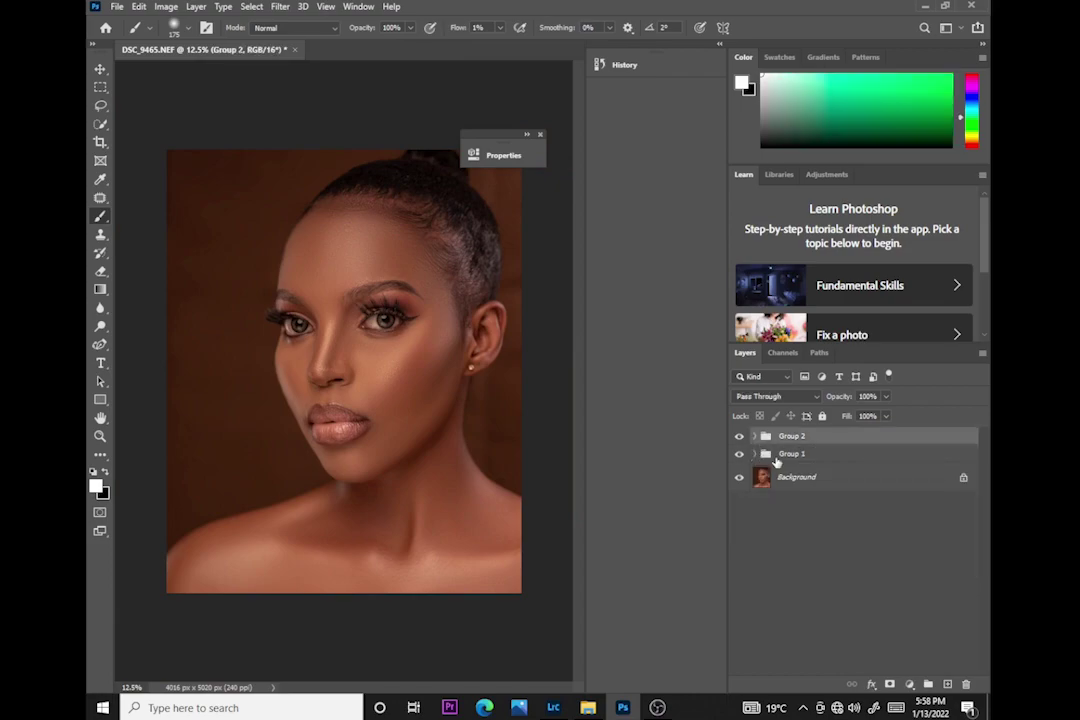
{"action": "left_click", "coordinate": [792, 455], "text": "shift"}
{"action": "key", "text": "ctrl+g"}
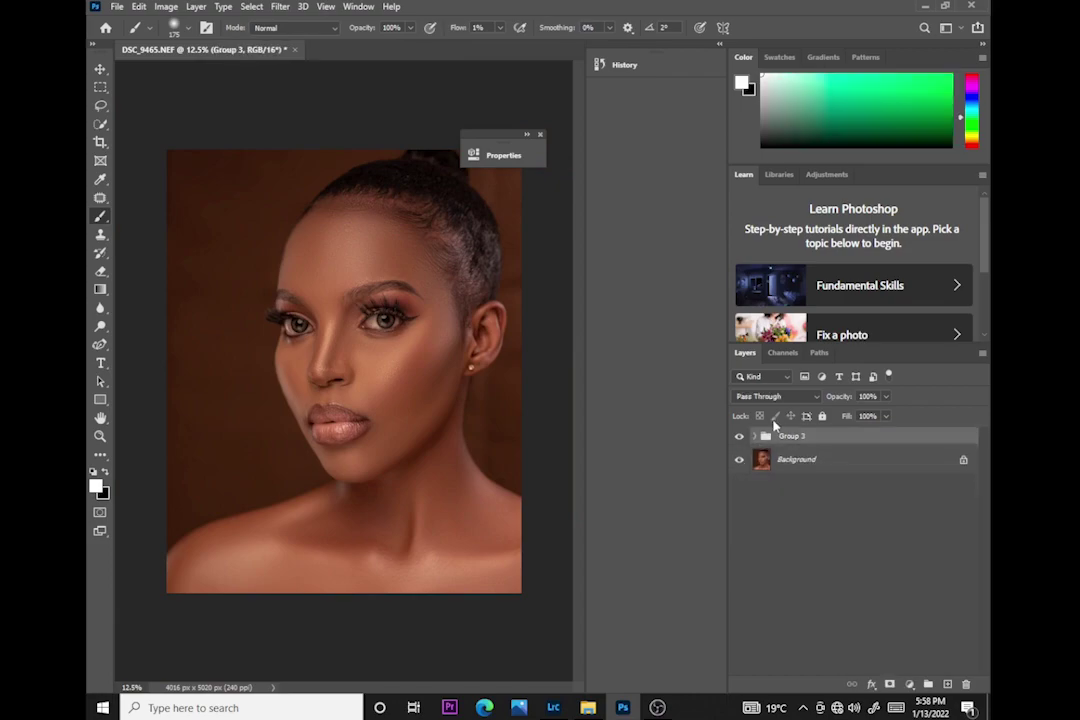
- Compare the portrait before and after all retouching by toggling the visibility of Group 3
{"action": "left_click", "coordinate": [739, 437]}
{"action": "left_click", "coordinate": [739, 459]}
{"action": "left_click", "coordinate": [739, 459]}
{"action": "left_click", "coordinate": [739, 437]}
{"action": "left_click", "coordinate": [740, 437]}
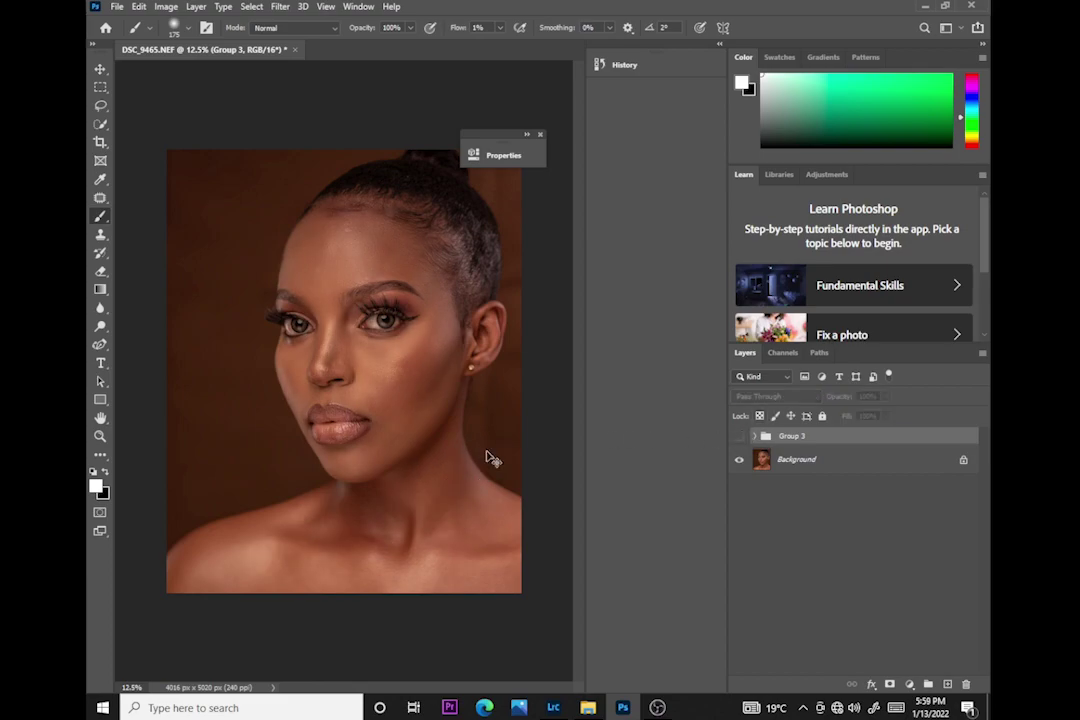
{"action": "key", "text": "ctrl+plus"}
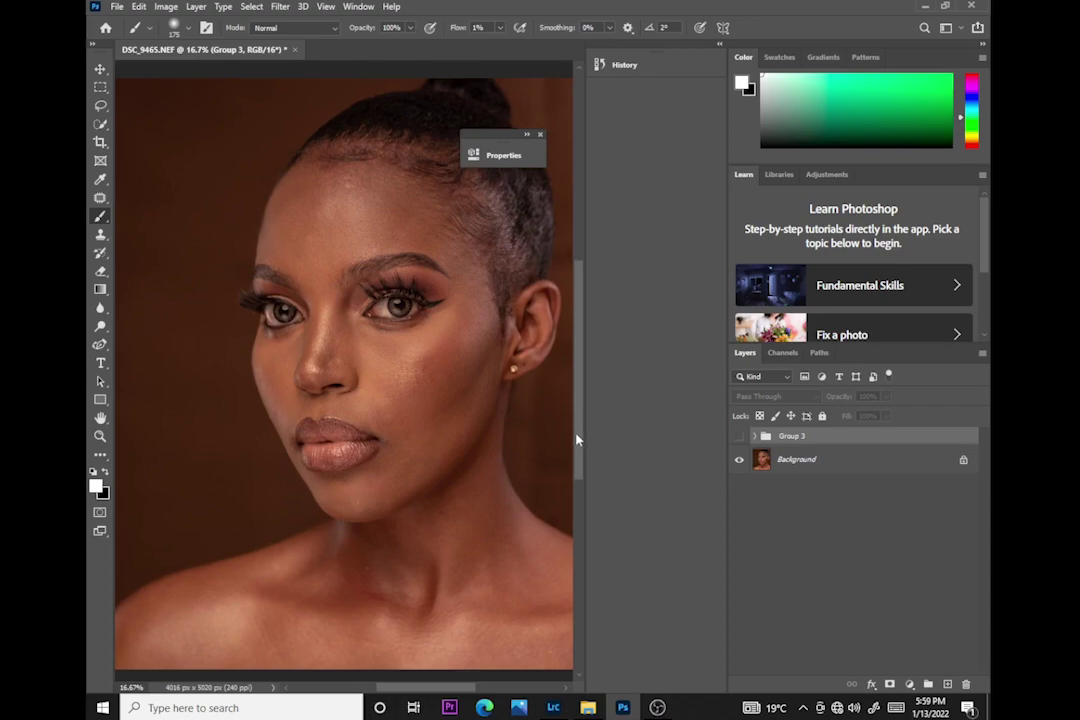
{"action": "scroll", "coordinate": [577, 440], "scroll_direction": "up", "scroll_amount": 1}
{"action": "left_click", "coordinate": [739, 437]}
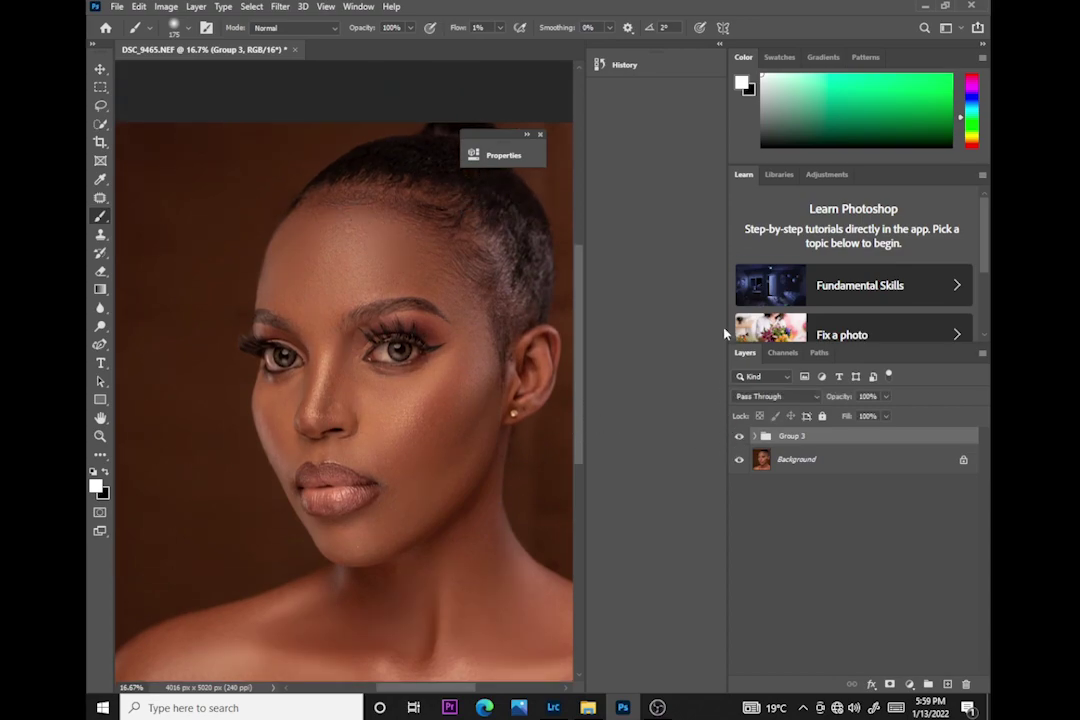
- Expand Group 3 and compare the portrait with and without the dodge and burn edits in Group 2
{"action": "left_click", "coordinate": [754, 436]}
{"action": "left_click", "coordinate": [785, 456]}
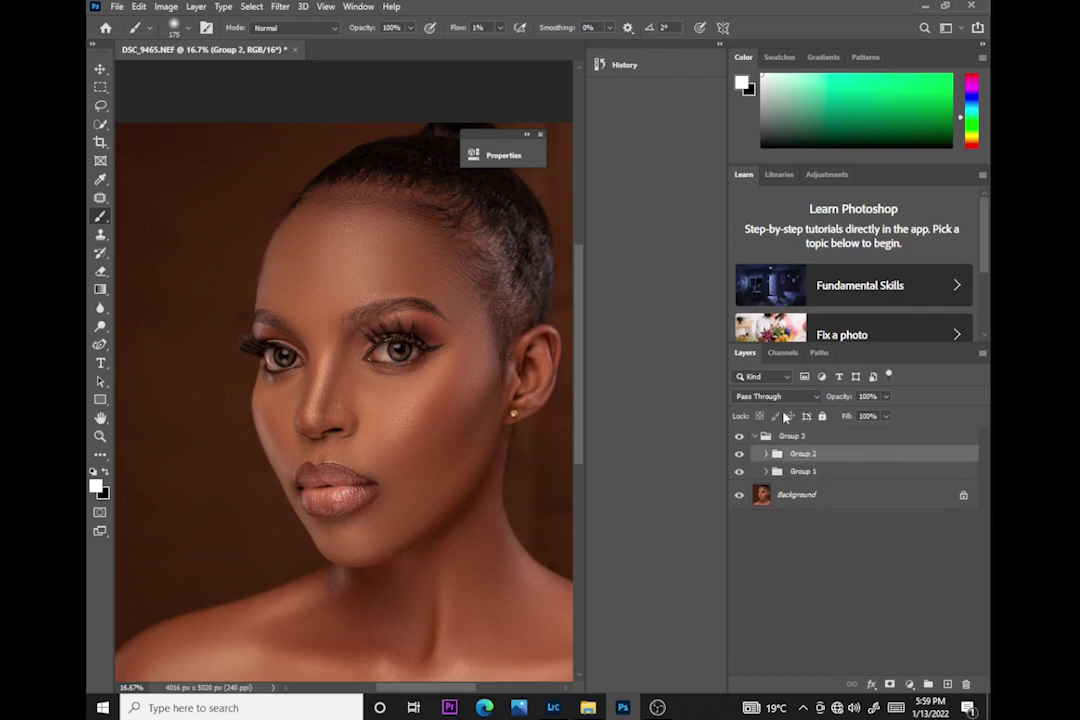
{"action": "left_click", "coordinate": [738, 456]}
{"action": "left_click", "coordinate": [737, 458]}
{"action": "left_click", "coordinate": [738, 458]}
{"action": "left_click", "coordinate": [738, 458]}
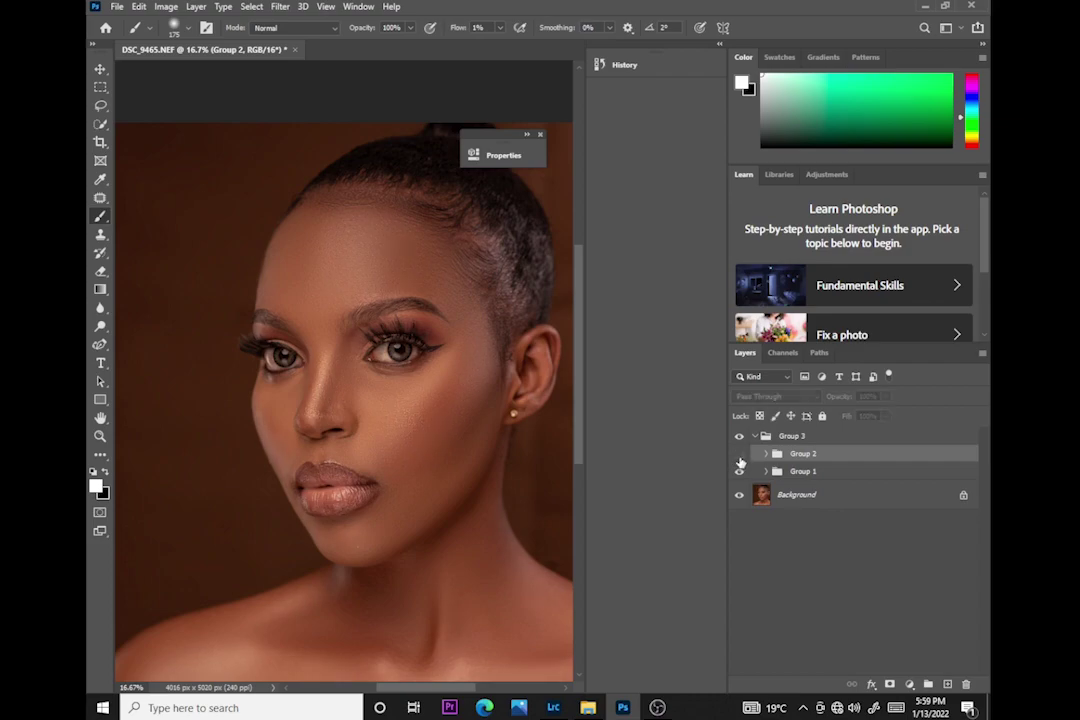
{"action": "left_click", "coordinate": [739, 458]}
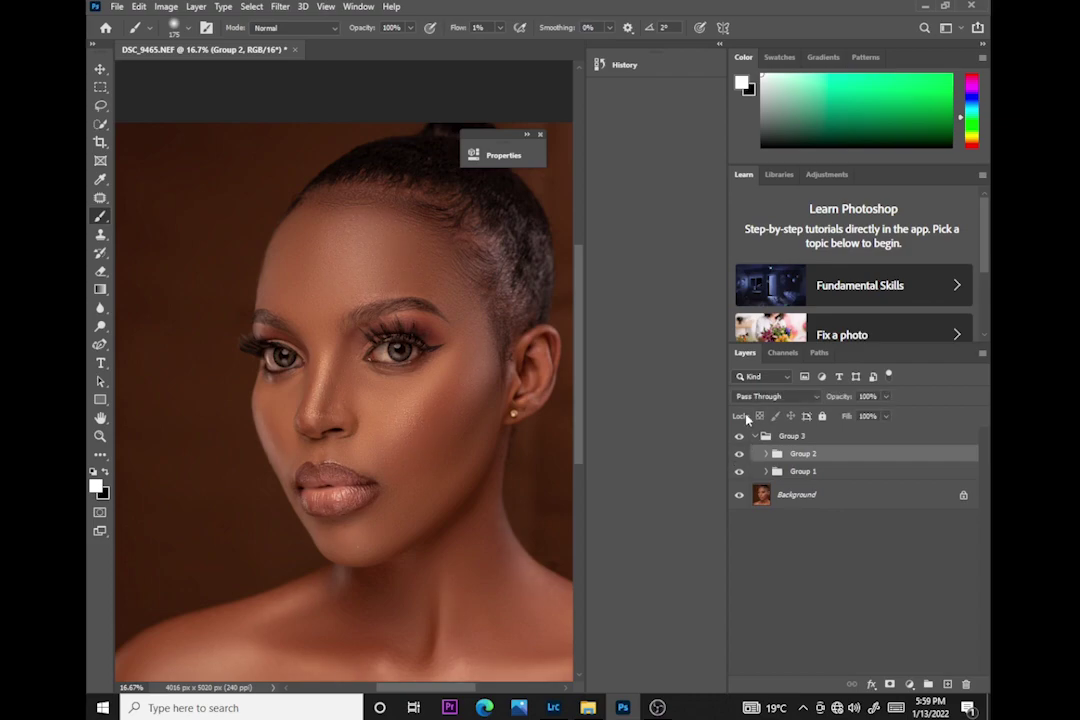
{"action": "key", "text": "ctrl+minus"}
{"action": "key", "text": "ctrl+minus"}
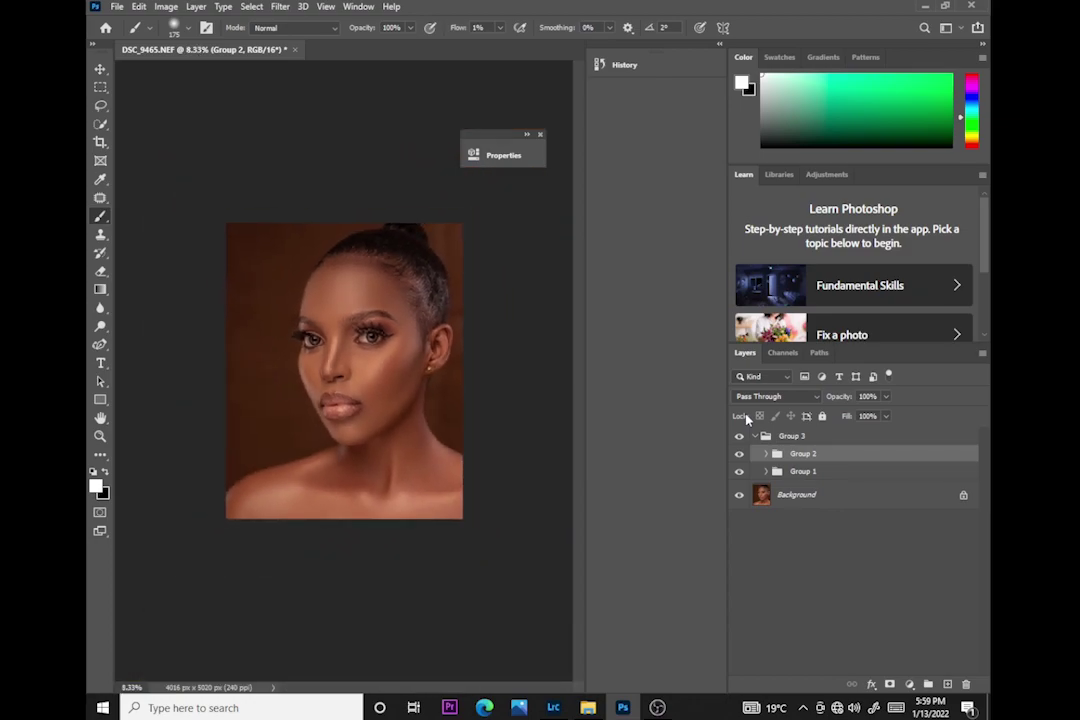
{"action": "key", "text": "ctrl+plus"}
{"action": "key", "text": "ctrl+plus"}
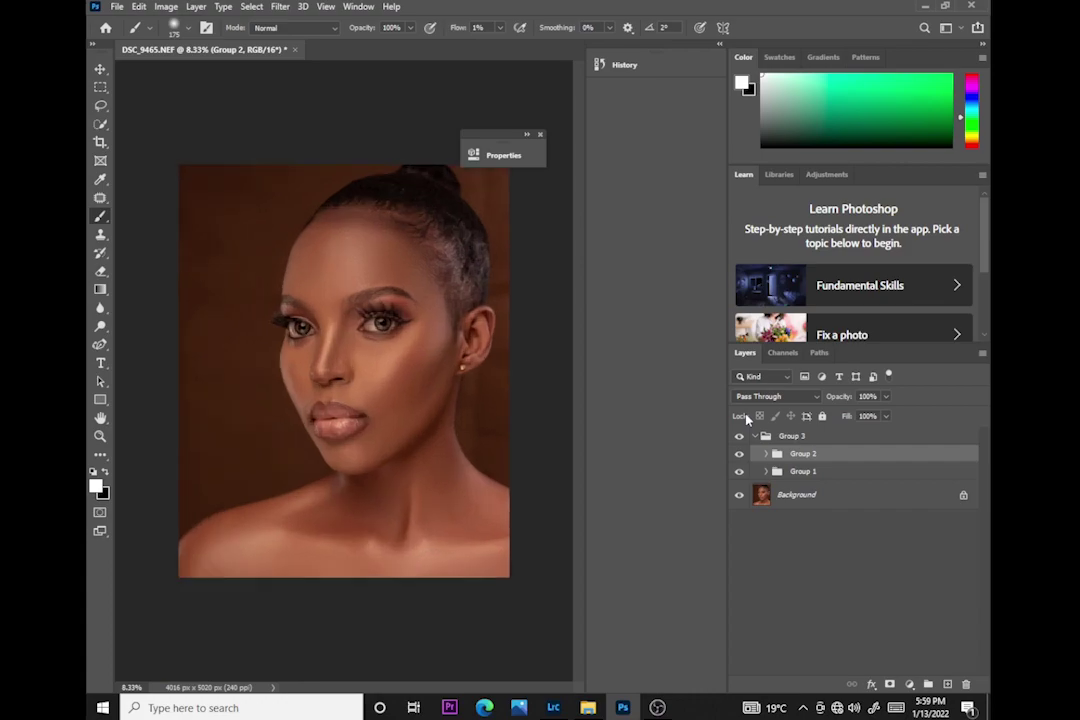
{"action": "key", "text": "ctrl+minus"}
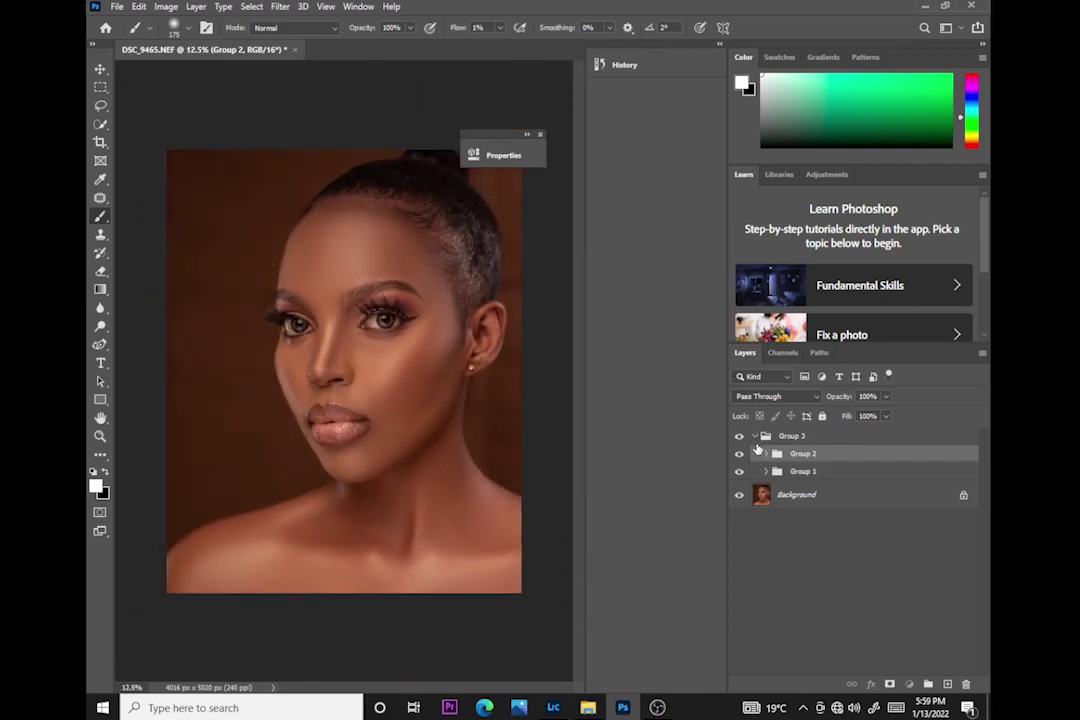
- Collapse Group 3 and inspect the retouched skin texture on the forehead, nose, cheek and lips up close
{"action": "left_click", "coordinate": [754, 436]}
{"action": "left_click", "coordinate": [740, 438]}
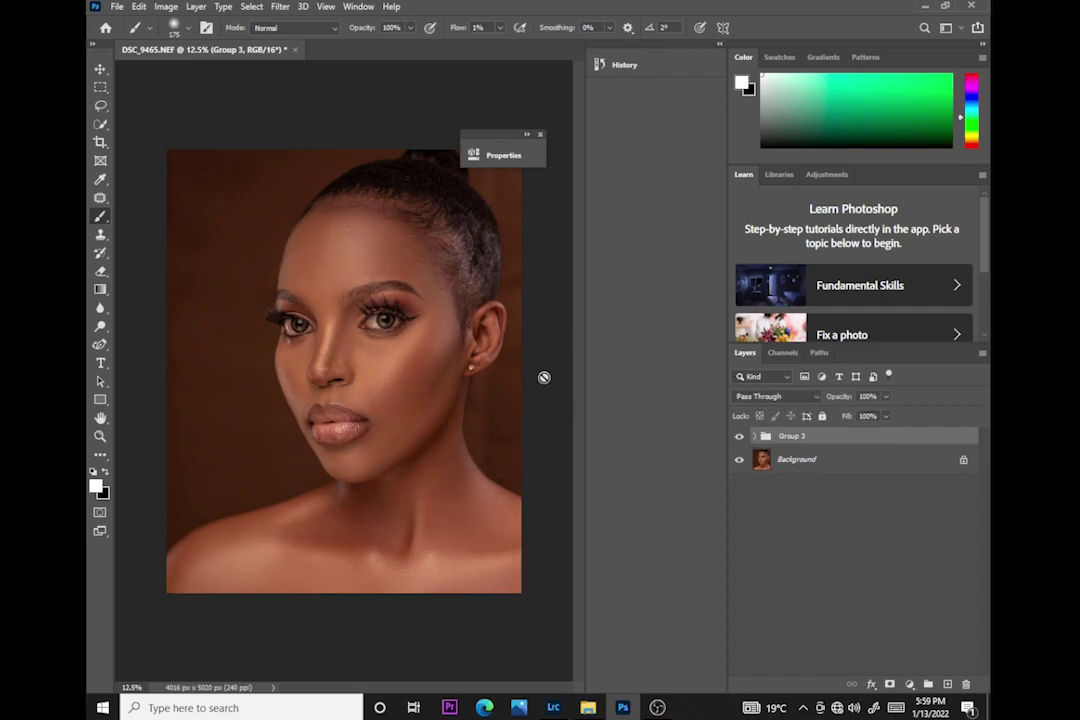
{"action": "scroll", "coordinate": [545, 294], "scroll_direction": "up", "scroll_amount": 4}
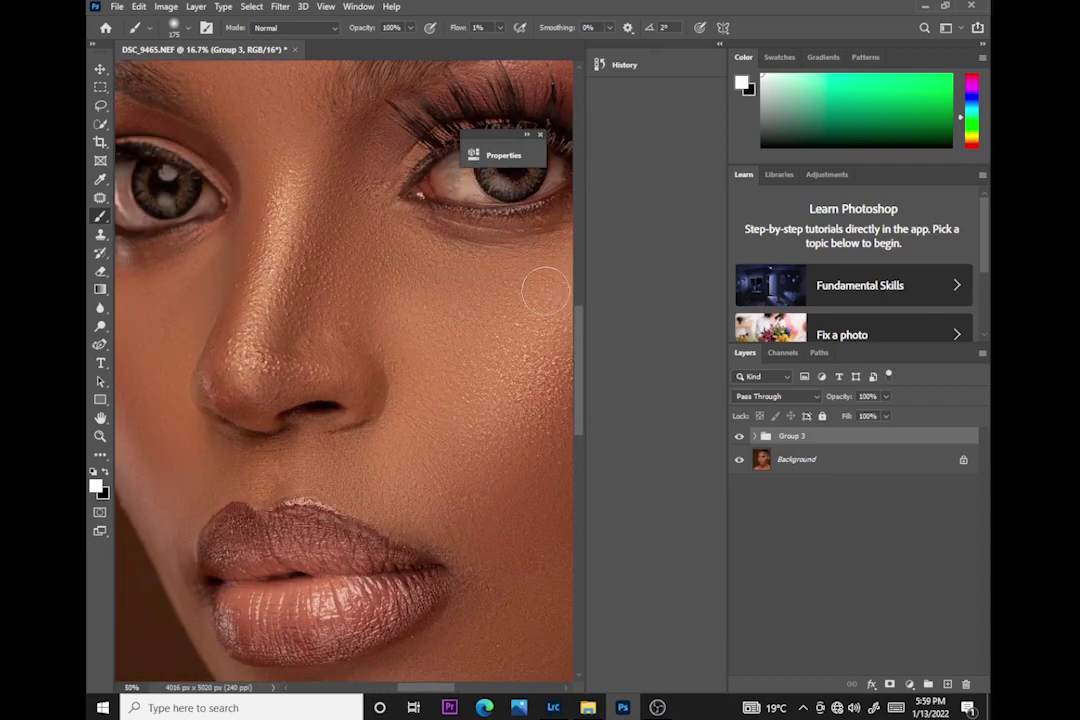
{"action": "scroll", "coordinate": [550, 330], "scroll_direction": "up", "scroll_amount": 1}
{"action": "left_click_drag", "start_coordinate": [581, 367], "coordinate": [581, 258]}
{"action": "left_click", "coordinate": [476, 491]}
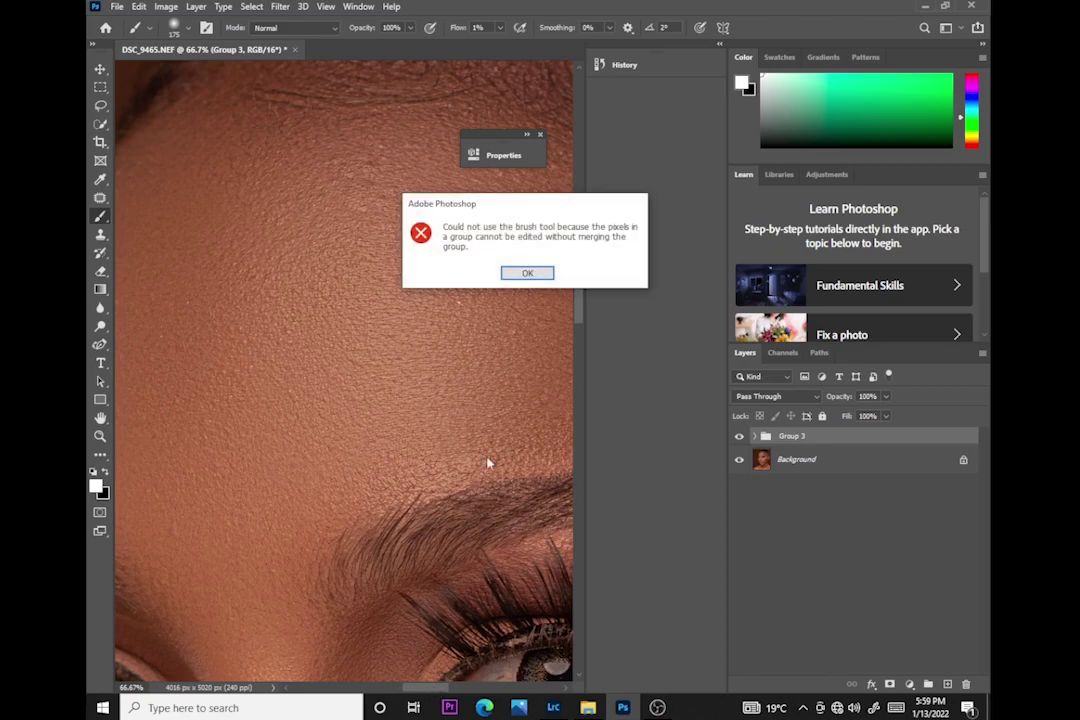
{"action": "left_click", "coordinate": [527, 273]}
{"action": "scroll", "coordinate": [375, 575], "scroll_direction": "left", "scroll_amount": 5}
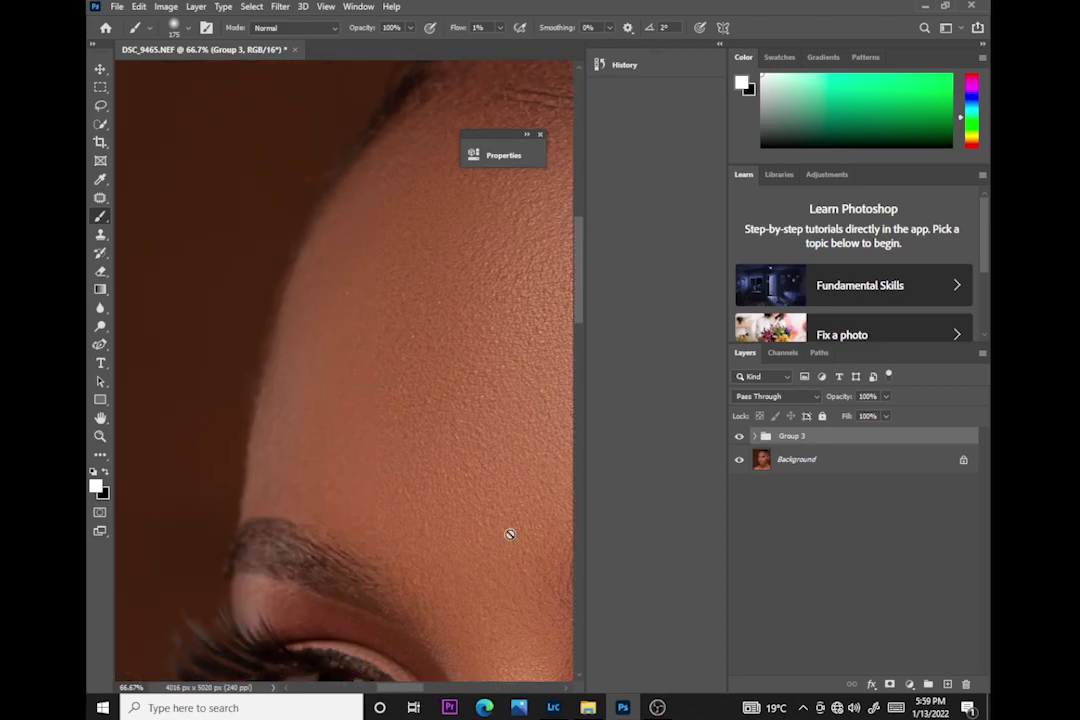
{"action": "left_click_drag", "start_coordinate": [578, 312], "coordinate": [581, 432]}
{"action": "left_click_drag", "start_coordinate": [410, 692], "coordinate": [446, 690]}
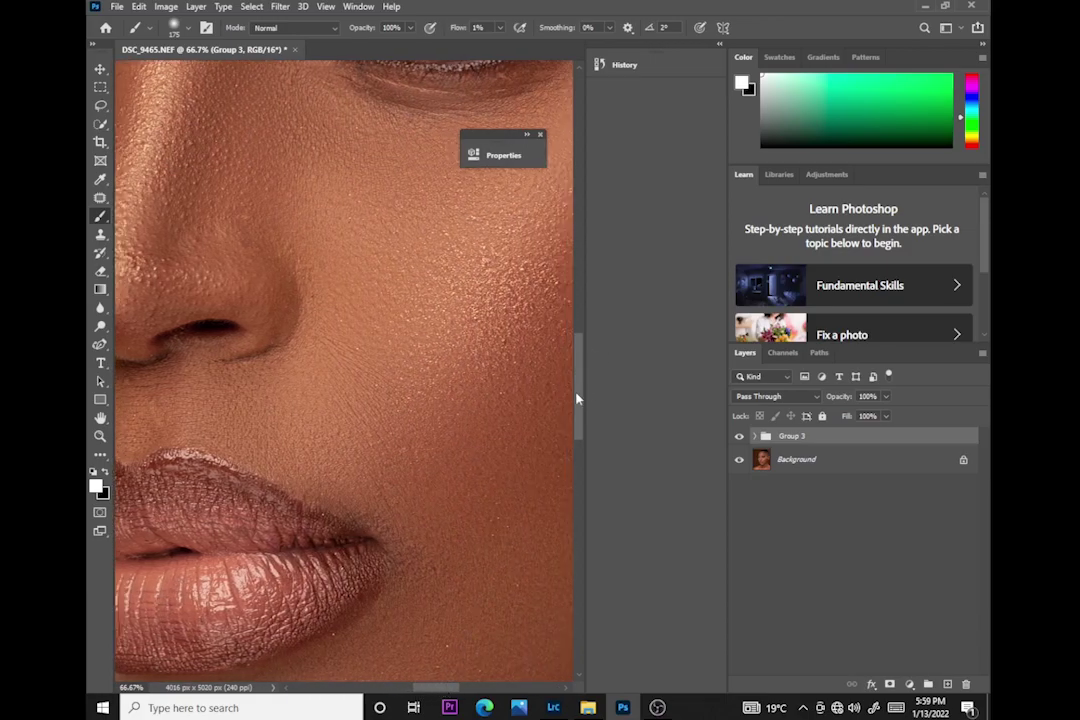
{"action": "scroll", "coordinate": [575, 400], "scroll_direction": "up", "scroll_amount": 5}
{"action": "scroll", "coordinate": [530, 390], "scroll_direction": "down", "scroll_amount": 4}
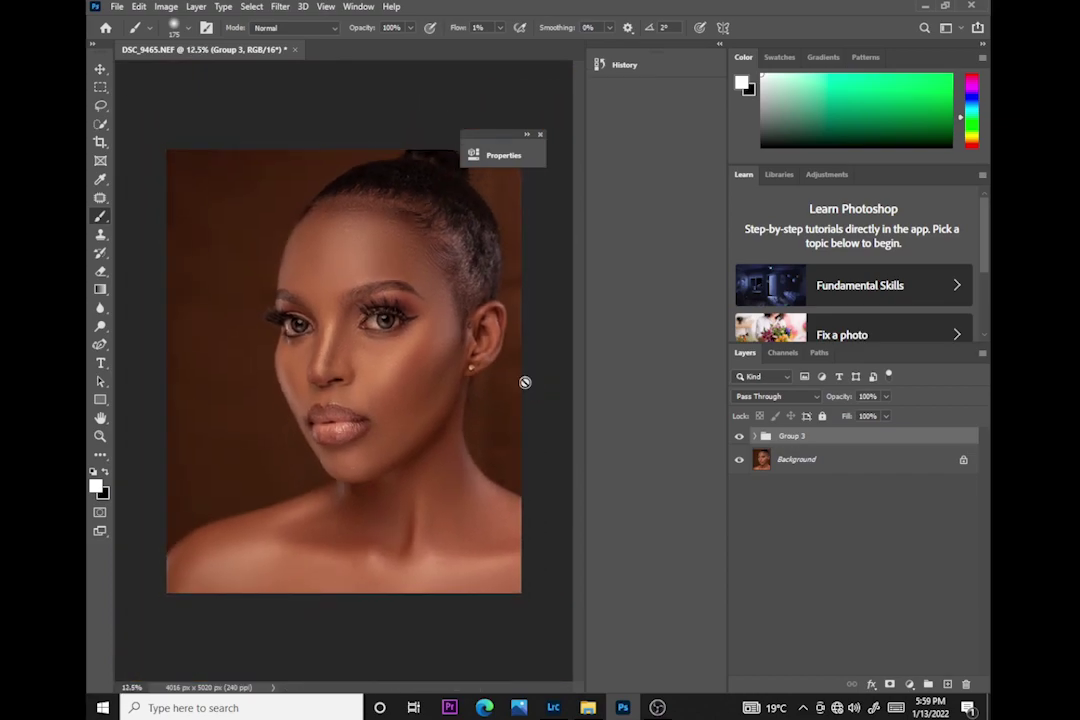
- Check the retouched face up close and close the floating Properties panel
{"action": "key", "text": "ctrl+plus"}
{"action": "key", "text": "ctrl+plus"}
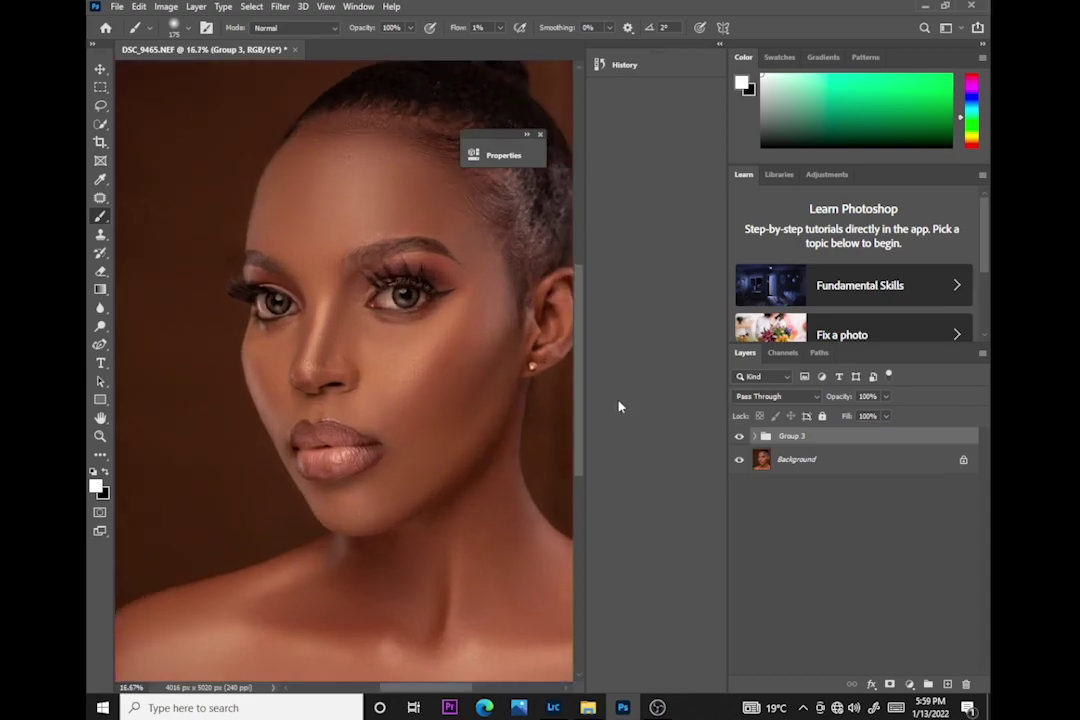
{"action": "left_click_drag", "start_coordinate": [578, 390], "coordinate": [559, 345]}
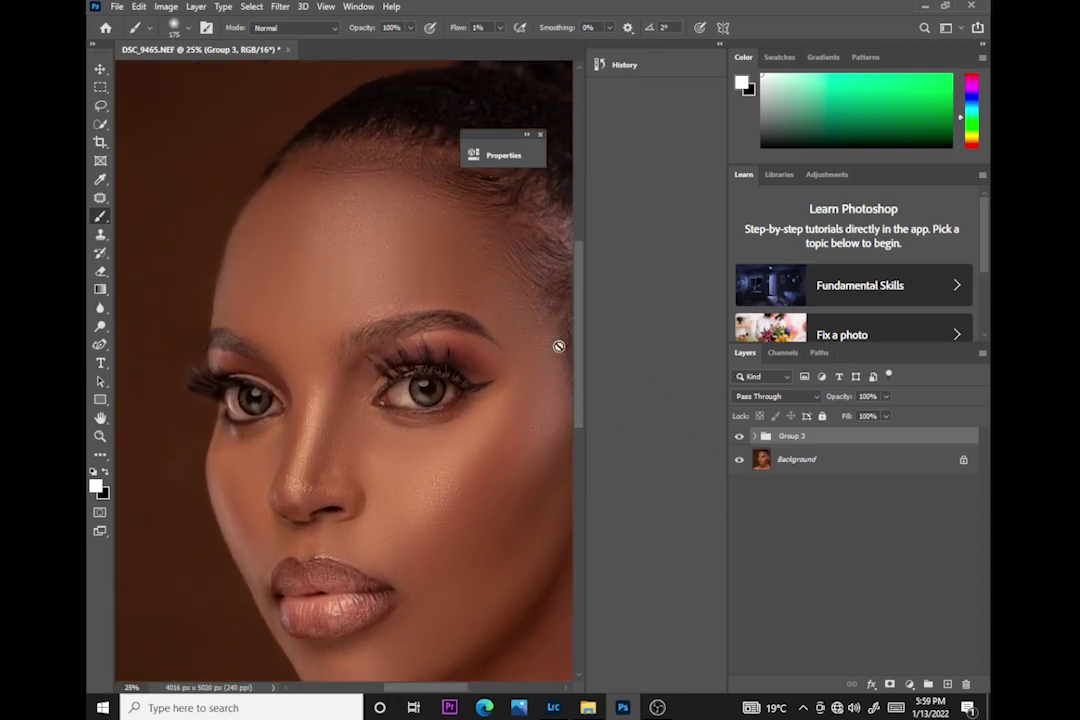
{"action": "key", "text": "ctrl+minus"}
{"action": "key", "text": "ctrl+minus"}
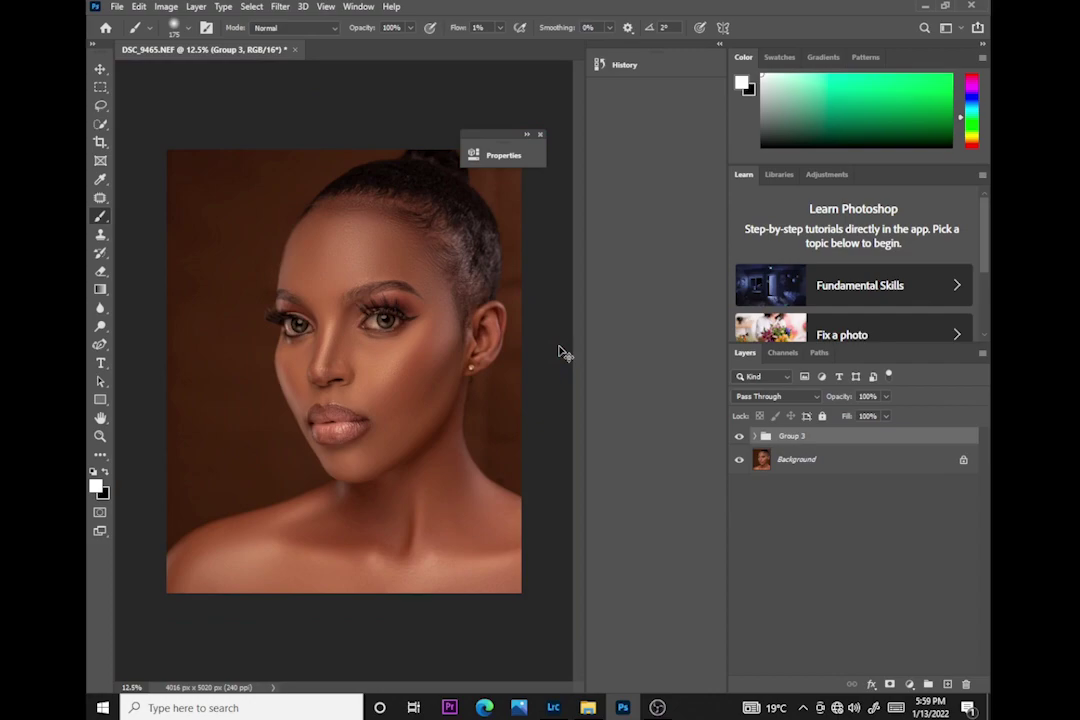
{"action": "left_click", "coordinate": [541, 133]}
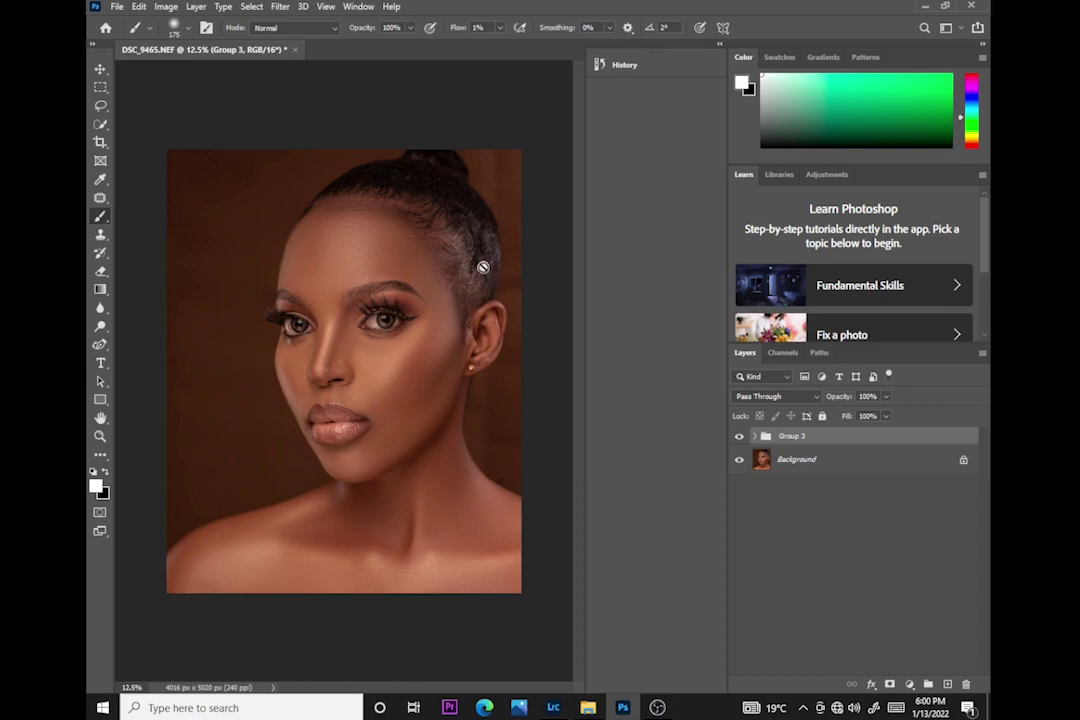
- Stamp all visible layers into a new merged layer above Group 3
{"action": "key", "text": "ctrl+plus"}
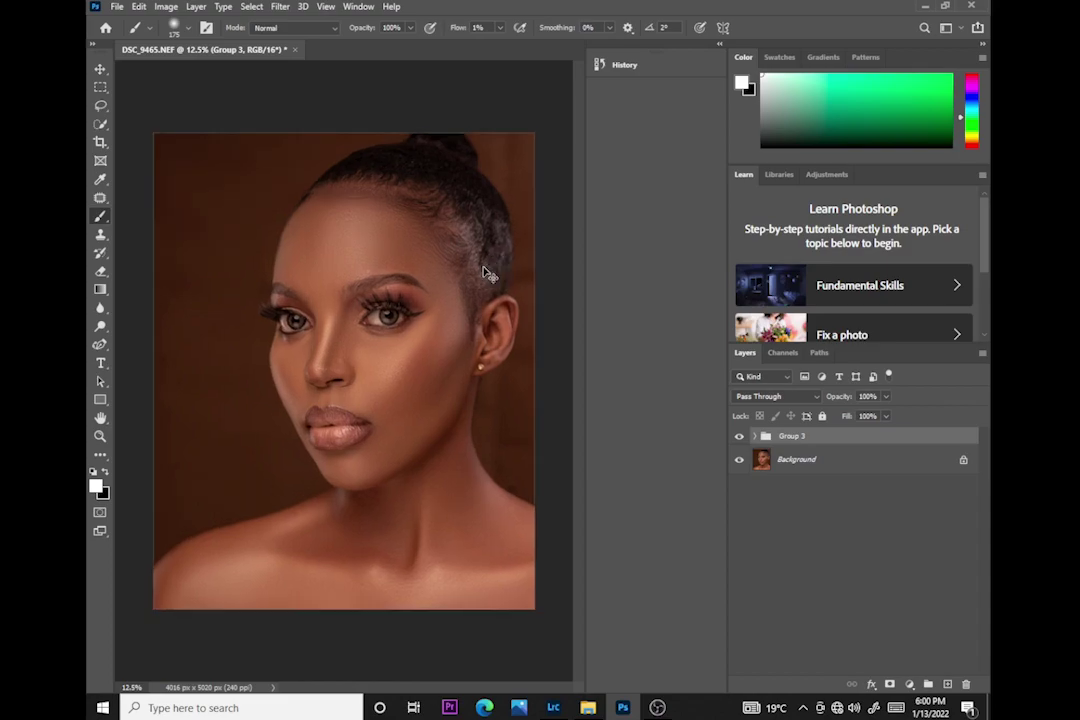
{"action": "right_click", "coordinate": [101, 216]}
{"action": "left_click", "coordinate": [150, 216]}
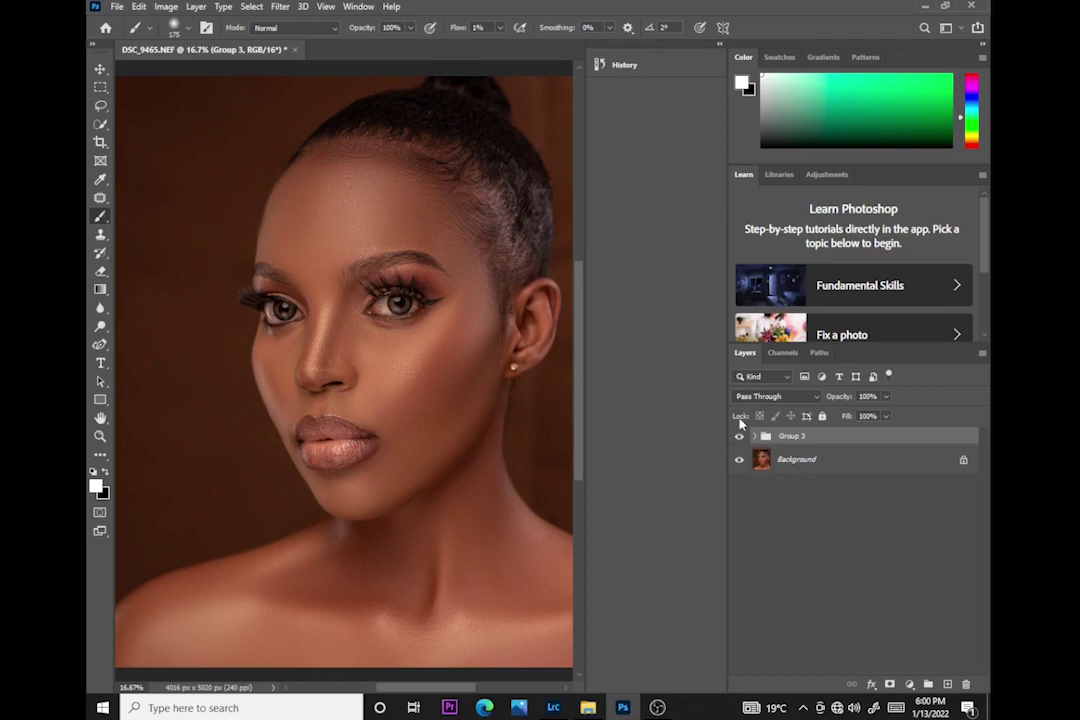
{"action": "key", "text": "ctrl+shift+alt+e"}
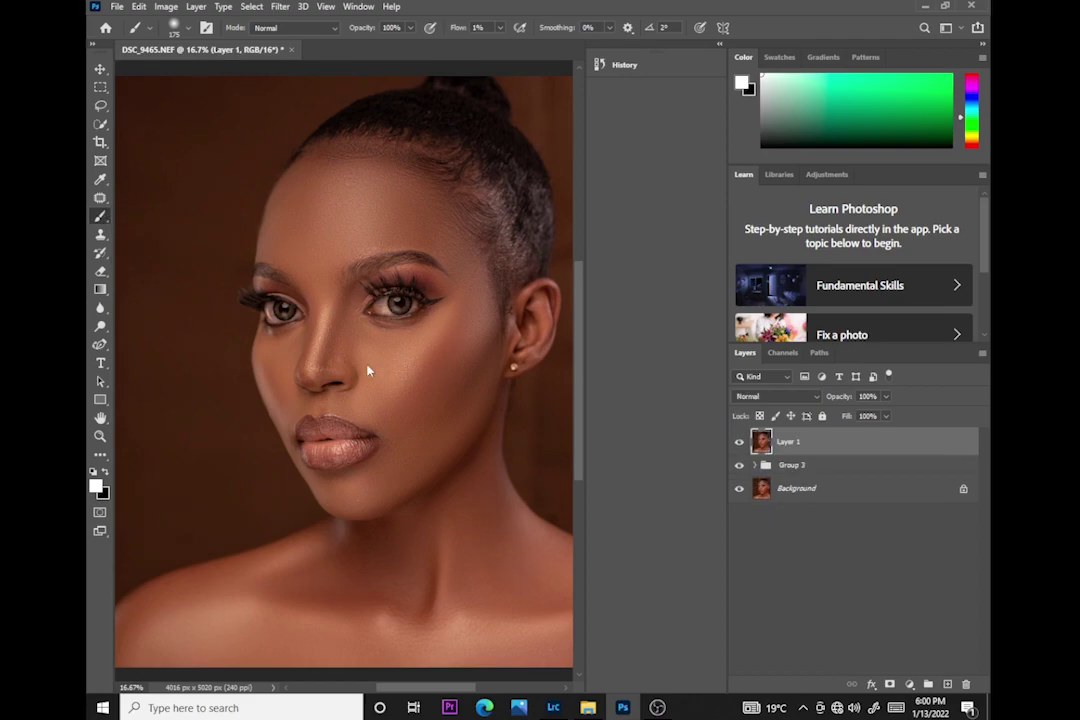
- Enlarge the brush to size 800
{"action": "key", "text": "bracketright"}
{"action": "key", "text": "bracketright"}
{"action": "key", "text": "bracketright"}
{"action": "key", "text": "bracketright"}
{"action": "key", "text": "bracketright"}
{"action": "key", "text": "bracketright"}
{"action": "key", "text": "bracketright"}
{"action": "key", "text": "bracketright"}
{"action": "key", "text": "ctrl+minus"}
{"action": "key", "text": "ctrl+minus"}
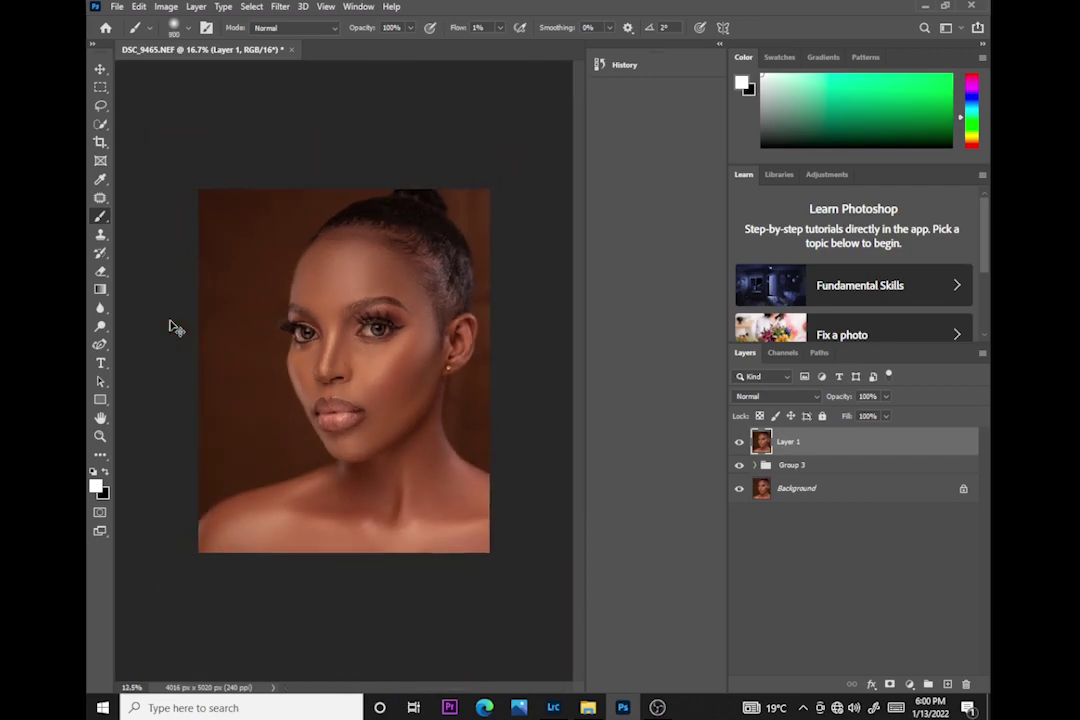
{"action": "key", "text": "ctrl+plus"}
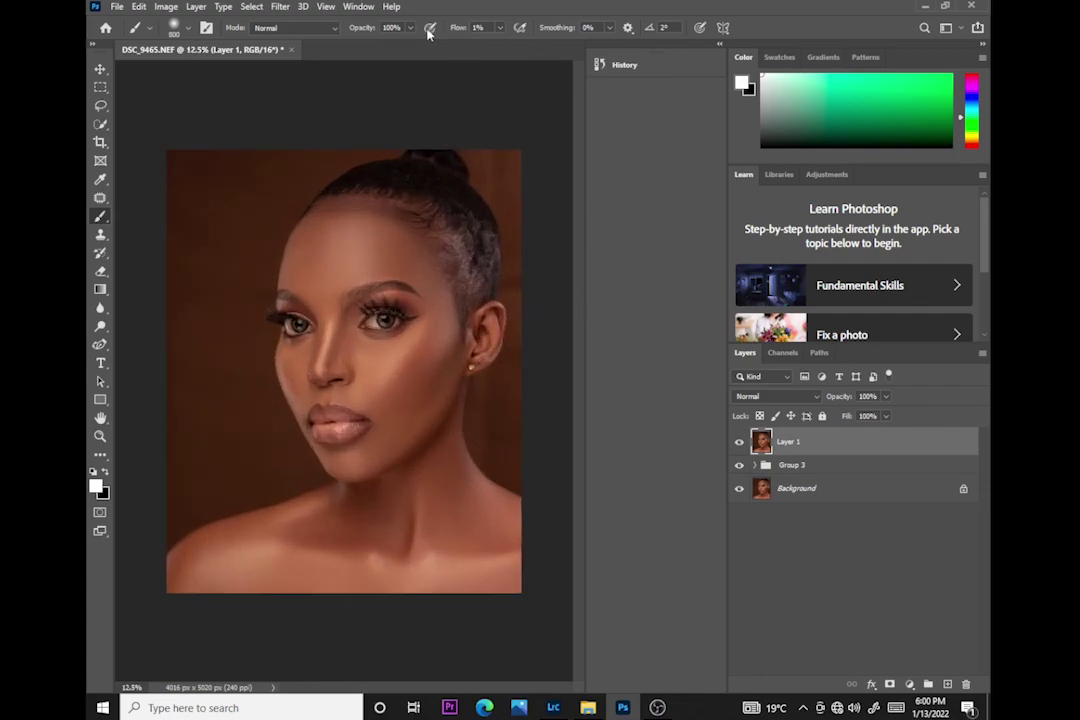
- Try the Magical Skin Tone action from the BEAUTY RETOUCH v3 extension on the merged layer and delete the resulting group
{"action": "left_click", "coordinate": [358, 8]}
{"action": "mouse_move", "coordinate": [320, 66]}
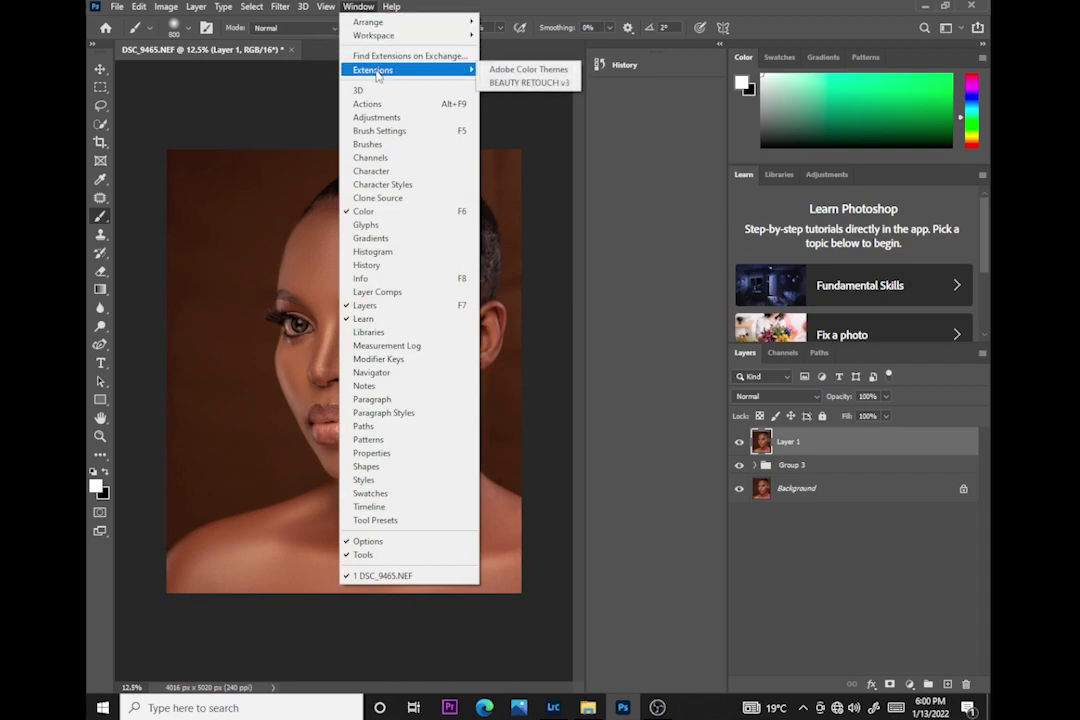
{"action": "left_click", "coordinate": [520, 84]}
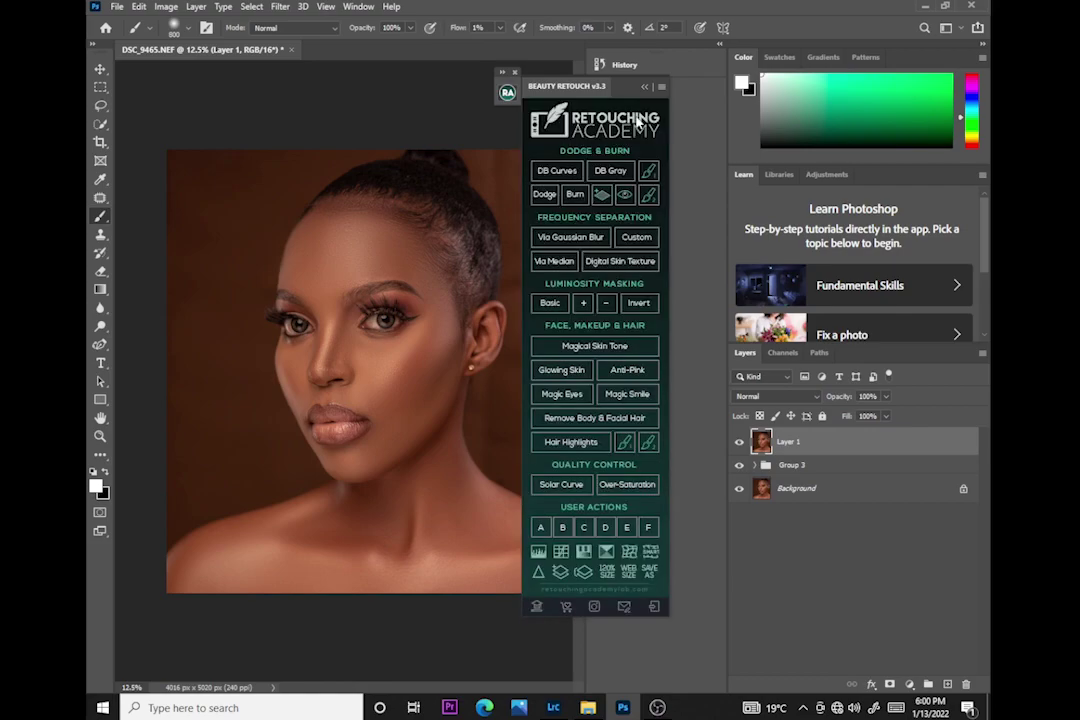
{"action": "left_click_drag", "start_coordinate": [488, 209], "coordinate": [478, 267]}
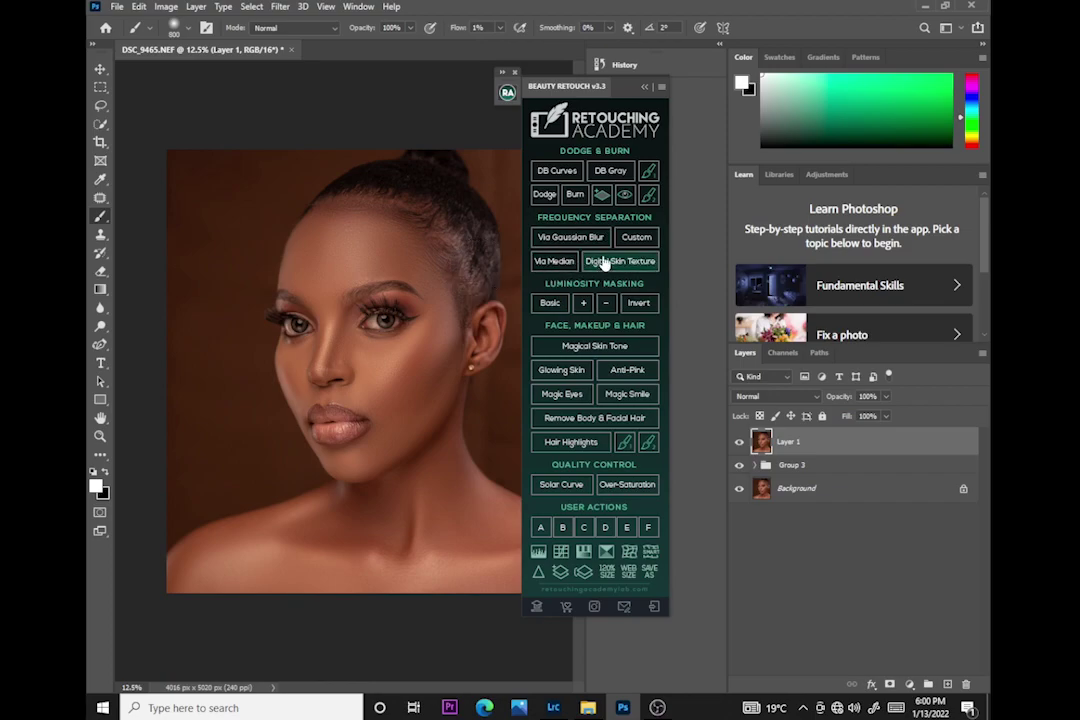
{"action": "left_click", "coordinate": [550, 346]}
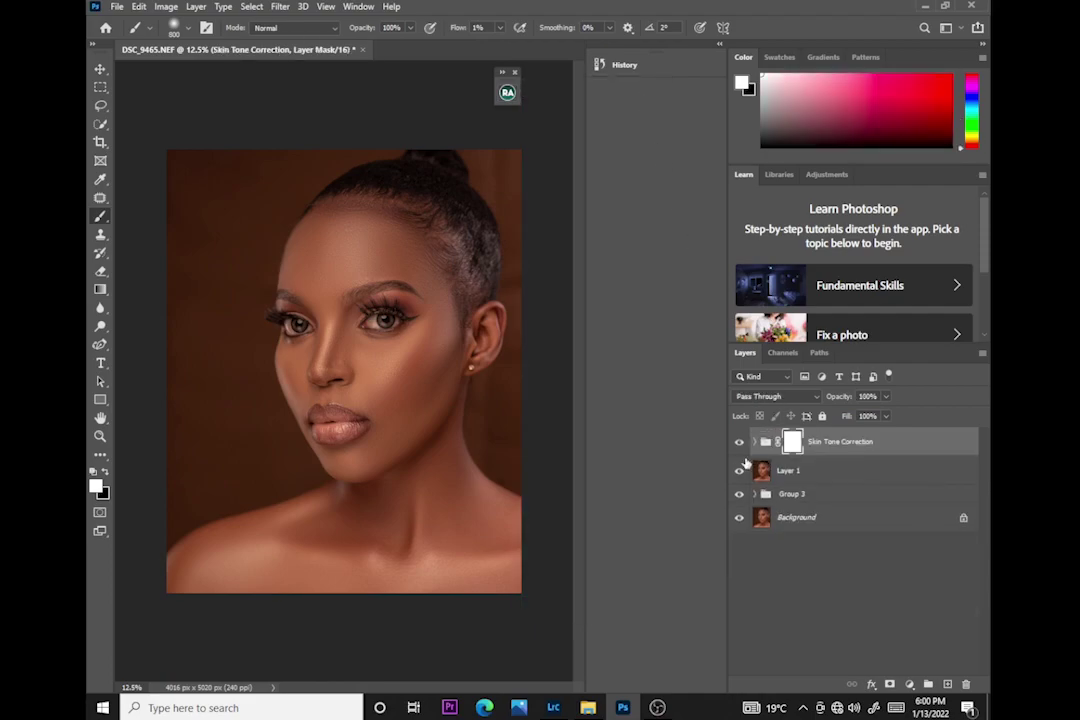
{"action": "key", "text": "Delete"}
- Apply Magical Skin Tone from the BEAUTY RETOUCH v3 extension and invert its group mask to white
{"action": "left_click", "coordinate": [358, 6]}
{"action": "mouse_move", "coordinate": [388, 72]}
{"action": "left_click", "coordinate": [530, 84]}
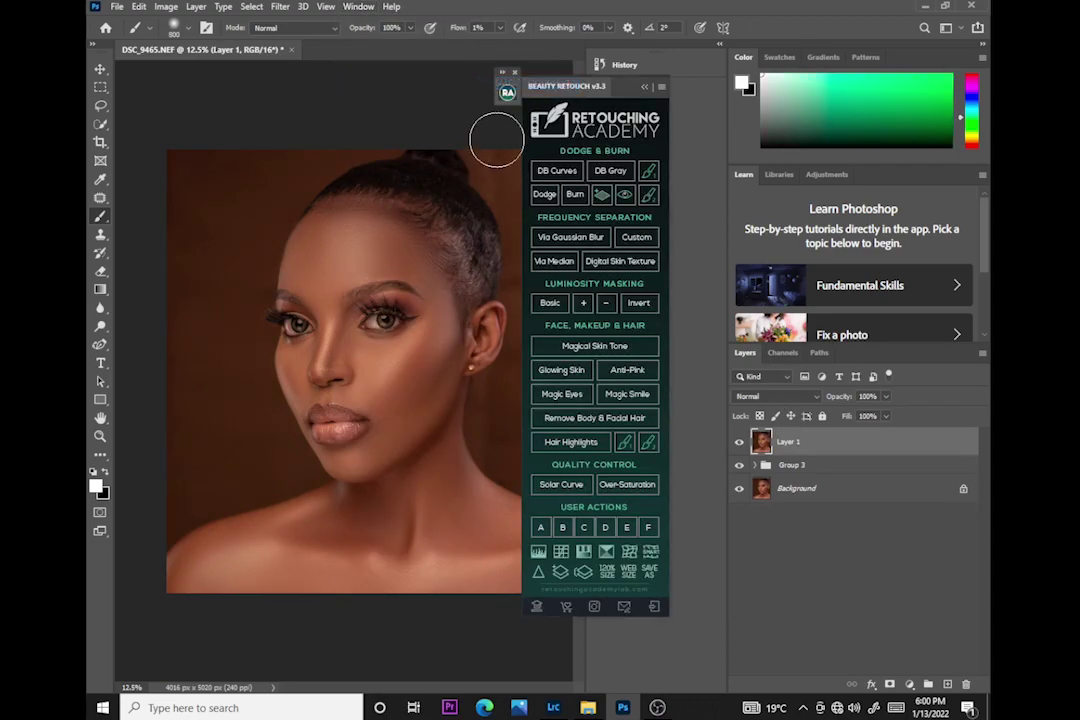
{"action": "left_click", "coordinate": [360, 7]}
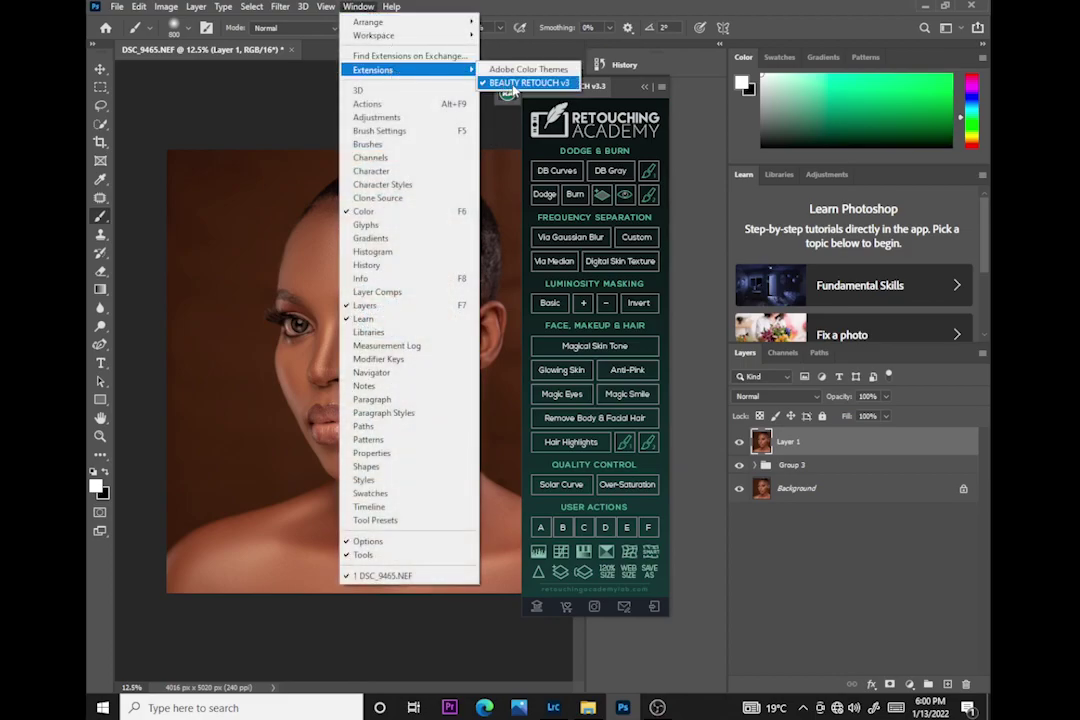
{"action": "left_click", "coordinate": [688, 112]}
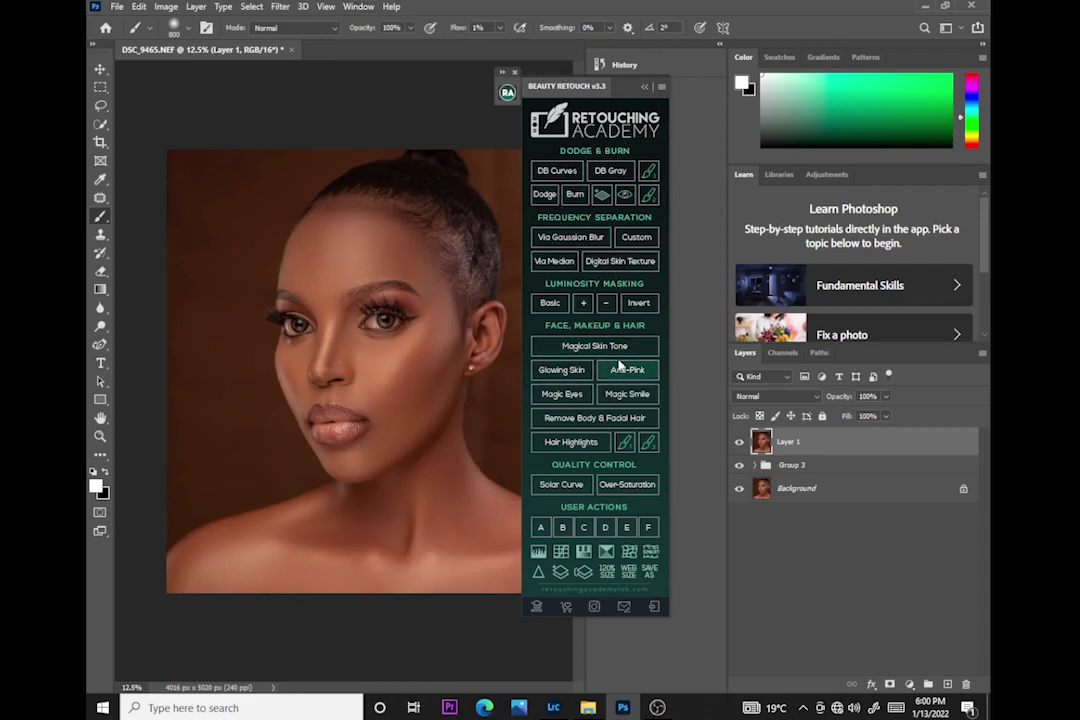
{"action": "left_click", "coordinate": [583, 350]}
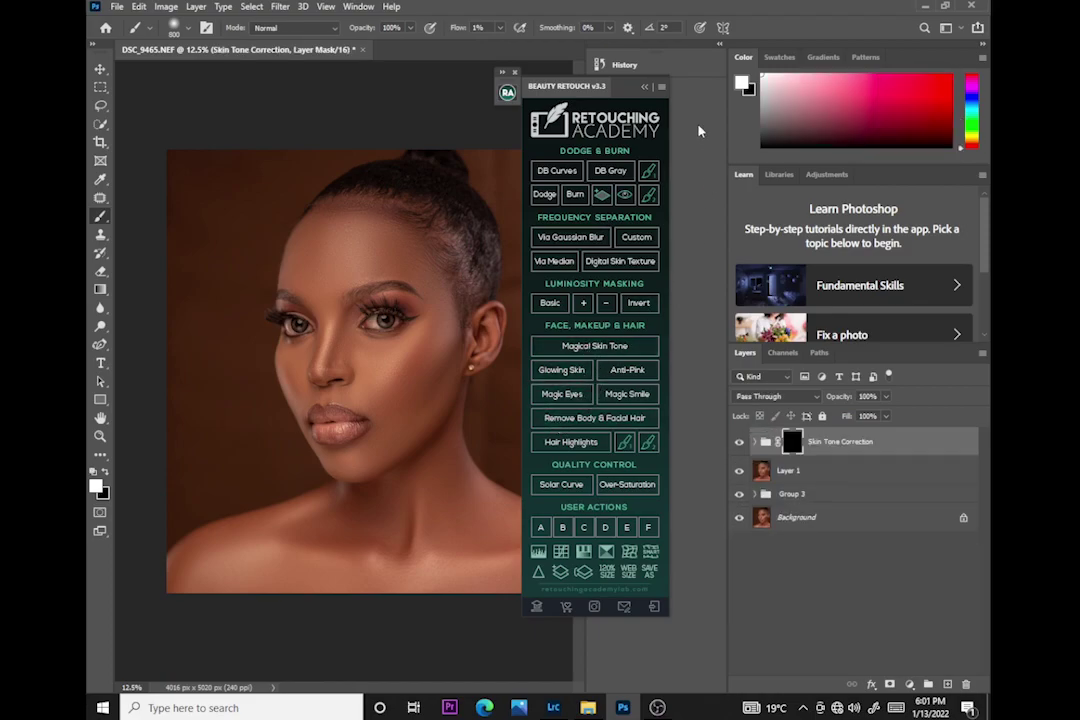
{"action": "left_click", "coordinate": [647, 88]}
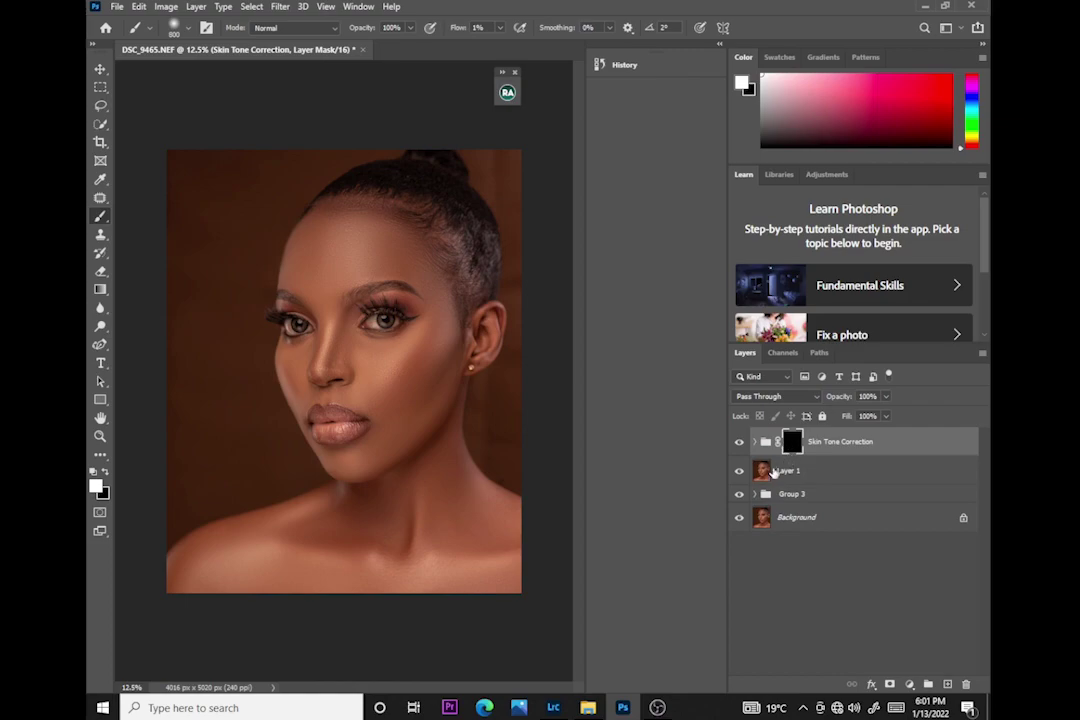
{"action": "key", "text": "ctrl+i"}
- Mask the skin tone correction off both eyes with a black brush at size 90 and 100% flow
{"action": "right_click", "coordinate": [104, 217]}
{"action": "left_click", "coordinate": [150, 212]}
{"action": "scroll", "coordinate": [450, 325], "scroll_direction": "up", "scroll_amount": 3}
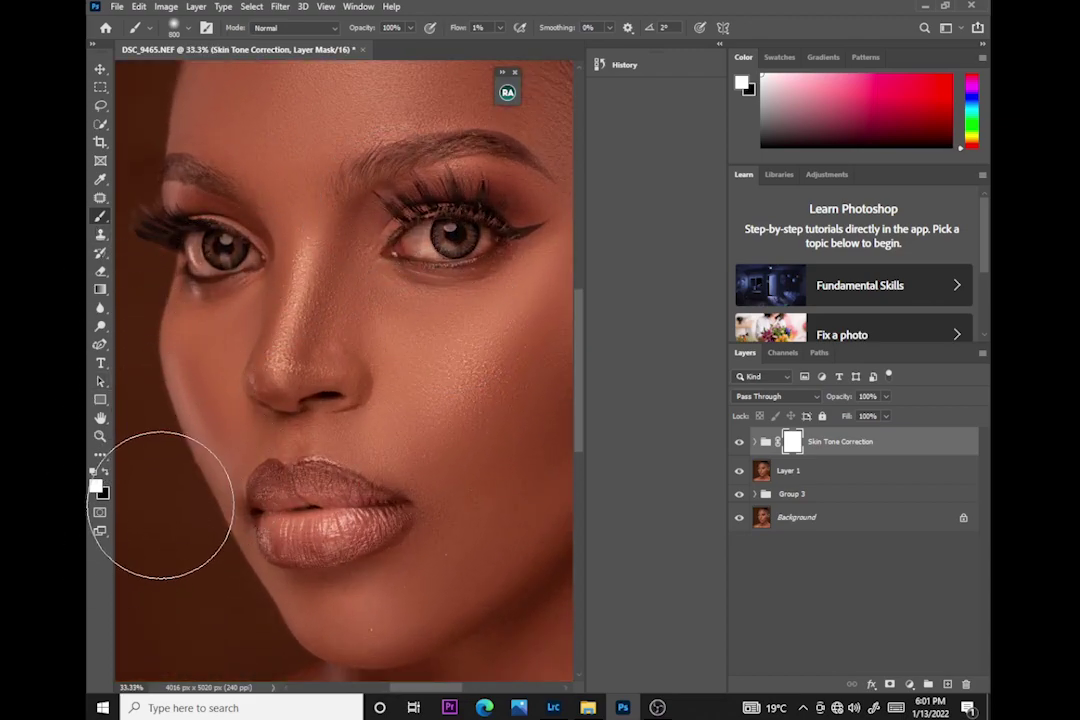
{"action": "key", "text": "x"}
{"action": "key", "text": "bracketleft"}
{"action": "key", "text": "bracketleft"}
{"action": "key", "text": "bracketleft"}
{"action": "key", "text": "bracketleft"}
{"action": "key", "text": "bracketleft"}
{"action": "key", "text": "bracketleft"}
{"action": "key", "text": "bracketleft"}
{"action": "key", "text": "bracketleft"}
{"action": "key", "text": "bracketleft"}
{"action": "key", "text": "bracketleft"}
{"action": "key", "text": "bracketleft"}
{"action": "key", "text": "bracketleft"}
{"action": "key", "text": "bracketleft"}
{"action": "key", "text": "bracketleft"}
{"action": "key", "text": "bracketleft"}
{"action": "key", "text": "bracketleft"}
{"action": "scroll", "coordinate": [575, 300], "scroll_direction": "up", "scroll_amount": 3}
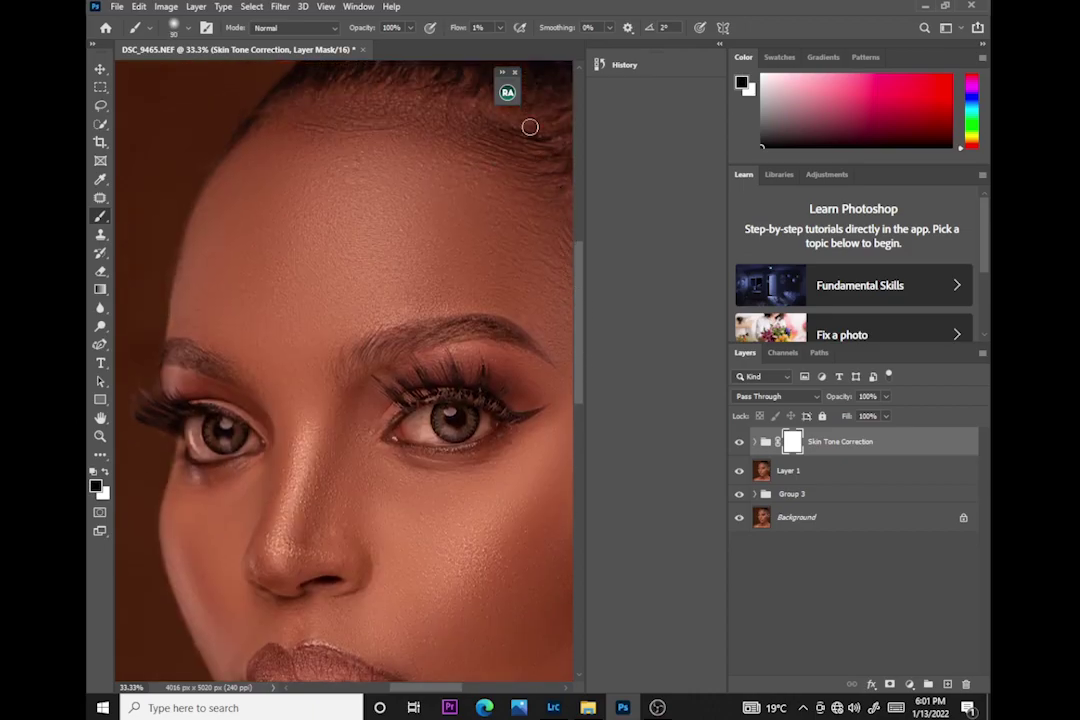
{"action": "left_click", "coordinate": [499, 27]}
{"action": "left_click_drag", "start_coordinate": [499, 43], "coordinate": [564, 44]}
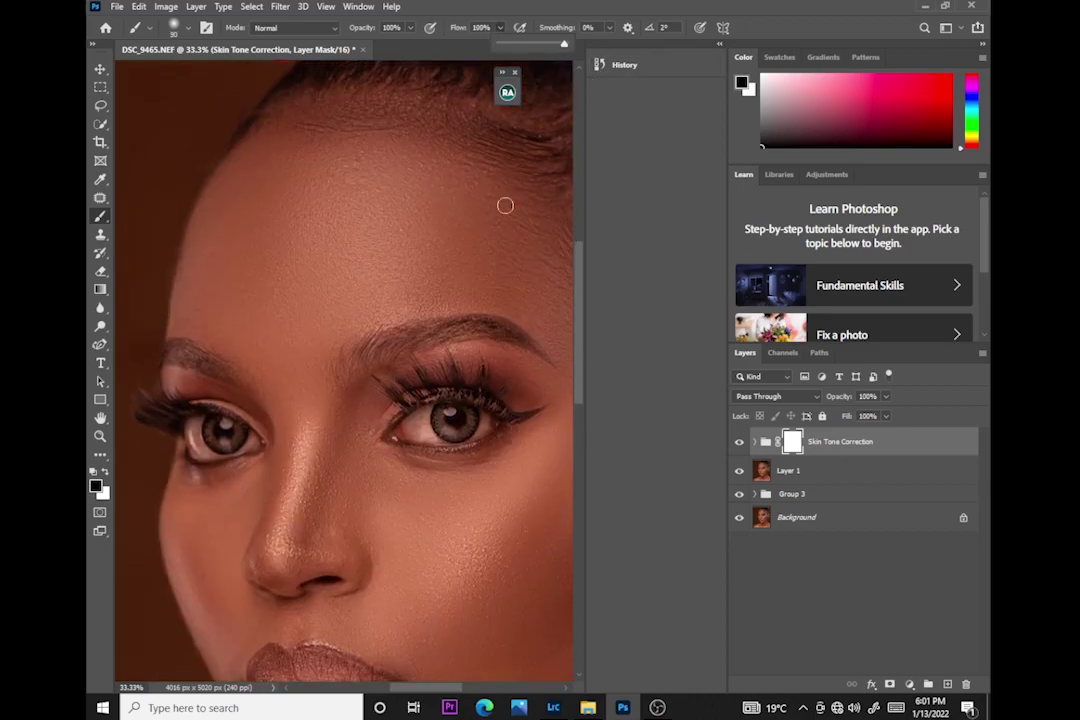
{"action": "left_click", "coordinate": [441, 441]}
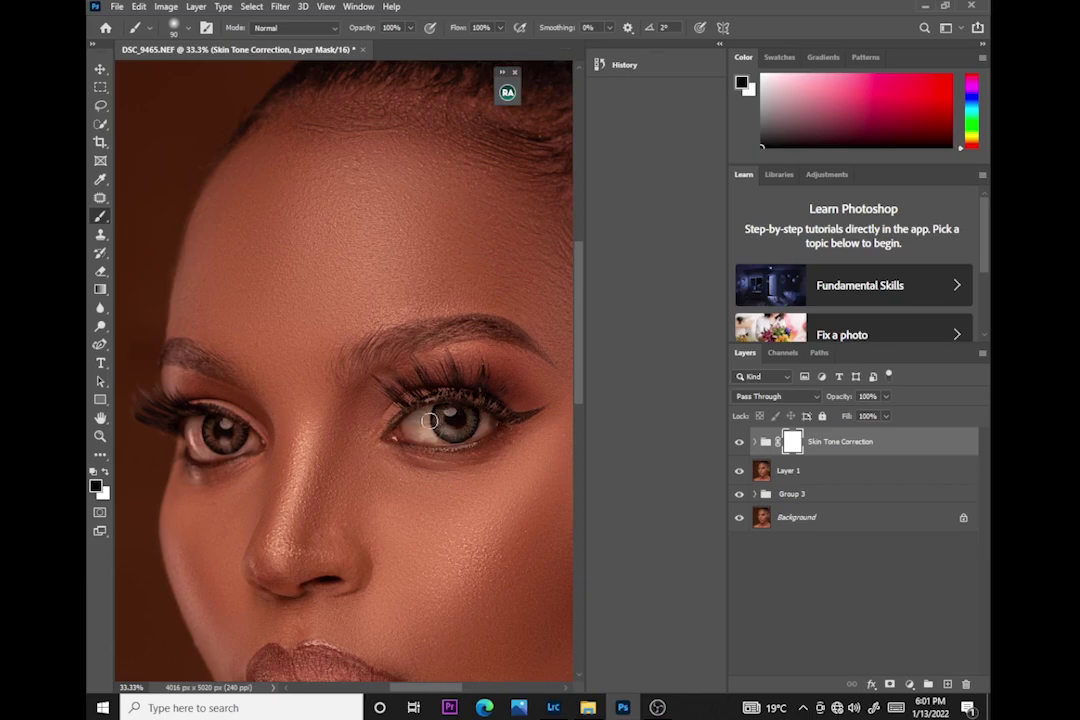
{"action": "left_click_drag", "start_coordinate": [228, 432], "coordinate": [222, 431]}
{"action": "left_click_drag", "start_coordinate": [583, 371], "coordinate": [568, 415]}
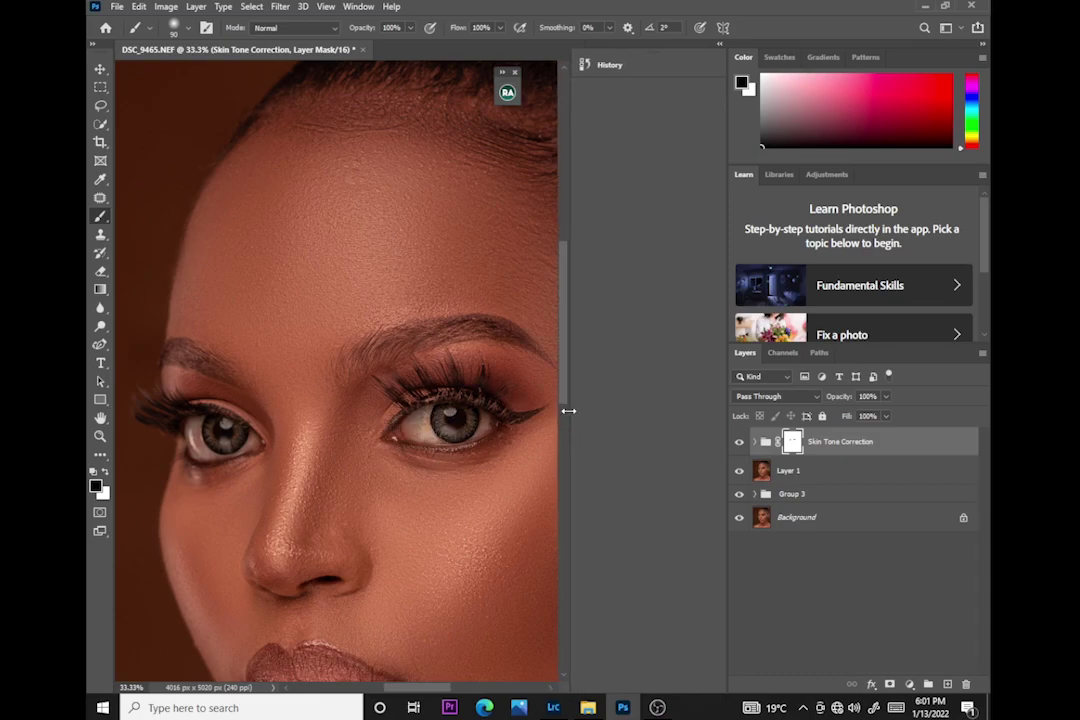
- Mask the skin tone correction off the hair above and in front of the ear with a black brush at size 500
{"action": "scroll", "coordinate": [558, 420], "scroll_direction": "down", "scroll_amount": 4}
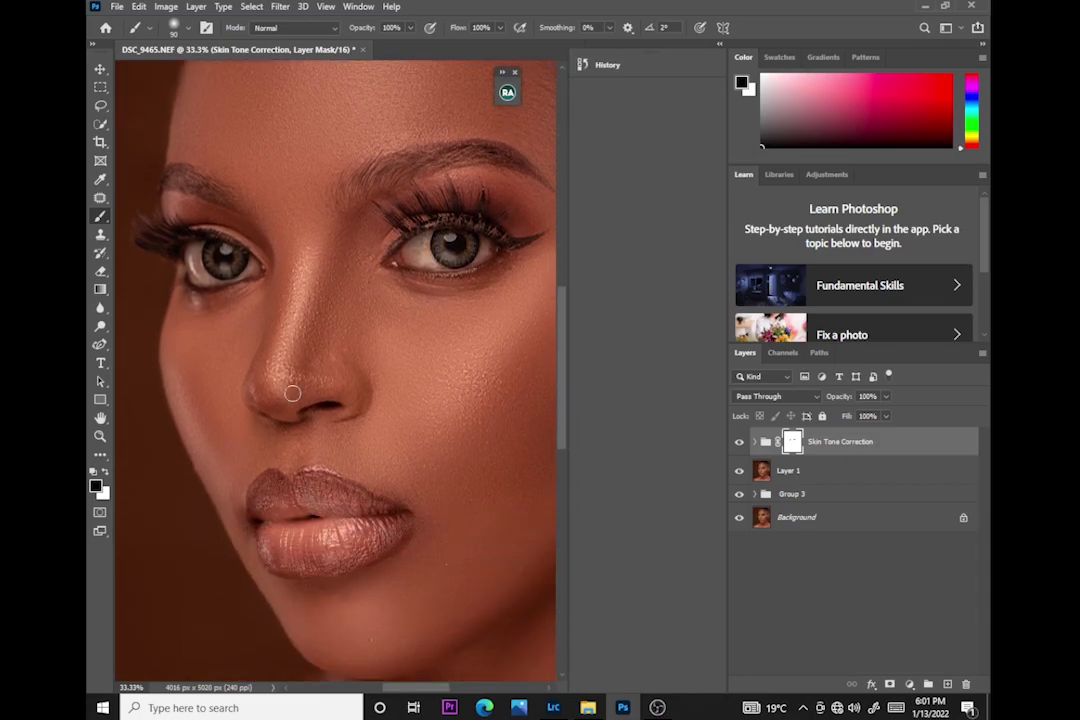
{"action": "left_click_drag", "start_coordinate": [559, 352], "coordinate": [561, 270]}
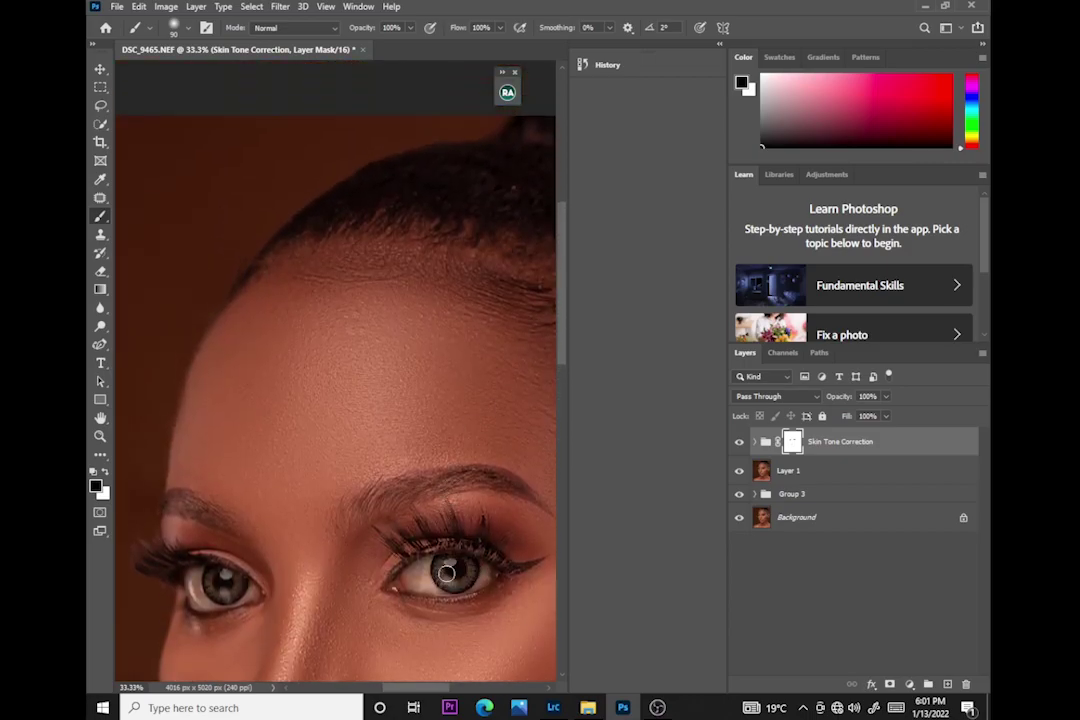
{"action": "scroll", "coordinate": [433, 571], "scroll_direction": "down", "scroll_amount": 4}
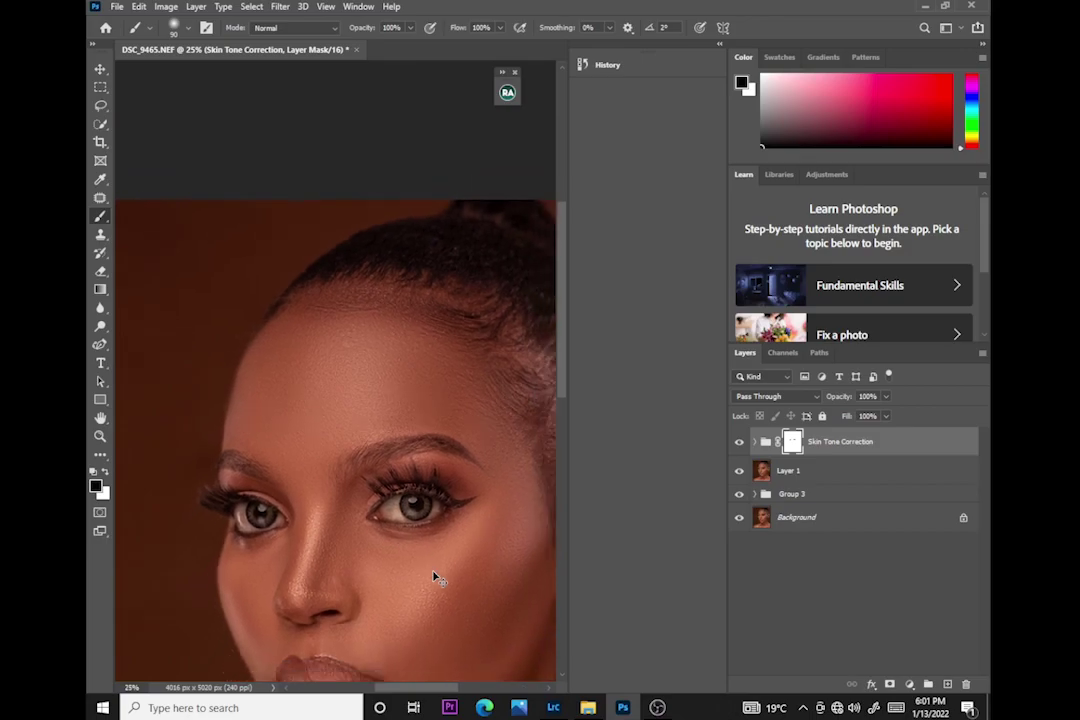
{"action": "scroll", "coordinate": [433, 571], "scroll_direction": "up", "scroll_amount": 2}
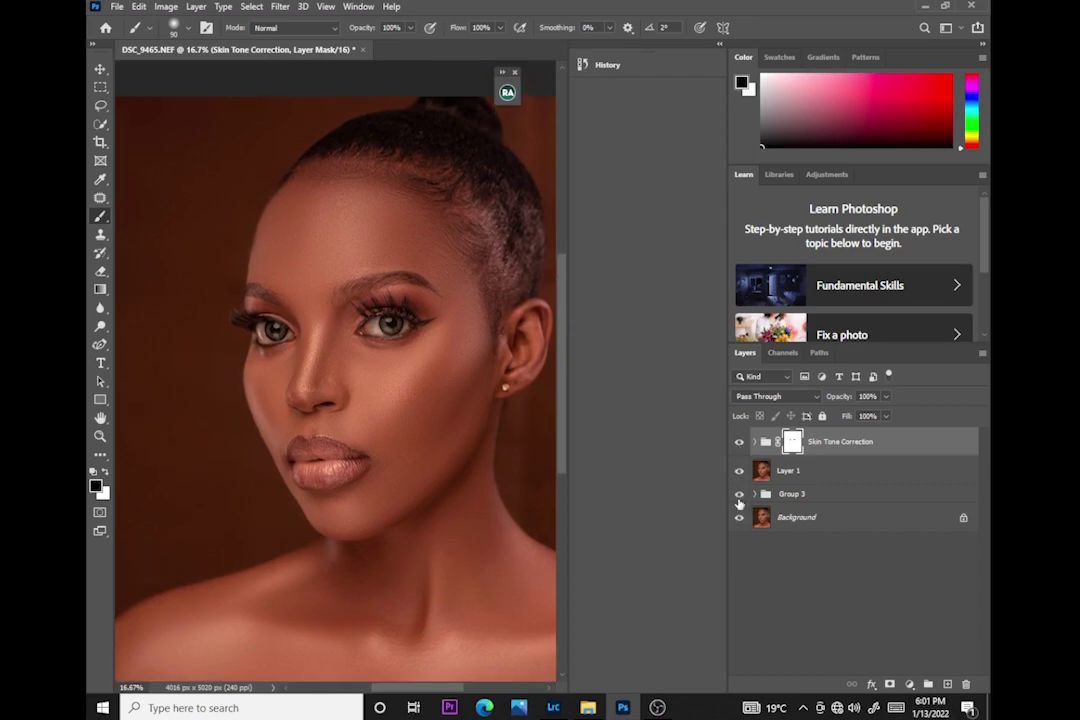
{"action": "scroll", "coordinate": [566, 345], "scroll_direction": "up", "scroll_amount": 2}
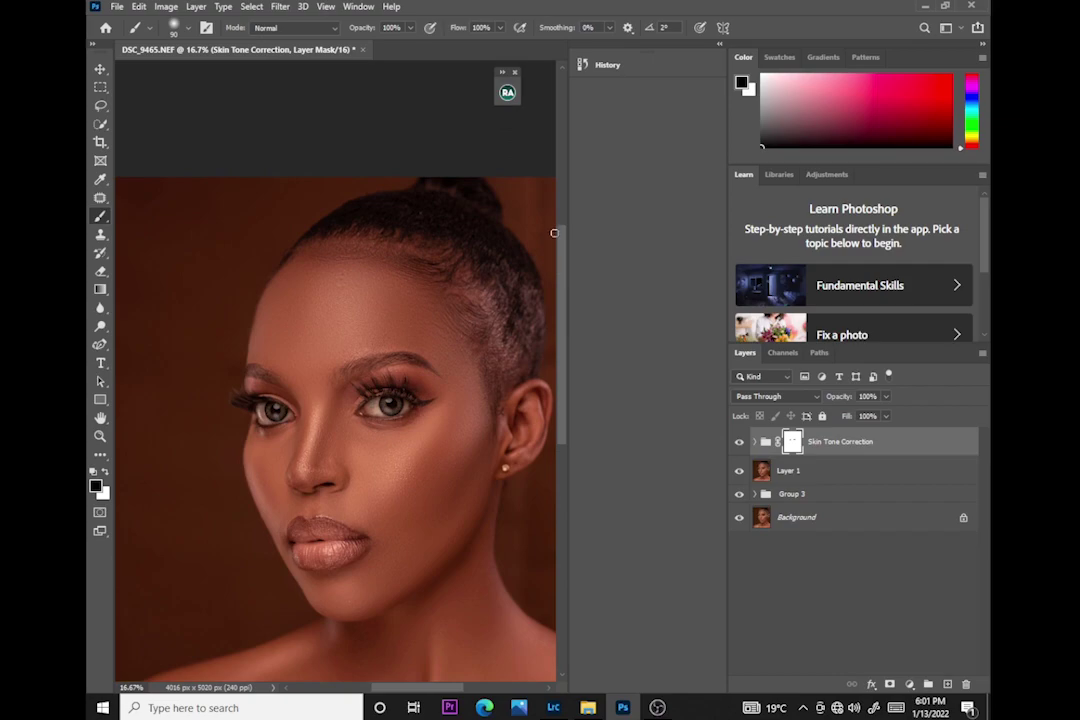
{"action": "key", "text": "bracketright"}
{"action": "key", "text": "bracketright"}
{"action": "key", "text": "bracketright"}
{"action": "key", "text": "bracketright"}
{"action": "key", "text": "bracketright"}
{"action": "key", "text": "bracketright"}
{"action": "key", "text": "bracketright"}
{"action": "key", "text": "bracketright"}
{"action": "key", "text": "bracketright"}
{"action": "key", "text": "ctrl+minus"}
{"action": "key", "text": "ctrl+minus"}
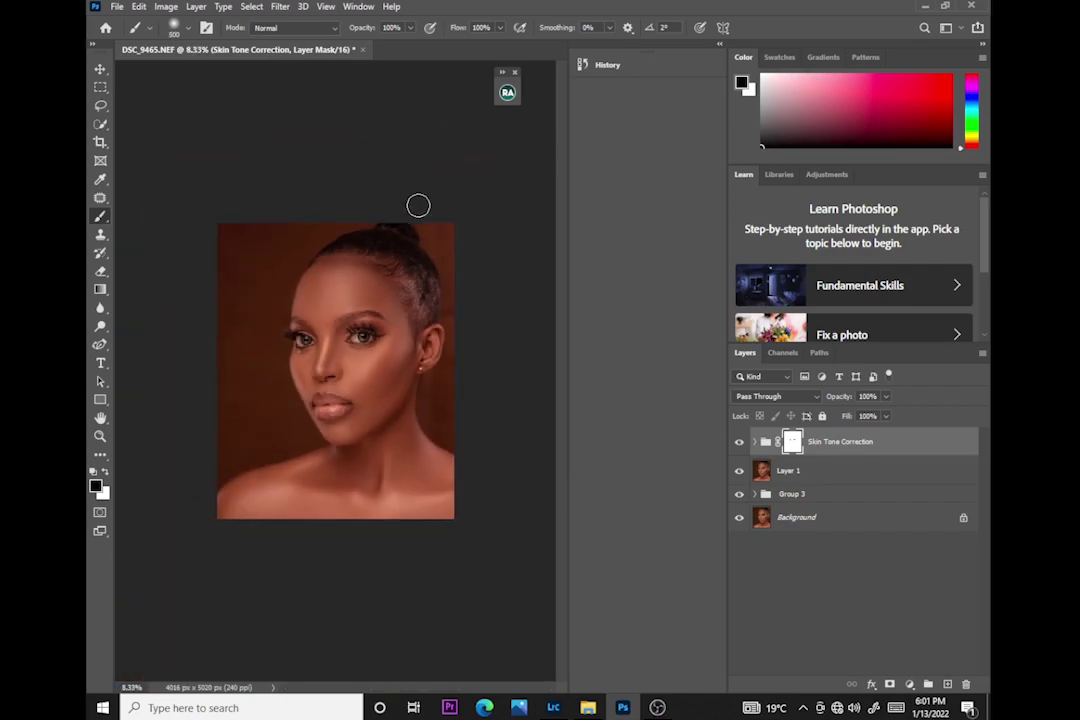
{"action": "mouse_move", "coordinate": [412, 249]}
{"action": "left_mouse_down"}
{"action": "mouse_move", "coordinate": [380, 256]}
{"action": "mouse_move", "coordinate": [405, 256]}
{"action": "mouse_move", "coordinate": [421, 306]}
{"action": "mouse_move", "coordinate": [463, 337]}
{"action": "mouse_move", "coordinate": [425, 276]}
{"action": "mouse_move", "coordinate": [446, 328]}
{"action": "left_mouse_up"}
- Inspect the masked skin tone correction around the face and hairline, both up close and over the whole portrait
{"action": "key", "text": "ctrl+plus"}
{"action": "key", "text": "ctrl+plus"}
{"action": "key", "text": "ctrl+plus"}
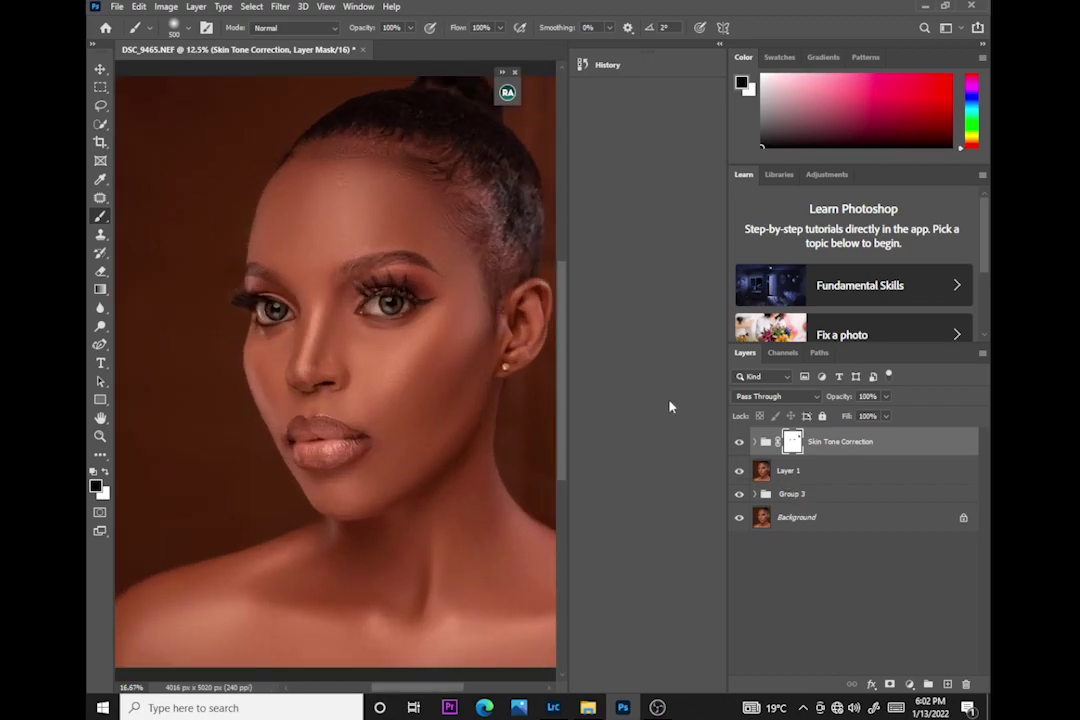
{"action": "scroll", "coordinate": [562, 385], "scroll_direction": "up", "scroll_amount": 3}
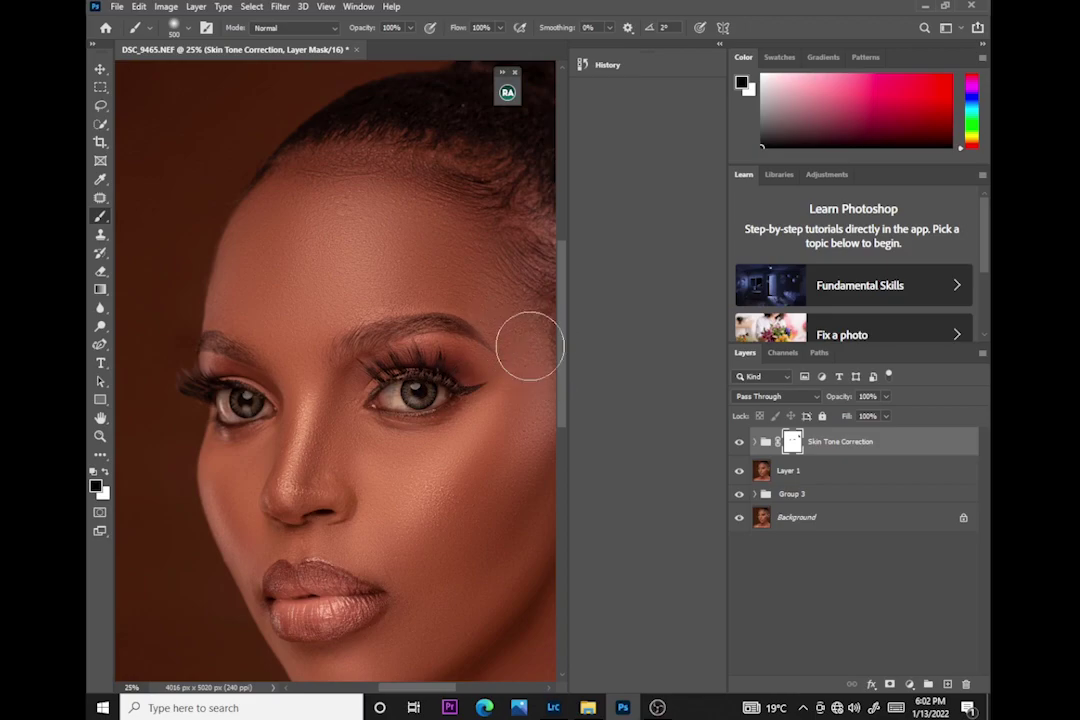
{"action": "scroll", "coordinate": [560, 380], "scroll_direction": "down", "scroll_amount": 1}
{"action": "key", "text": "ctrl+minus"}
{"action": "key", "text": "ctrl+minus"}
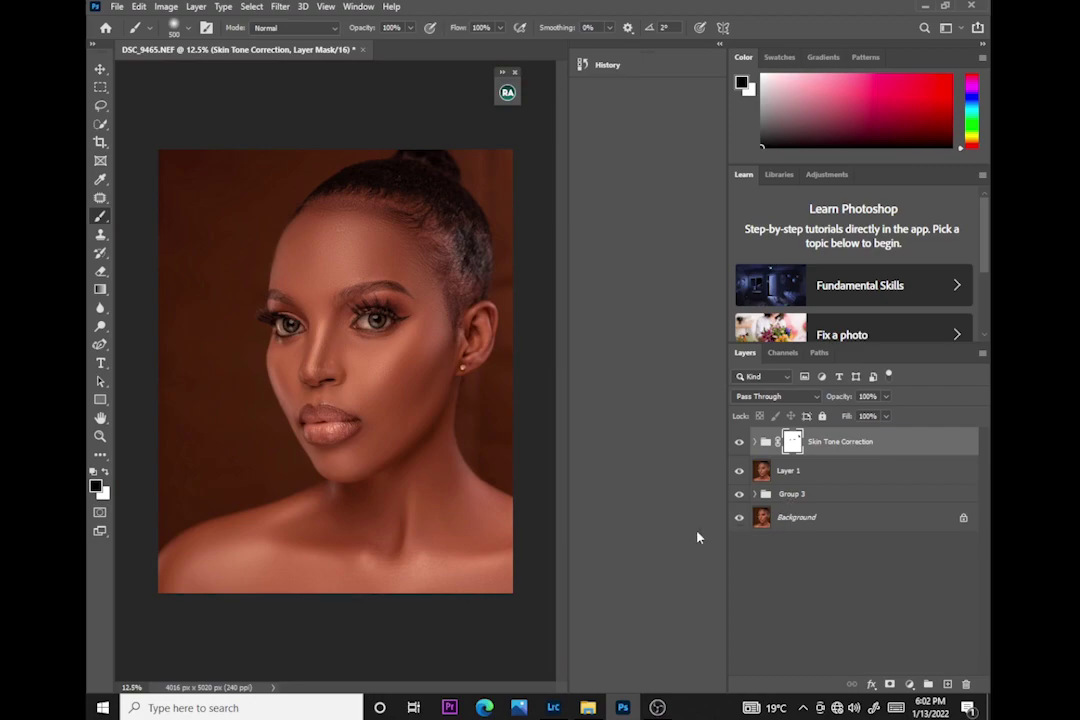
- Run the Magic Eyes action from the BEAUTY RETOUCH extension to add its eye-enhancement layer group
{"action": "left_click", "coordinate": [507, 92]}
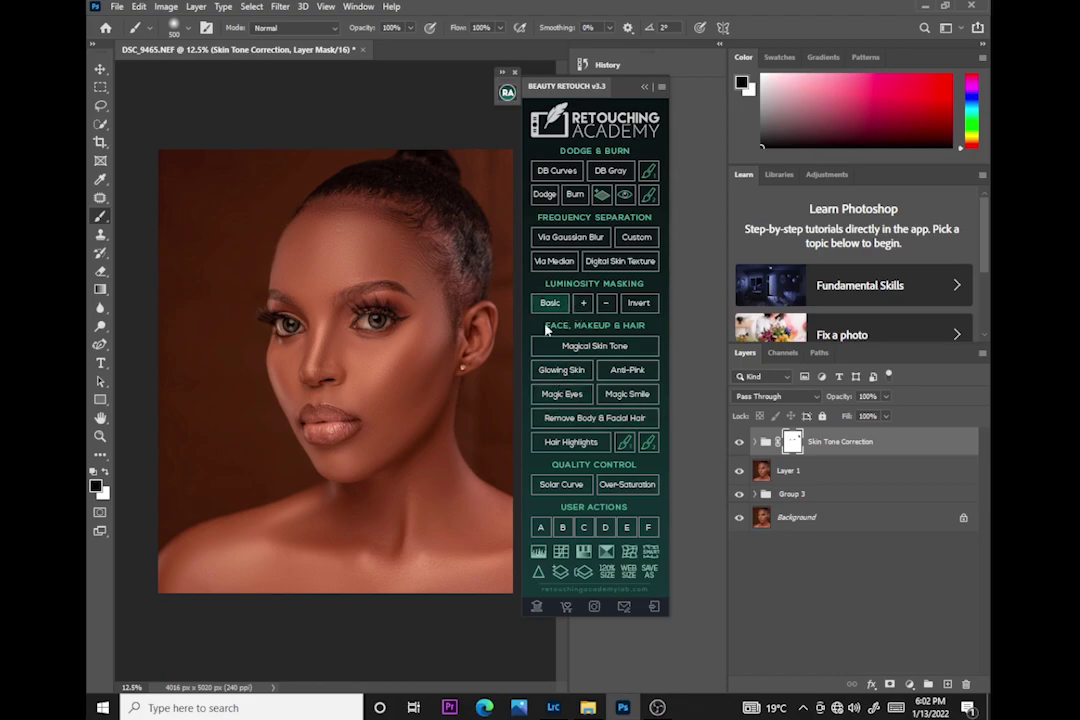
{"action": "left_click", "coordinate": [560, 396]}
{"action": "left_click", "coordinate": [551, 301]}
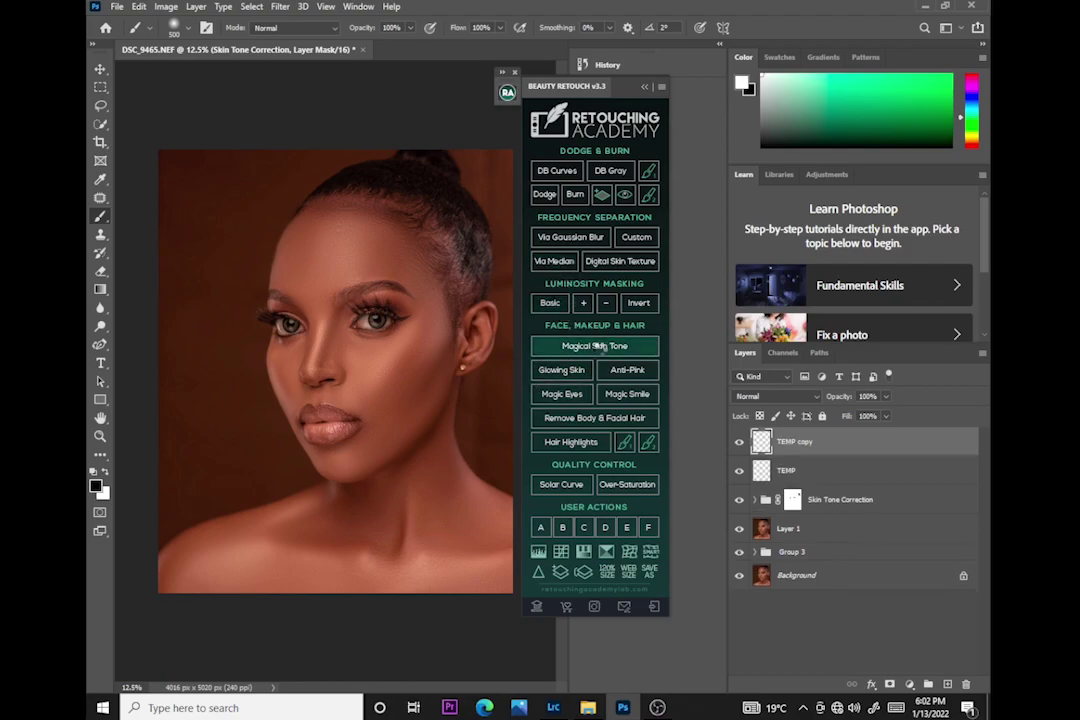
{"action": "left_click", "coordinate": [597, 345]}
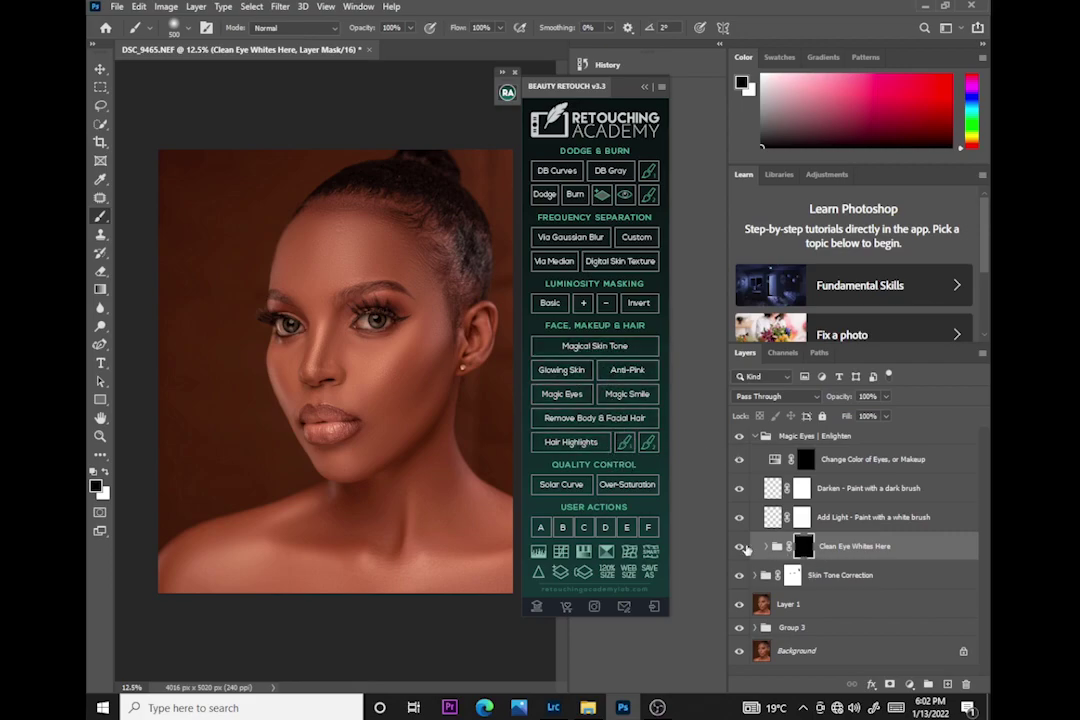
- Clean the white of the nearer eye by painting on the Clean Eye Whites Here mask with a white brush at size 60 and 9% flow
{"action": "key", "text": "ctrl+plus"}
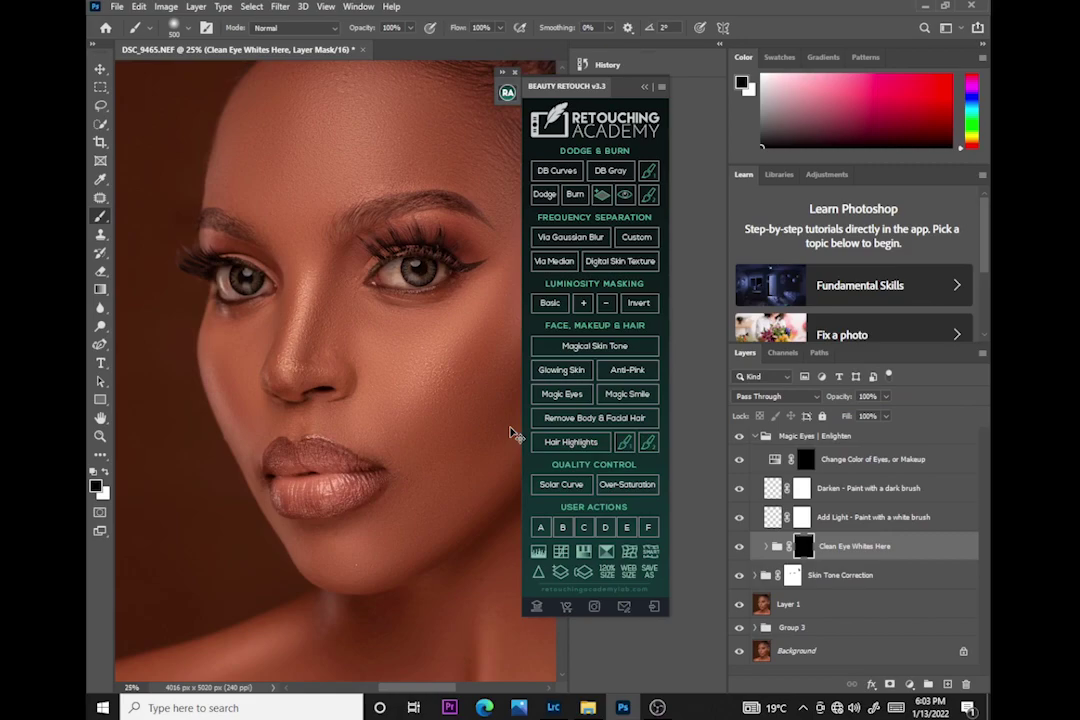
{"action": "key", "text": "ctrl+plus"}
{"action": "key", "text": "bracketleft"}
{"action": "key", "text": "bracketleft"}
{"action": "key", "text": "bracketleft"}
{"action": "key", "text": "bracketleft"}
{"action": "key", "text": "bracketleft"}
{"action": "key", "text": "bracketleft"}
{"action": "key", "text": "bracketleft"}
{"action": "key", "text": "bracketleft"}
{"action": "key", "text": "bracketleft"}
{"action": "key", "text": "bracketleft"}
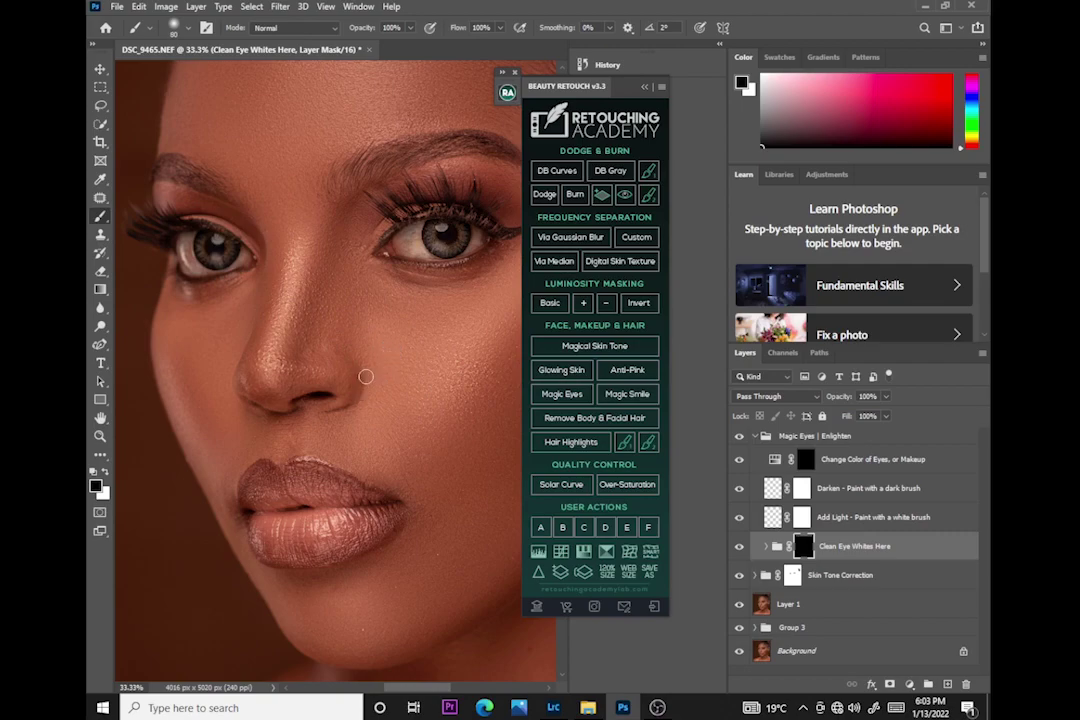
{"action": "key", "text": "x"}
{"action": "left_click", "coordinate": [500, 28]}
{"action": "left_click_drag", "start_coordinate": [504, 46], "coordinate": [451, 48]}
{"action": "left_click", "coordinate": [645, 89]}
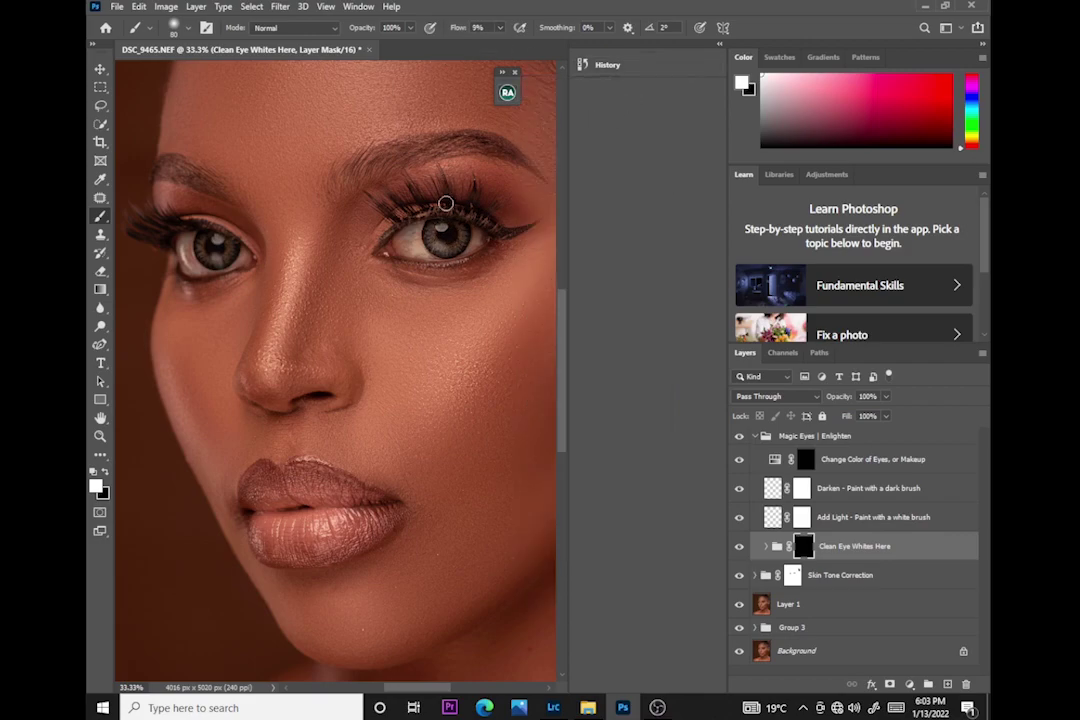
{"action": "key", "text": "ctrl+plus"}
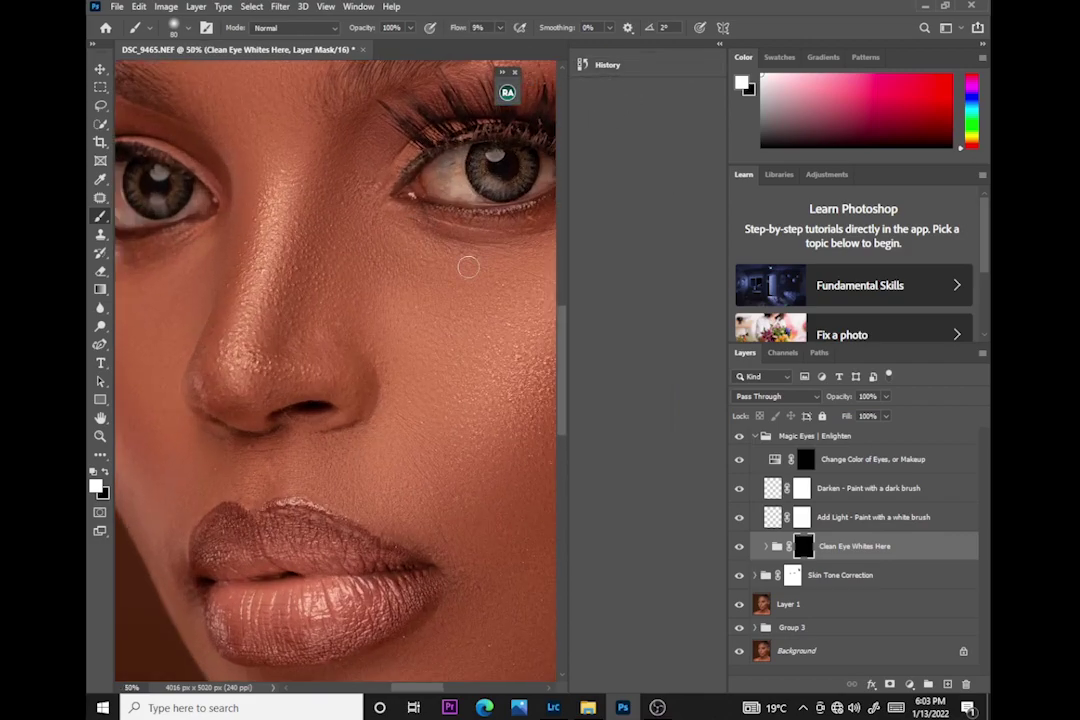
{"action": "left_click_drag", "start_coordinate": [566, 338], "coordinate": [559, 313]}
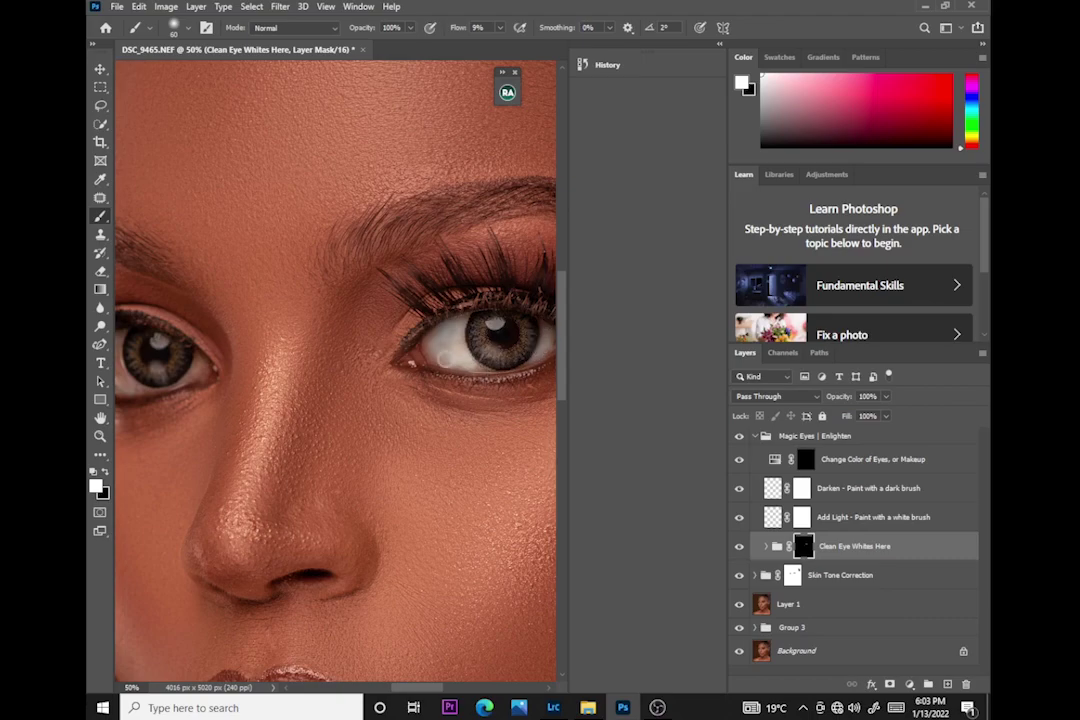
{"action": "left_click_drag", "start_coordinate": [492, 375], "coordinate": [446, 398]}
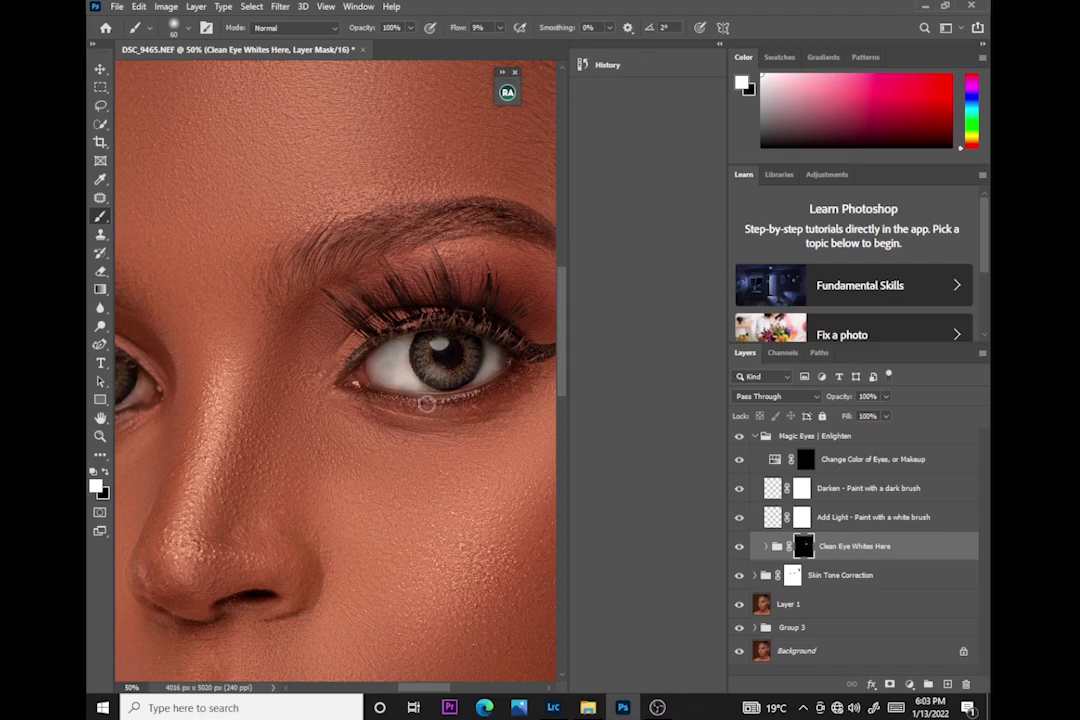
- Clean the white of the farther eye on the same mask with the white brush at size 60 and 9% flow
{"action": "left_click_drag", "start_coordinate": [357, 586], "coordinate": [598, 593]}
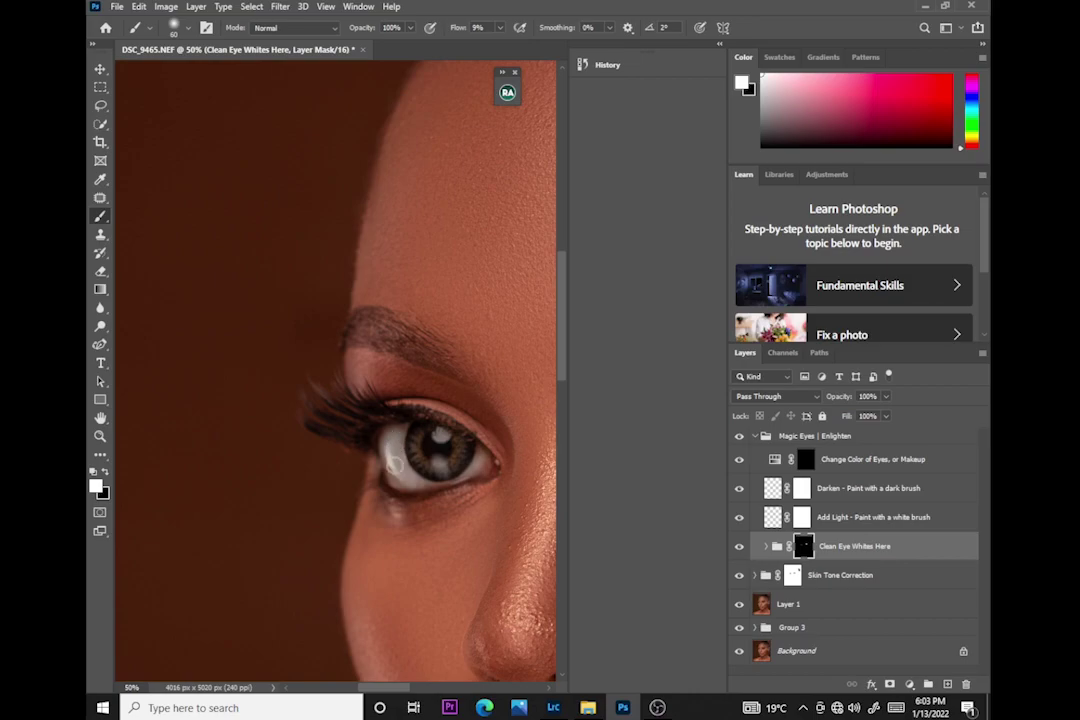
{"action": "scroll", "coordinate": [395, 470], "scroll_direction": "down", "scroll_amount": 4}
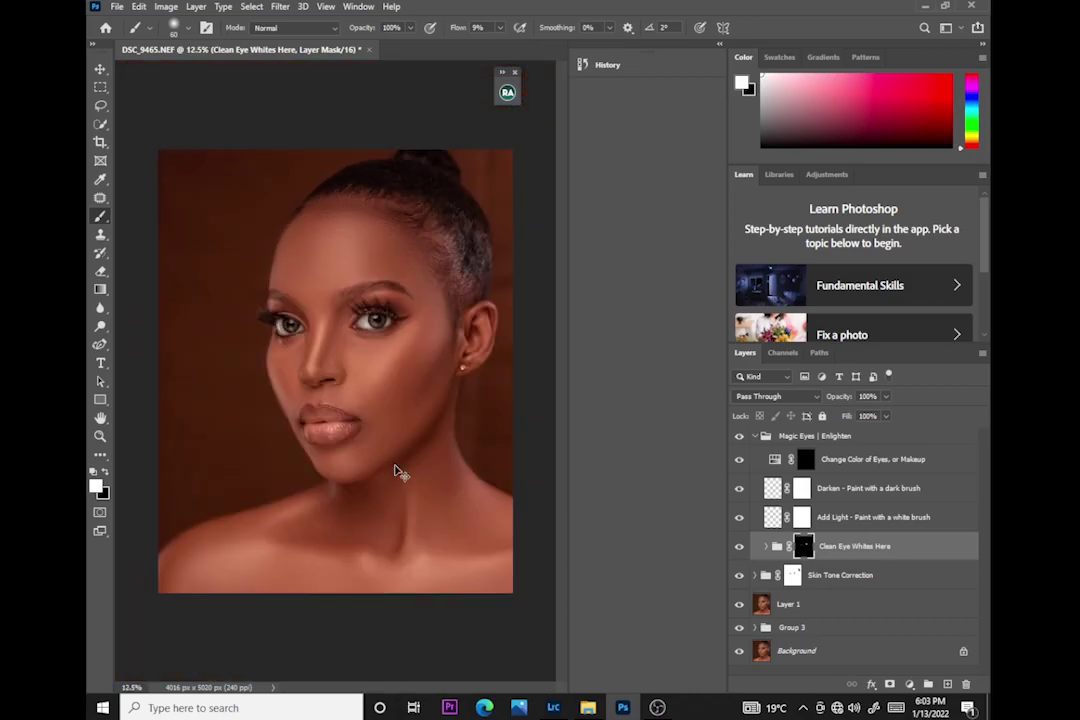
{"action": "scroll", "coordinate": [398, 472], "scroll_direction": "up", "scroll_amount": 3}
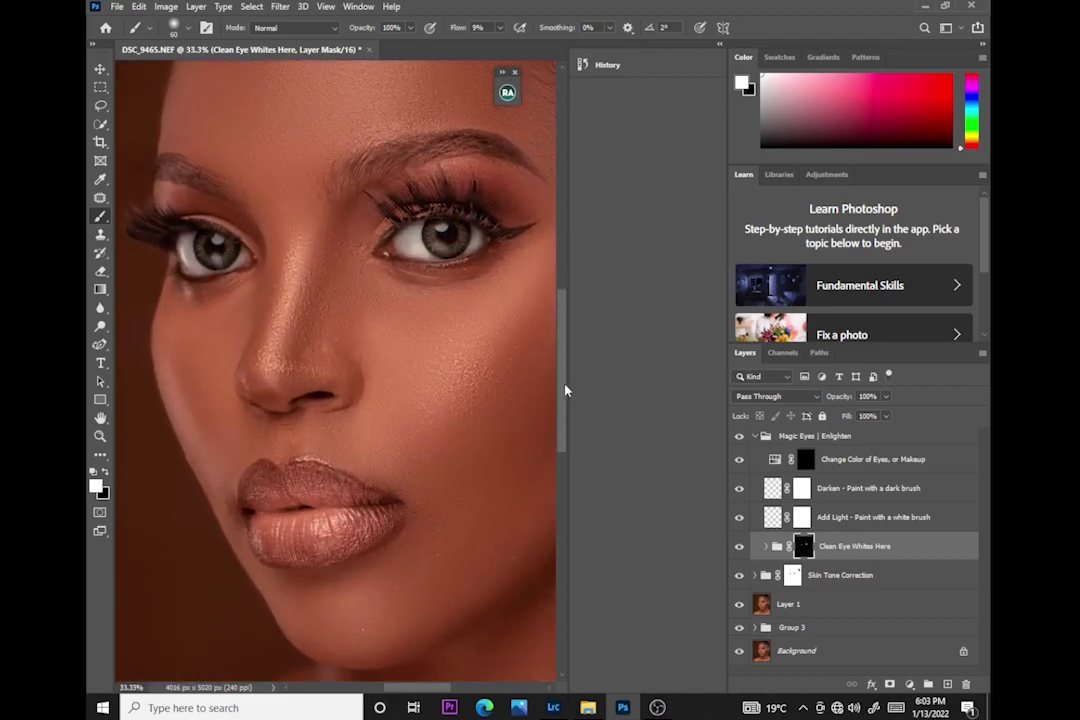
- Paint both irises on the Change Color of Eyes, or Makeup mask with a white brush at size 40 and 1% flow
{"action": "scroll", "coordinate": [567, 388], "scroll_direction": "up", "scroll_amount": 3}
{"action": "left_click", "coordinate": [772, 456]}
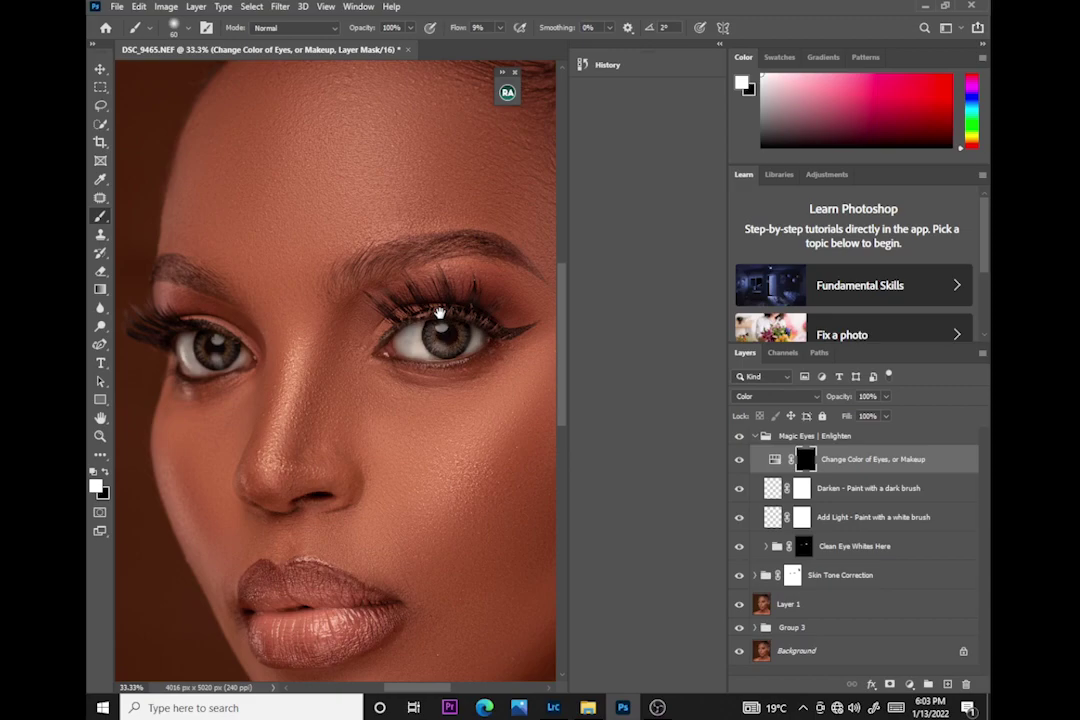
{"action": "key", "text": "ctrl+plus"}
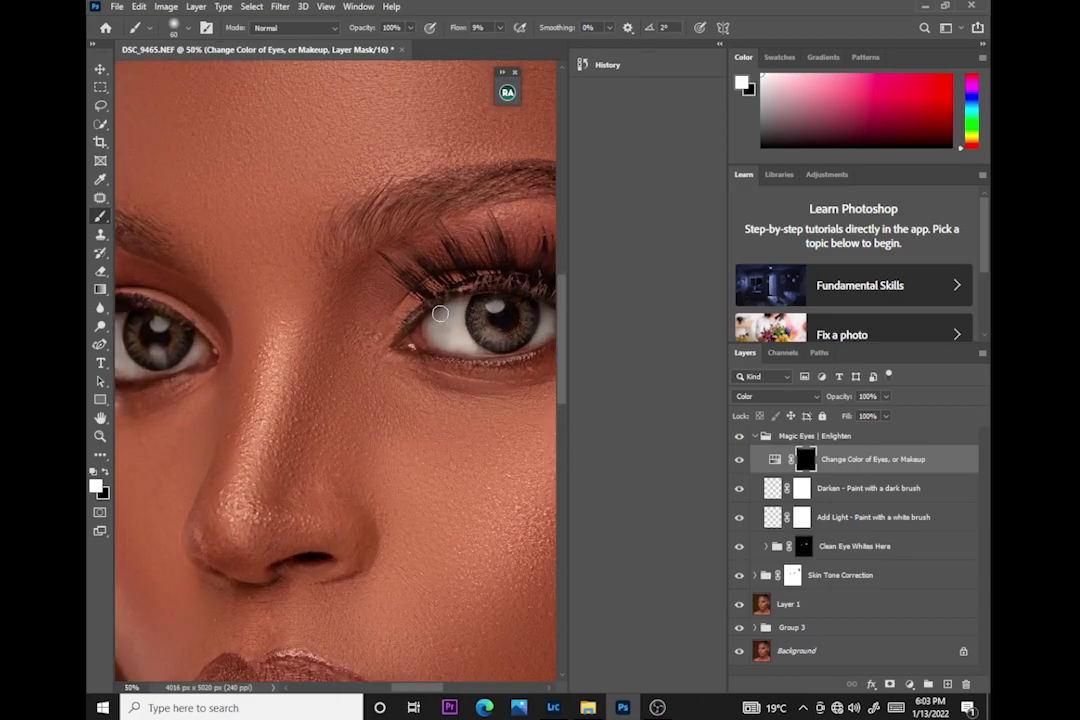
{"action": "scroll", "coordinate": [399, 444], "scroll_direction": "right", "scroll_amount": 3}
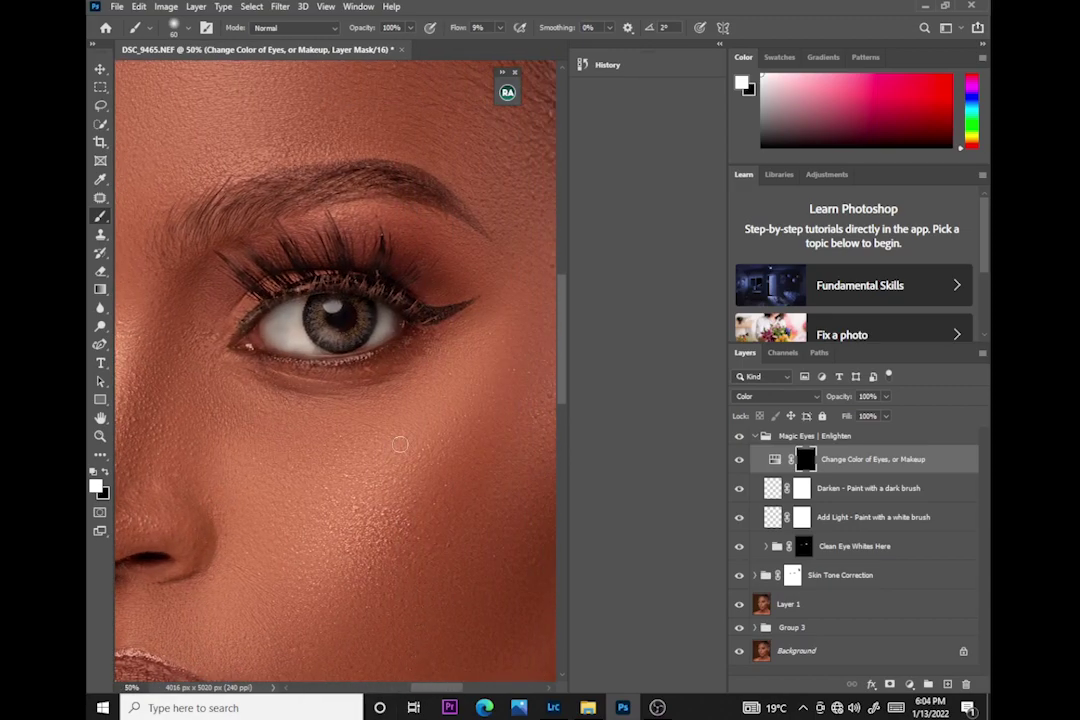
{"action": "left_click", "coordinate": [499, 27]}
{"action": "left_click_drag", "start_coordinate": [497, 47], "coordinate": [419, 44]}
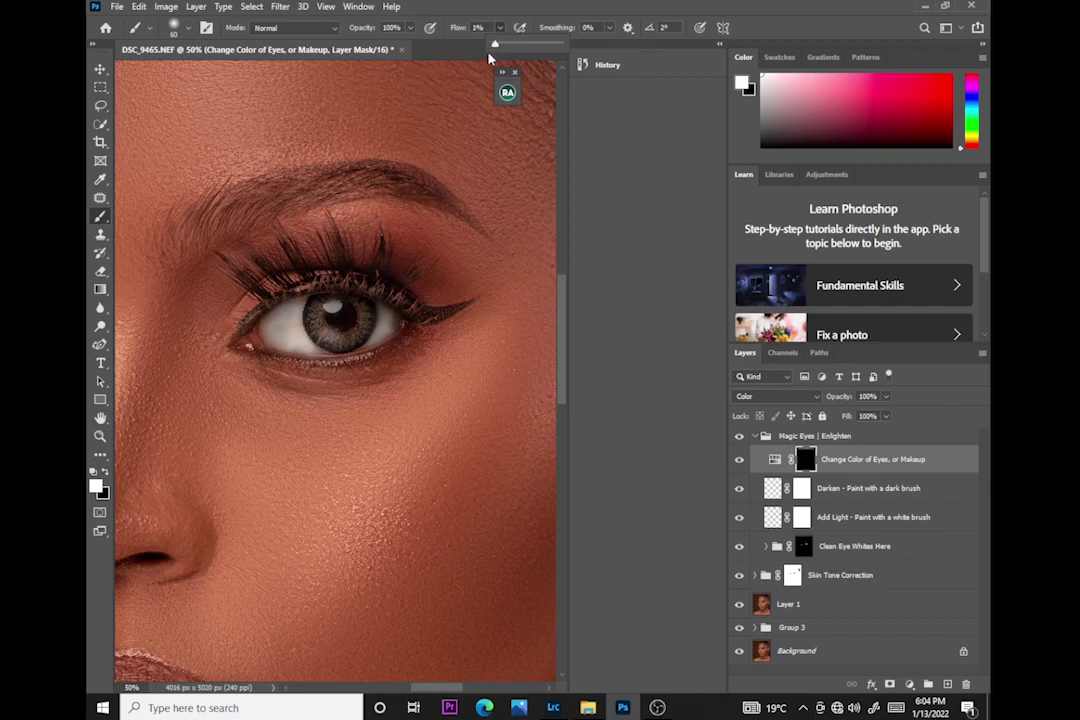
{"action": "key", "text": "bracketleft"}
{"action": "key", "text": "bracketleft"}
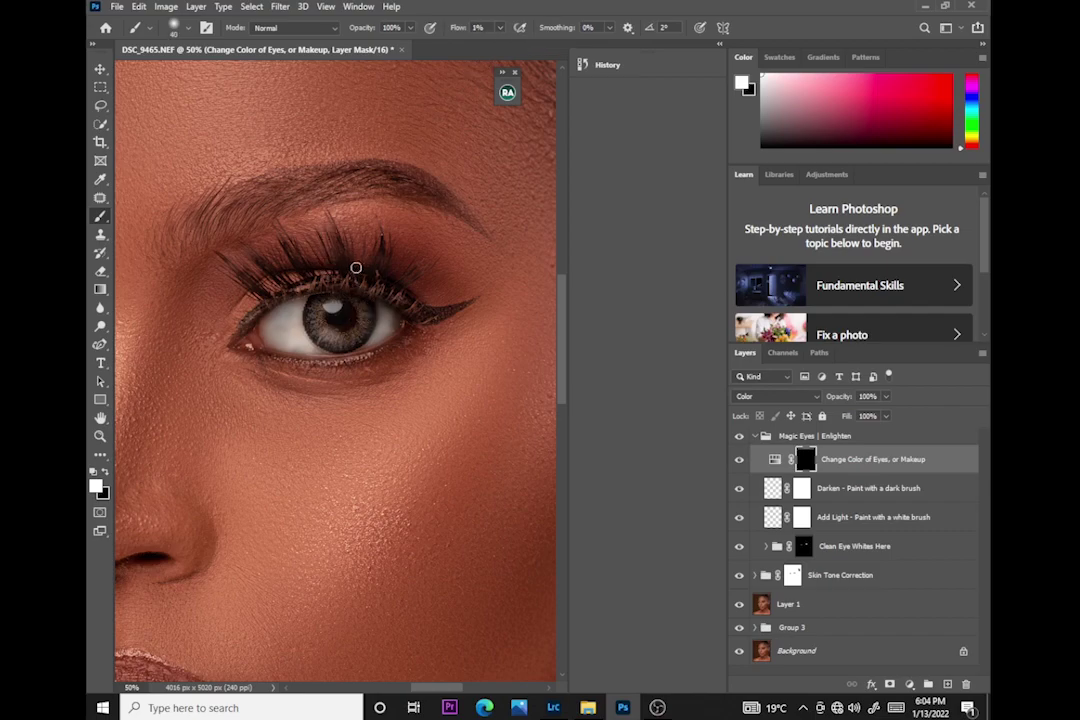
{"action": "mouse_move", "coordinate": [342, 343]}
{"action": "left_mouse_down"}
{"action": "mouse_move", "coordinate": [321, 309]}
{"action": "mouse_move", "coordinate": [318, 327]}
{"action": "mouse_move", "coordinate": [313, 316]}
{"action": "mouse_move", "coordinate": [333, 347]}
{"action": "mouse_move", "coordinate": [365, 313]}
{"action": "mouse_move", "coordinate": [346, 343]}
{"action": "mouse_move", "coordinate": [319, 335]}
{"action": "mouse_move", "coordinate": [313, 304]}
{"action": "mouse_move", "coordinate": [326, 343]}
{"action": "mouse_move", "coordinate": [361, 333]}
{"action": "mouse_move", "coordinate": [357, 298]}
{"action": "mouse_move", "coordinate": [352, 341]}
{"action": "mouse_move", "coordinate": [319, 334]}
{"action": "mouse_move", "coordinate": [311, 306]}
{"action": "mouse_move", "coordinate": [346, 340]}
{"action": "mouse_move", "coordinate": [365, 304]}
{"action": "mouse_move", "coordinate": [348, 343]}
{"action": "mouse_move", "coordinate": [318, 322]}
{"action": "mouse_move", "coordinate": [321, 335]}
{"action": "mouse_move", "coordinate": [356, 337]}
{"action": "left_mouse_up"}
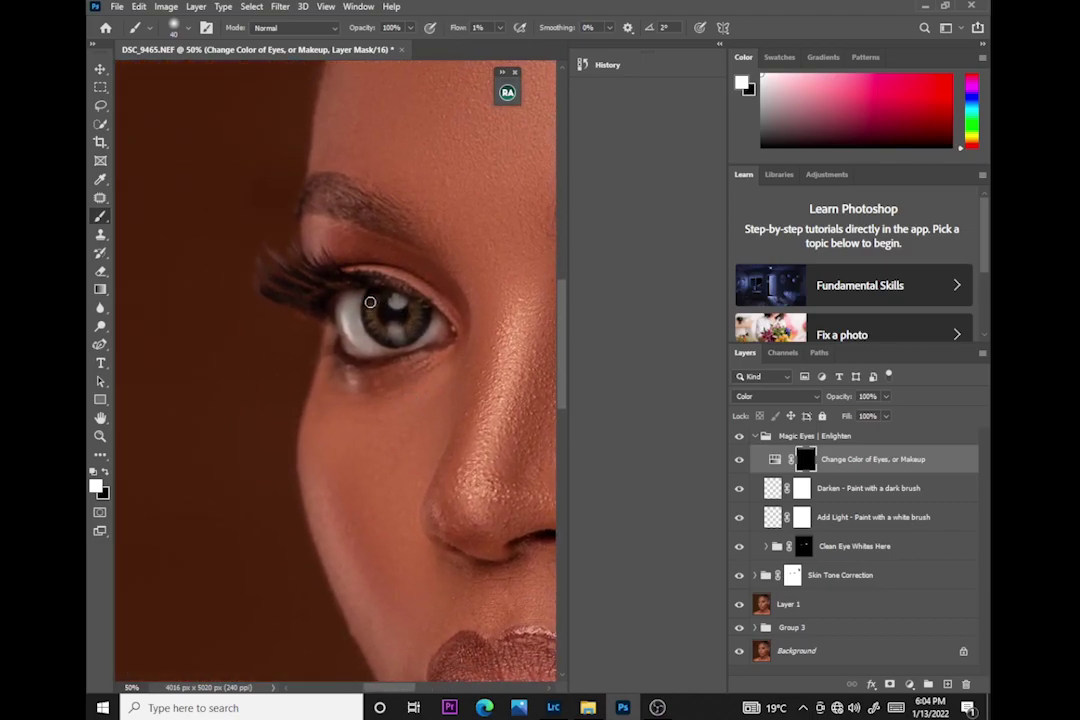
{"action": "mouse_move", "coordinate": [370, 302]}
{"action": "left_mouse_down"}
{"action": "mouse_move", "coordinate": [384, 341]}
{"action": "mouse_move", "coordinate": [407, 338]}
{"action": "mouse_move", "coordinate": [420, 312]}
{"action": "mouse_move", "coordinate": [414, 331]}
{"action": "mouse_move", "coordinate": [396, 337]}
{"action": "mouse_move", "coordinate": [414, 295]}
{"action": "left_mouse_up"}
{"action": "scroll", "coordinate": [388, 272], "scroll_direction": "down", "scroll_amount": 3}
{"action": "scroll", "coordinate": [381, 265], "scroll_direction": "down", "scroll_amount": 1}
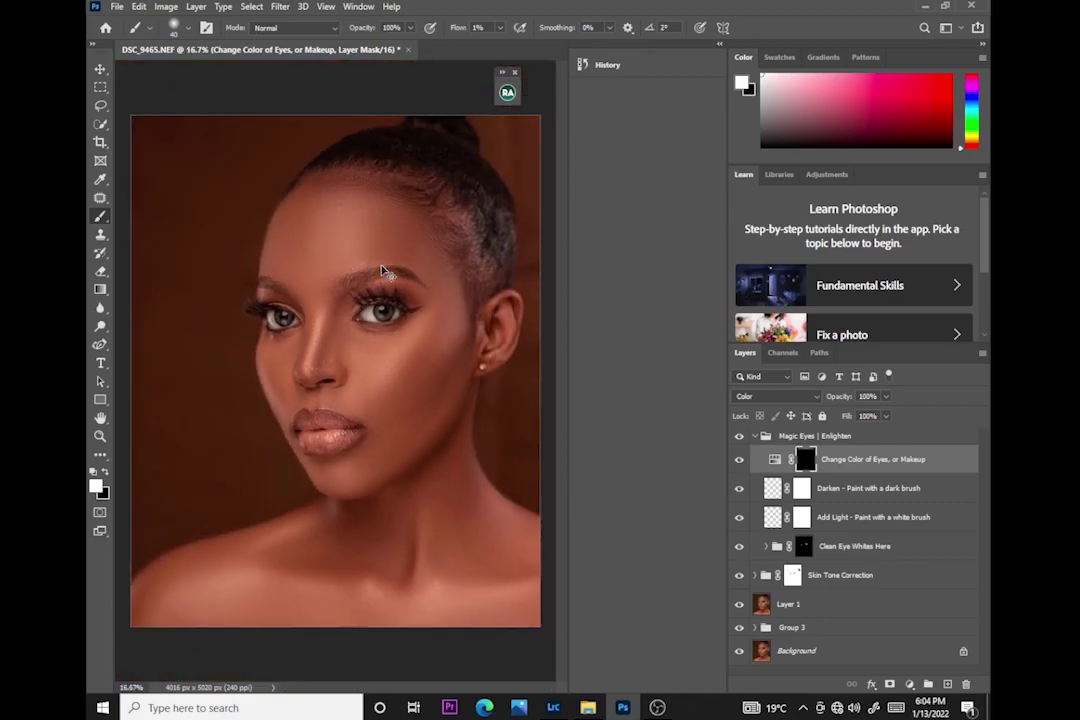
- Collapse the Magic Eyes | Enlighten group and add a Photo Filter adjustment above it using Cooling Filter (82)
{"action": "left_click", "coordinate": [754, 436]}
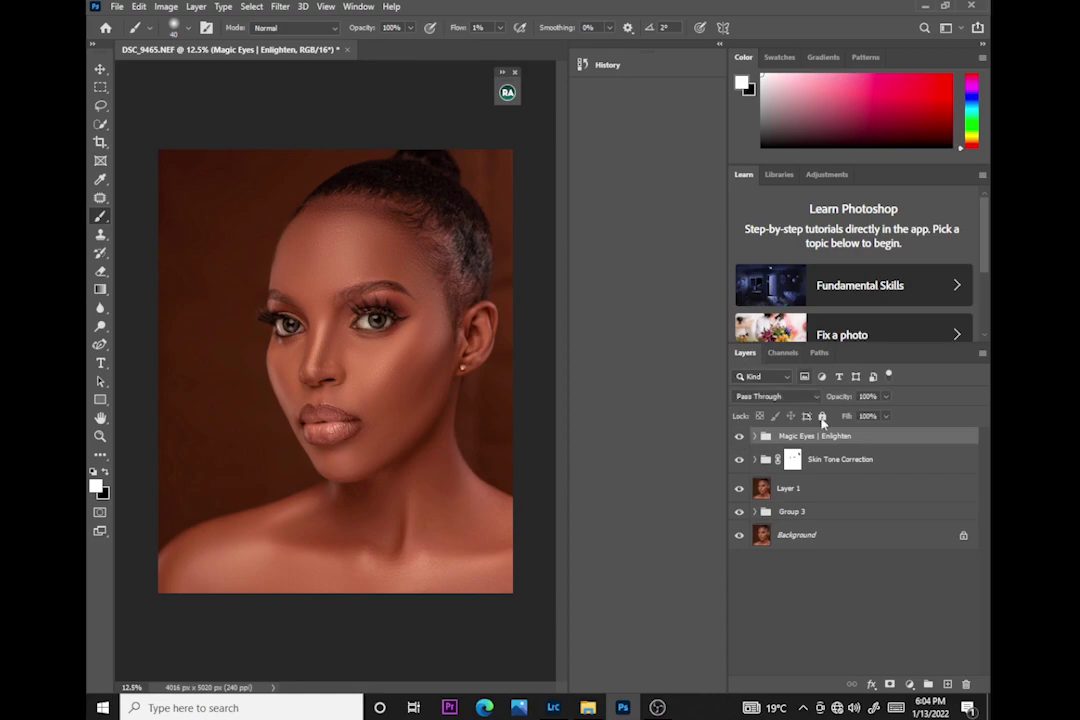
{"action": "right_click", "coordinate": [798, 535]}
{"action": "left_click", "coordinate": [790, 511]}
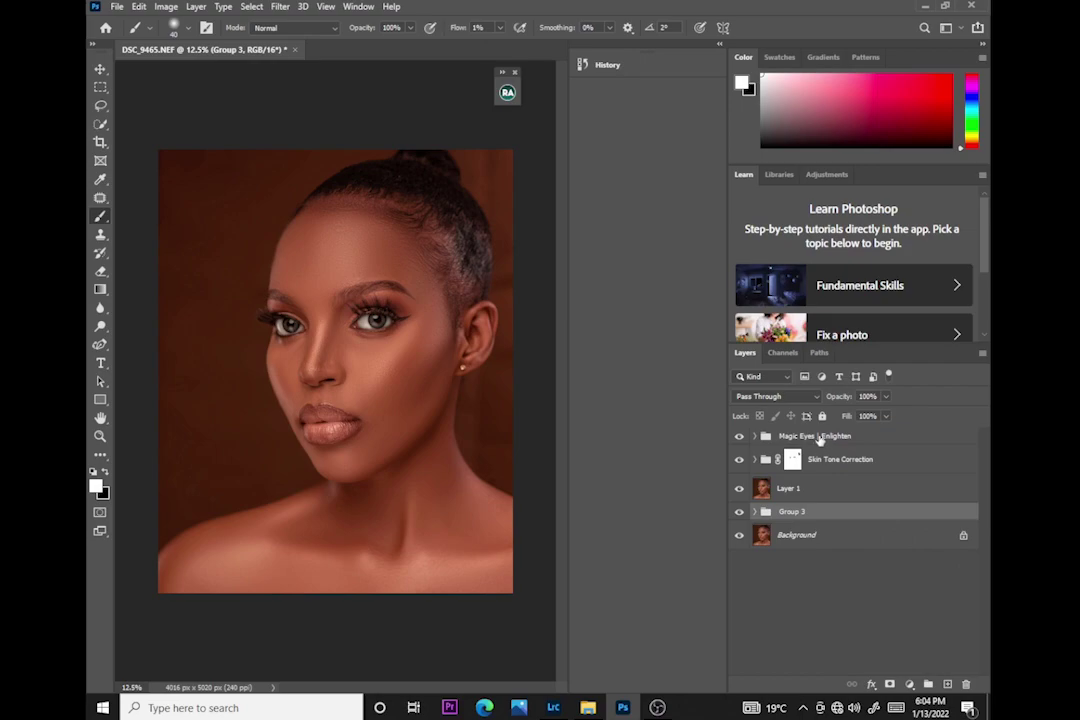
{"action": "left_click", "coordinate": [815, 436]}
{"action": "left_click", "coordinate": [909, 684]}
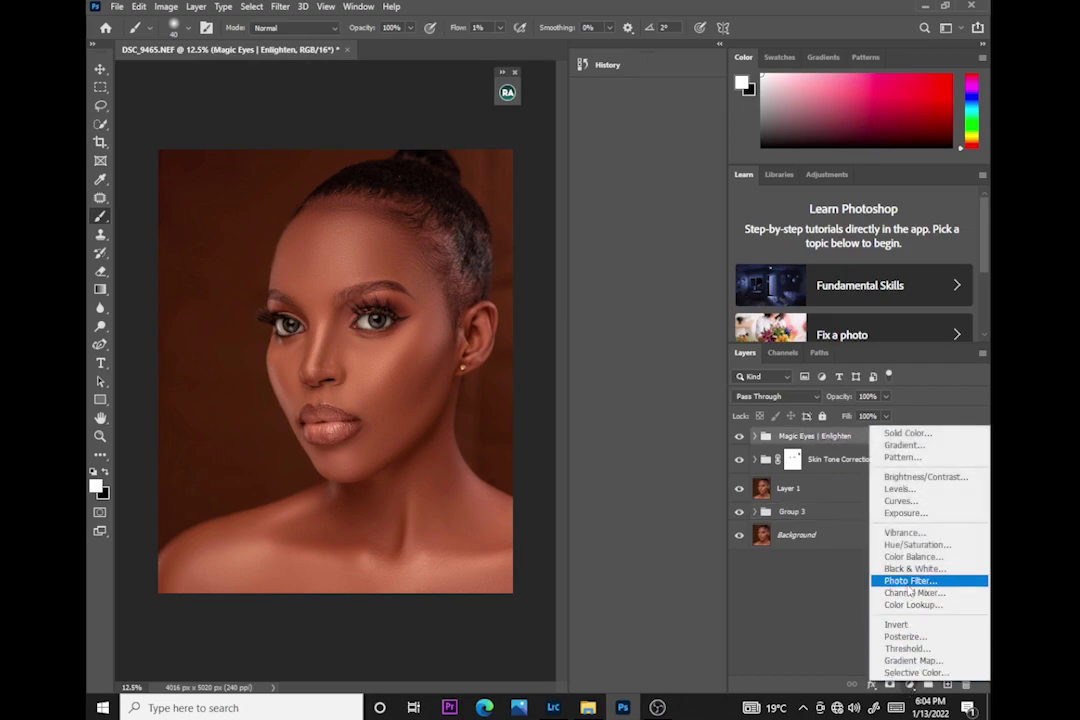
{"action": "left_click", "coordinate": [970, 581]}
{"action": "left_click", "coordinate": [637, 196]}
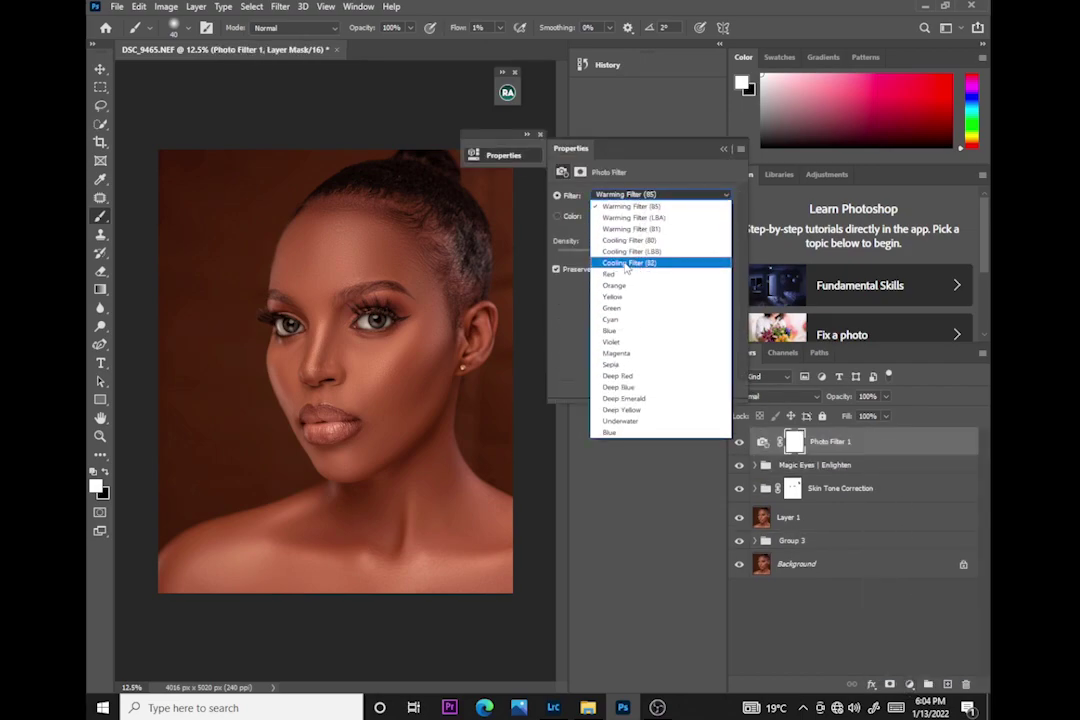
{"action": "left_click", "coordinate": [620, 268]}
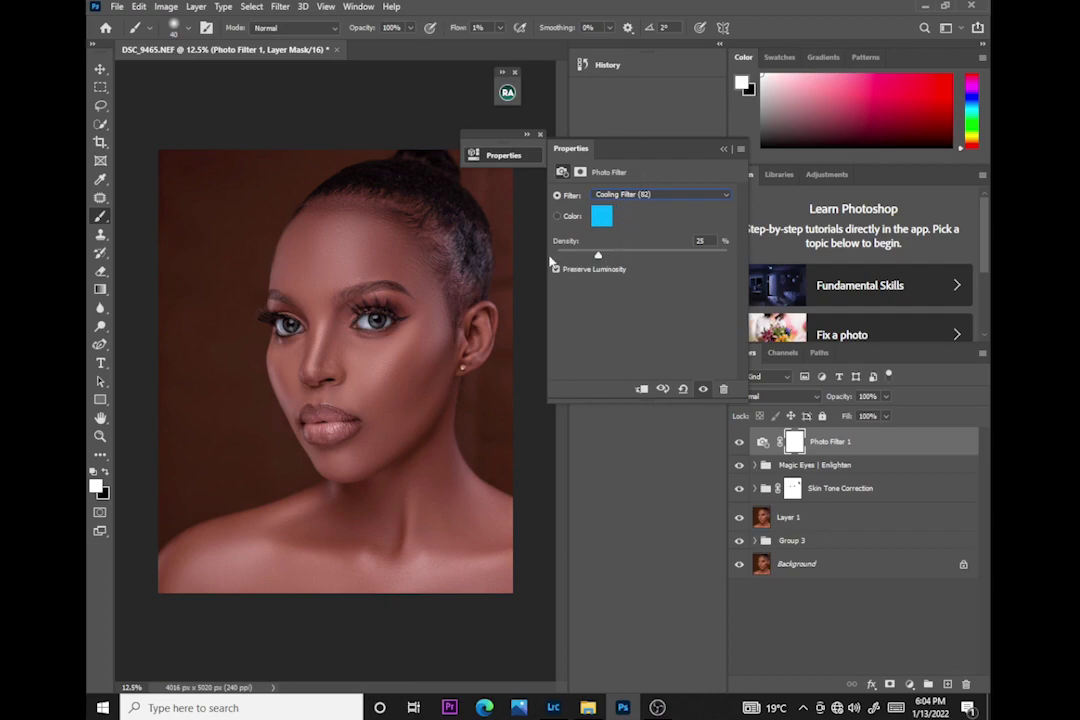
- Set the cooling photo filter's density to 11% and check its effect over the whole portrait
{"action": "key", "text": "ctrl+plus"}
{"action": "key", "text": "ctrl+plus"}
{"action": "key", "text": "ctrl+plus"}
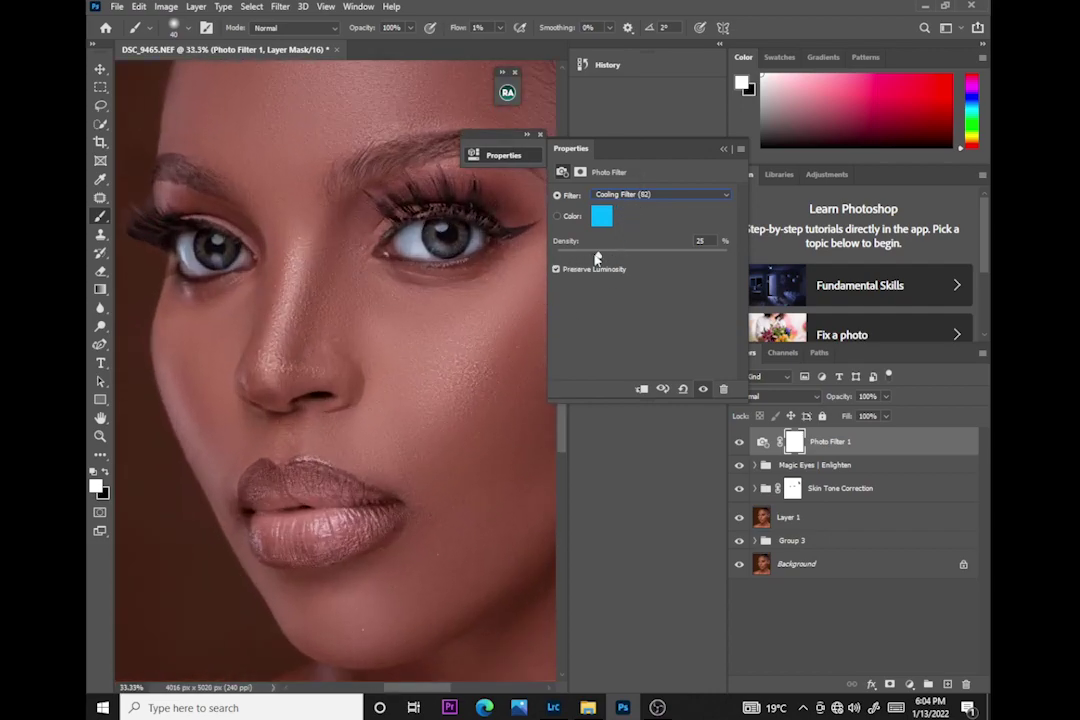
{"action": "left_click_drag", "start_coordinate": [596, 258], "coordinate": [588, 258]}
{"action": "key", "text": "ctrl+minus"}
{"action": "key", "text": "ctrl+minus"}
{"action": "key", "text": "ctrl+minus"}
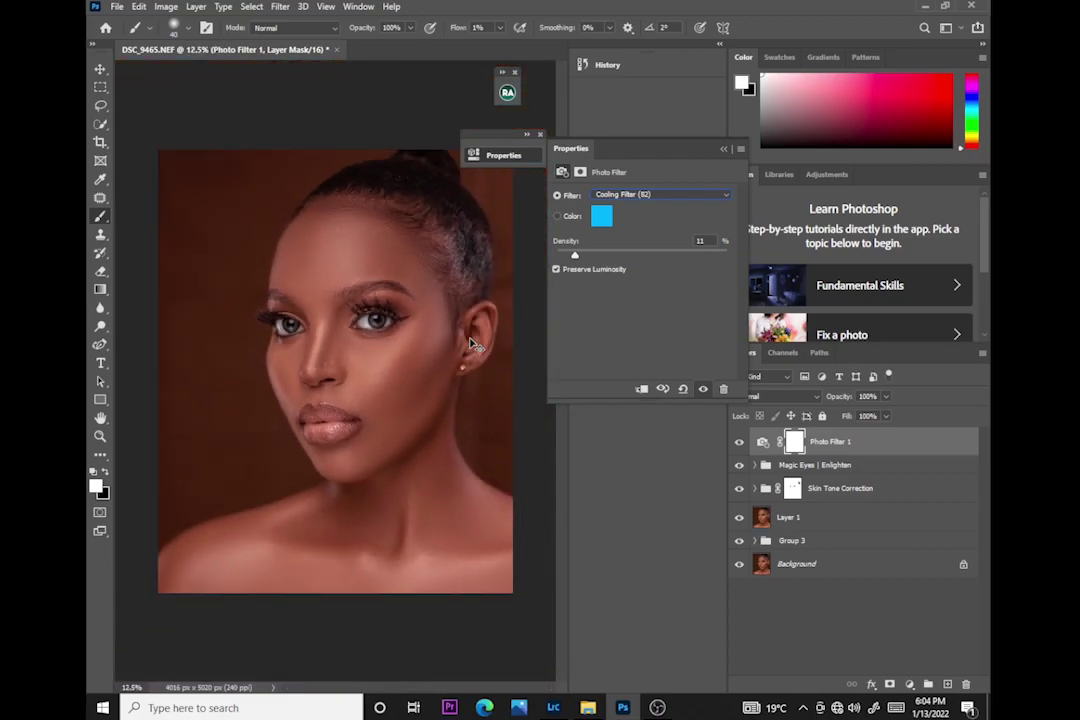
{"action": "key", "text": "ctrl+minus"}
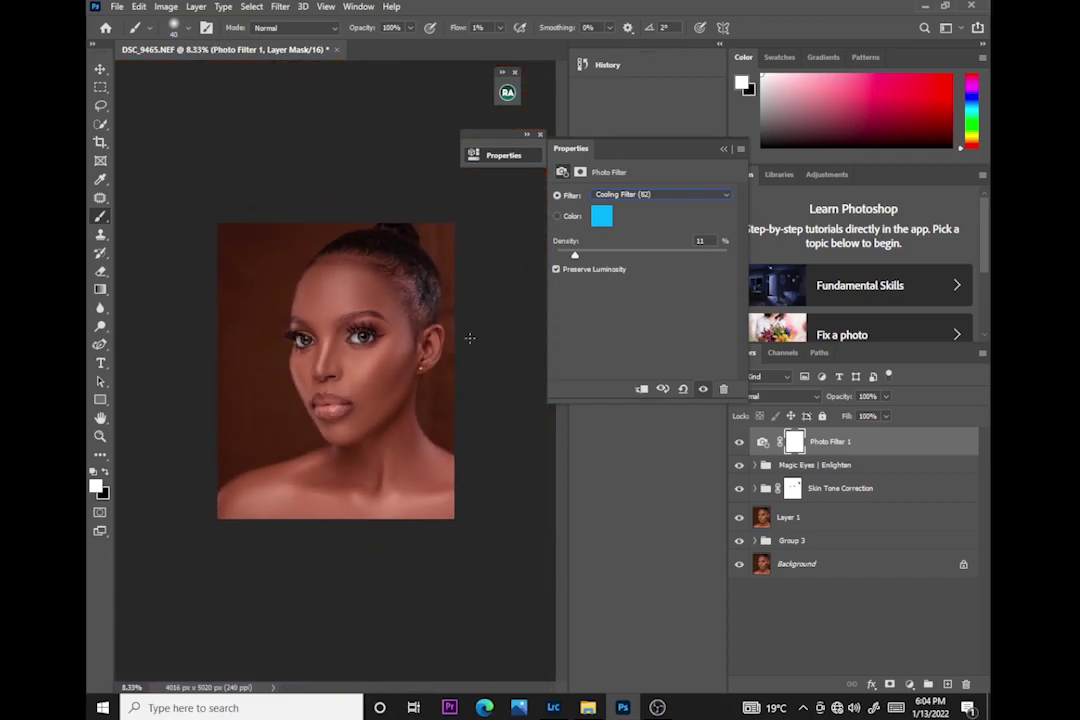
- Collapse the adjustment's properties and group all layers above the Background, from the photo filter down to Group 3
{"action": "left_click", "coordinate": [723, 150]}
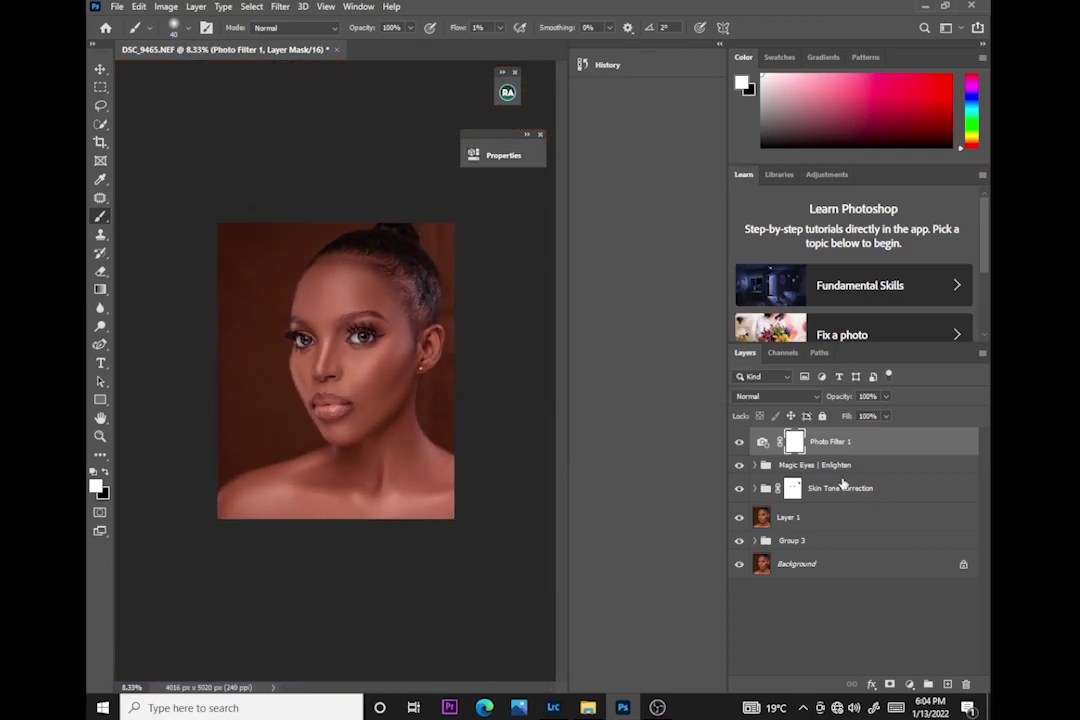
{"action": "left_click", "coordinate": [797, 542], "text": "shift"}
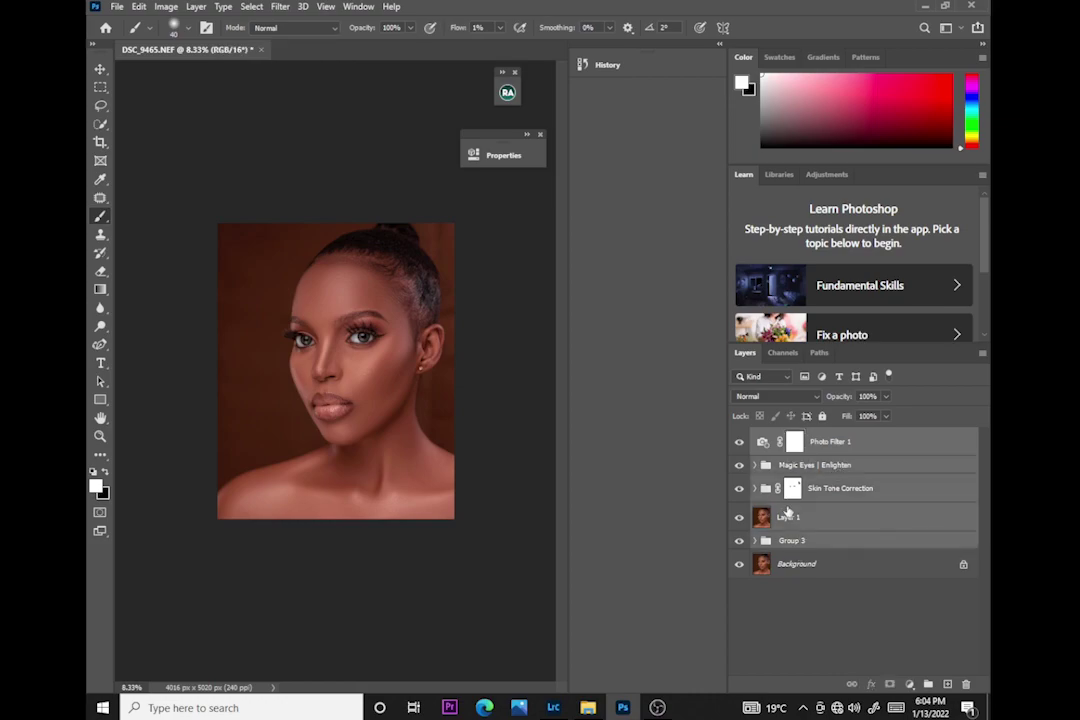
{"action": "key", "text": "ctrl+g"}
- Compare the whole portrait before and after retouching by toggling the visibility of the new group at several magnifications
{"action": "left_click", "coordinate": [739, 437]}
{"action": "left_click", "coordinate": [739, 437]}
{"action": "left_click", "coordinate": [739, 437]}
{"action": "key", "text": "ctrl+plus"}
{"action": "key", "text": "ctrl+plus"}
{"action": "key", "text": "ctrl+plus"}
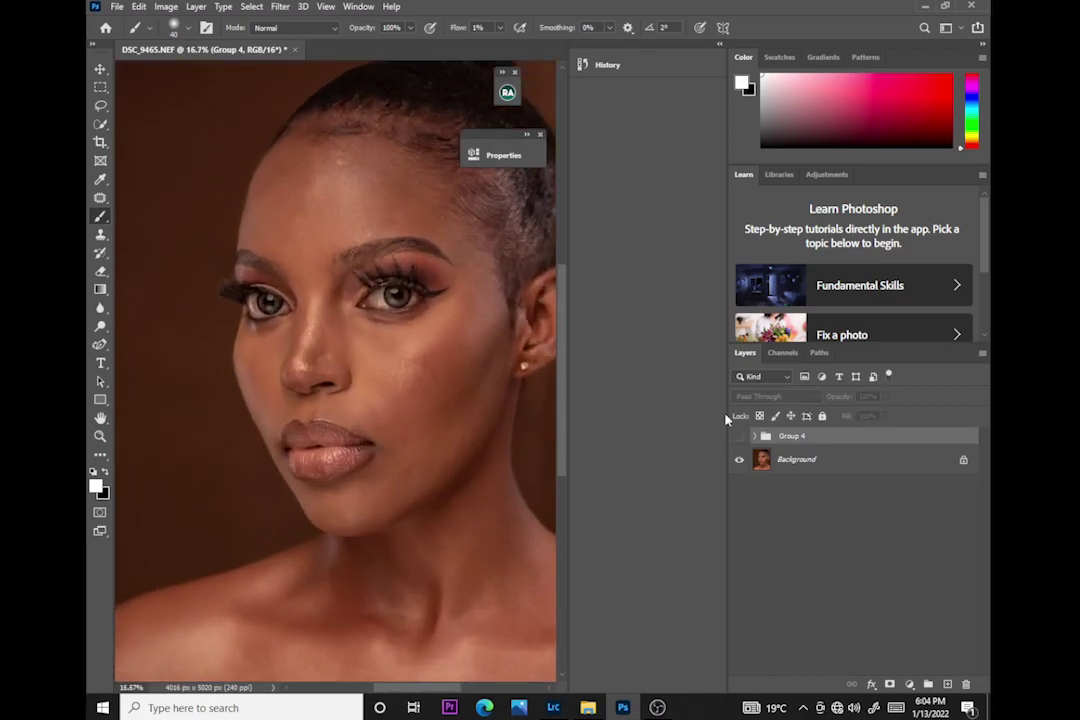
{"action": "key", "text": "ctrl+minus"}
{"action": "key", "text": "ctrl+minus"}
{"action": "key", "text": "ctrl+minus"}
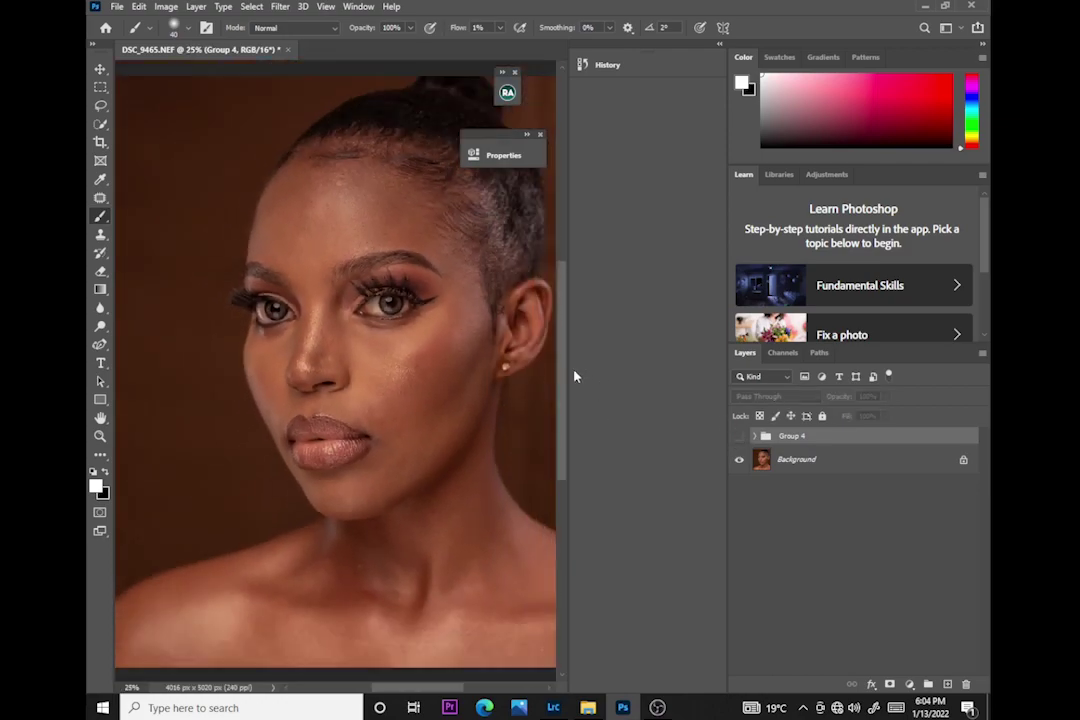
{"action": "left_click", "coordinate": [739, 437]}
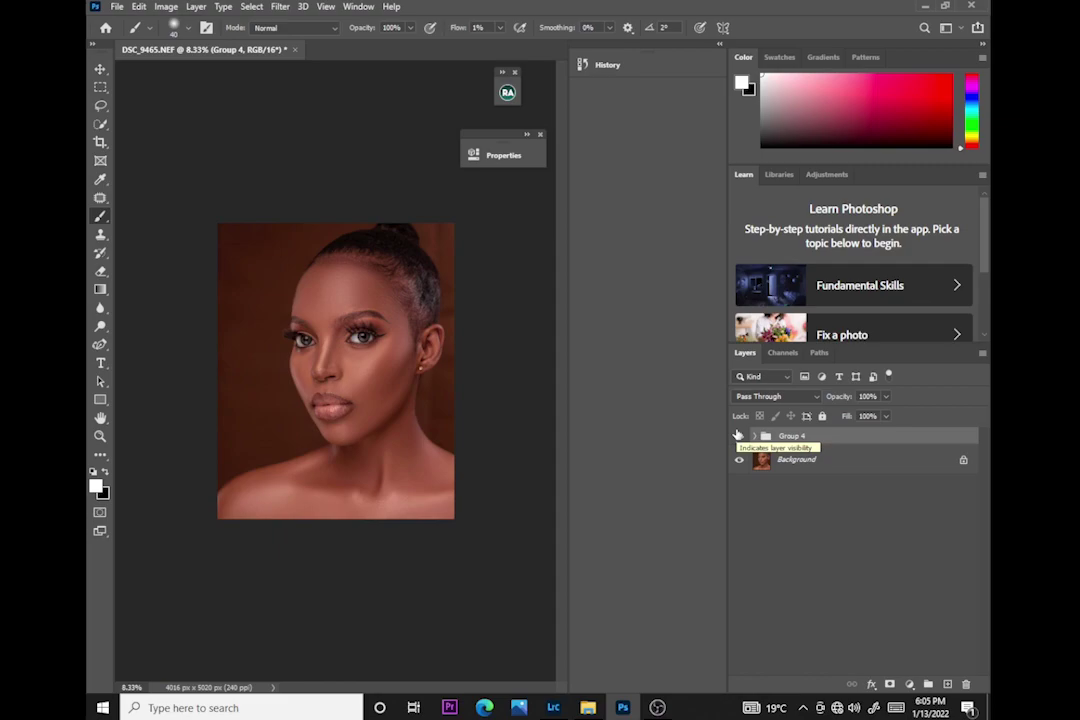
- Compare the face before and after retouching up close by toggling the visibility of Group 4, leaving it shown
{"action": "key", "text": "ctrl+plus"}
{"action": "key", "text": "ctrl+plus"}
{"action": "key", "text": "ctrl+plus"}
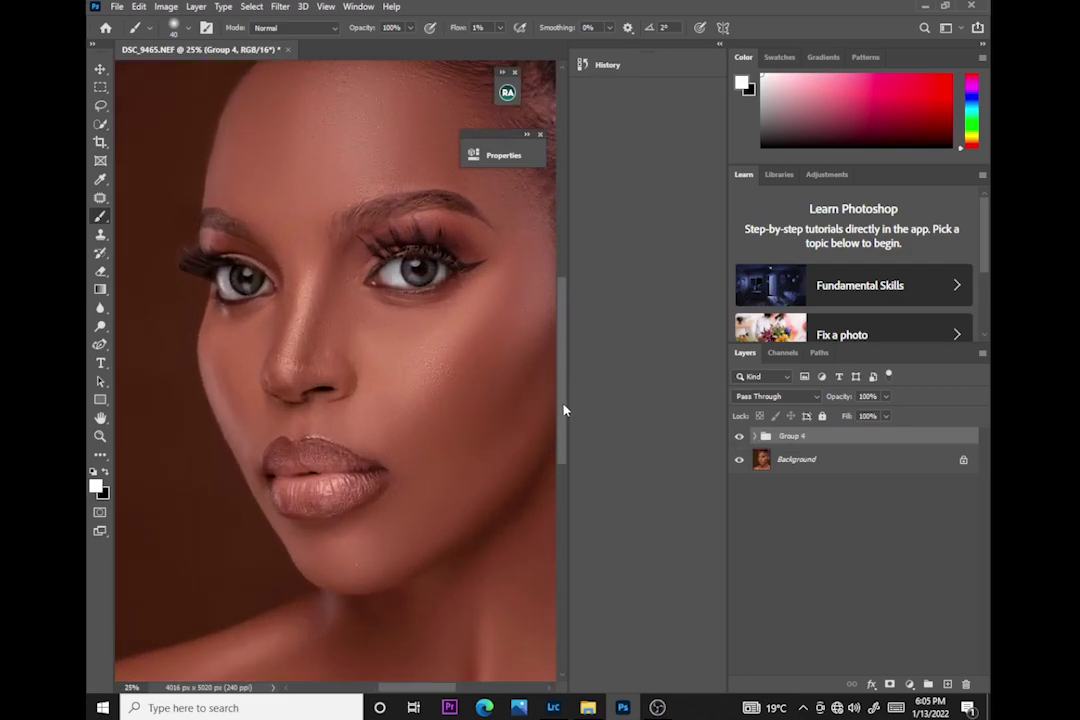
{"action": "left_click_drag", "start_coordinate": [563, 409], "coordinate": [581, 376]}
{"action": "left_click", "coordinate": [738, 437]}
{"action": "left_click", "coordinate": [739, 440]}
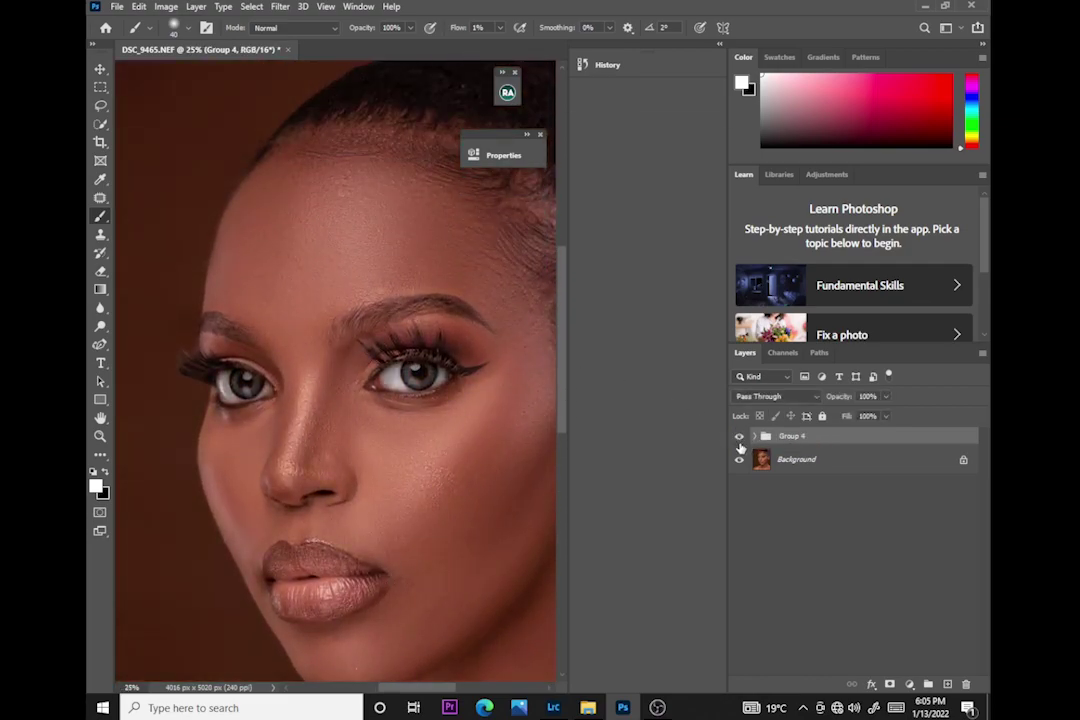
{"action": "left_click", "coordinate": [739, 437]}
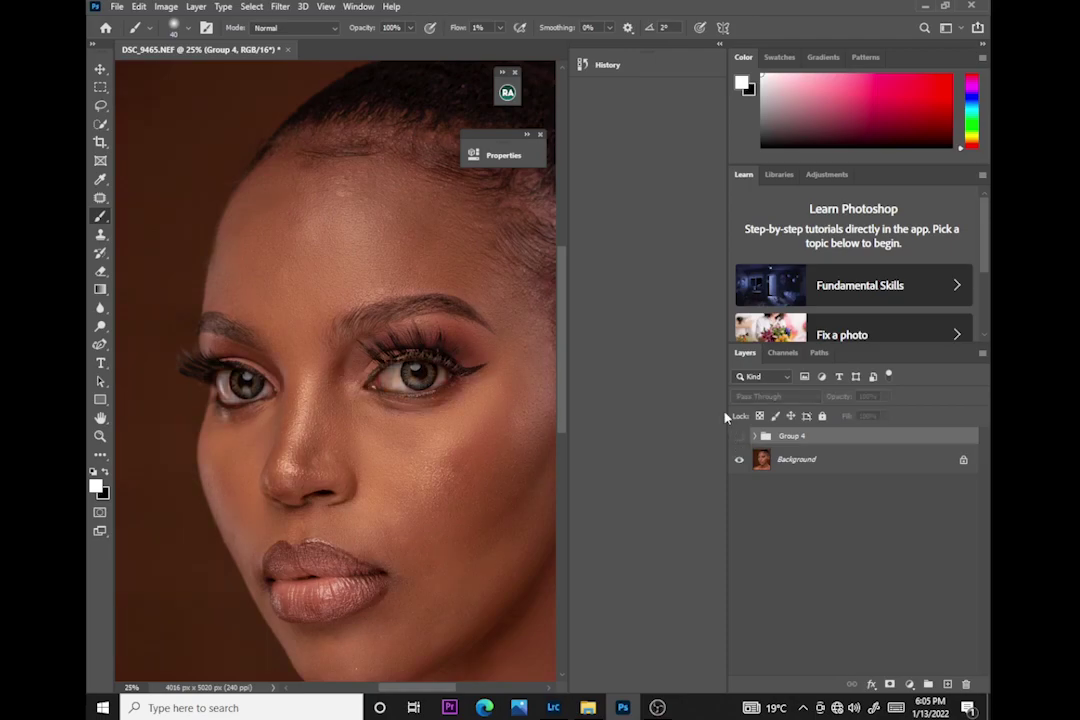
{"action": "left_click", "coordinate": [739, 441]}
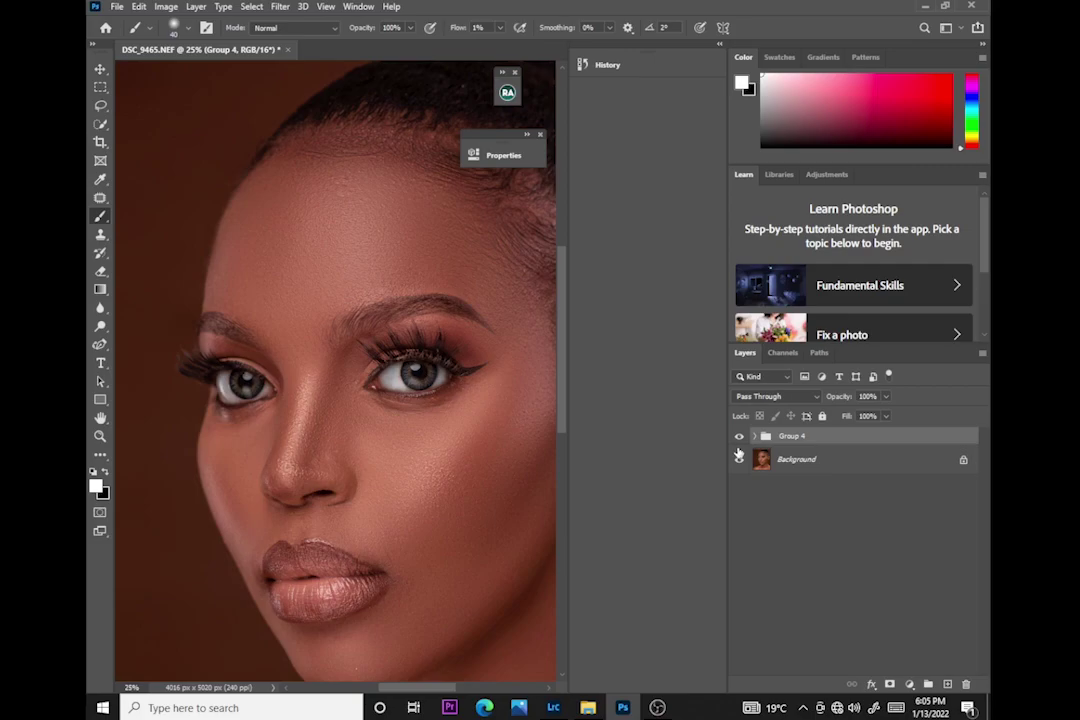
{"action": "left_click", "coordinate": [738, 442]}
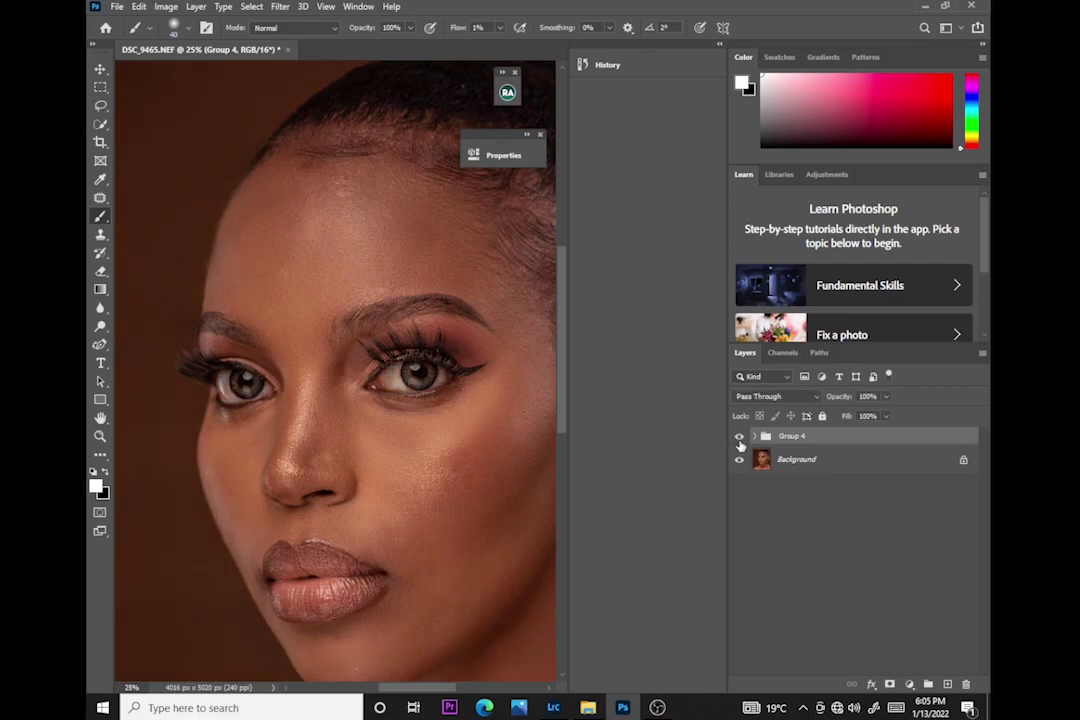
{"action": "left_click", "coordinate": [739, 437]}
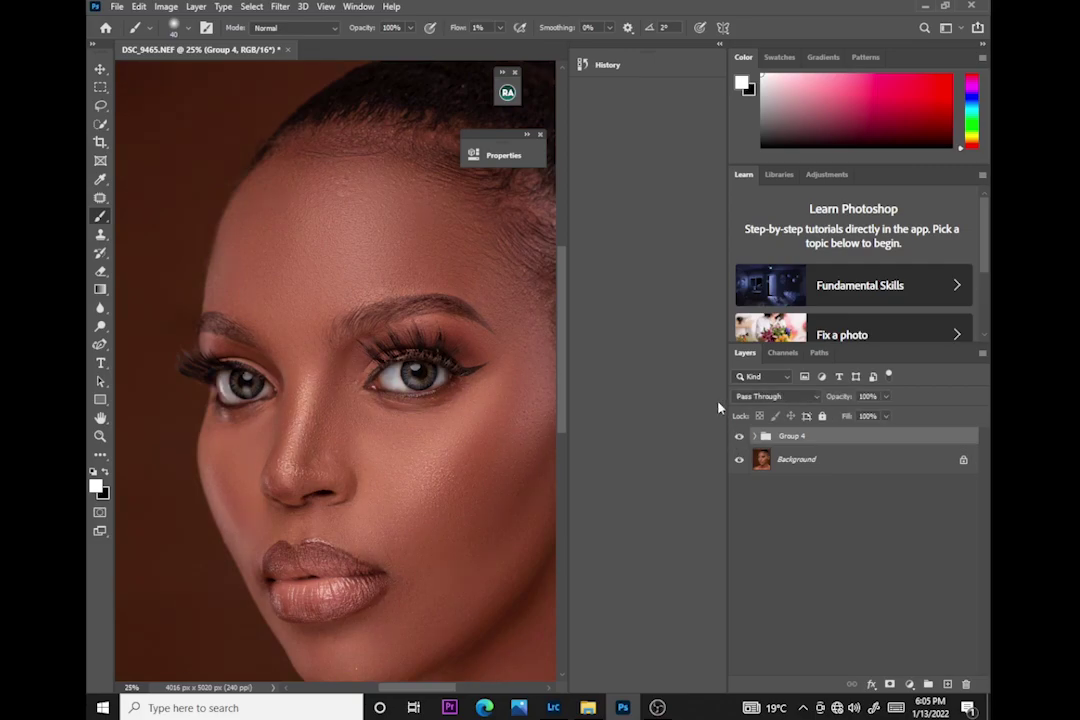
- Compare the eyes and nose at 50% magnification before and after retouching by toggling Group 4's visibility, leaving it shown
{"action": "key", "text": "ctrl+minus"}
{"action": "key", "text": "ctrl+minus"}
{"action": "key", "text": "ctrl+minus"}
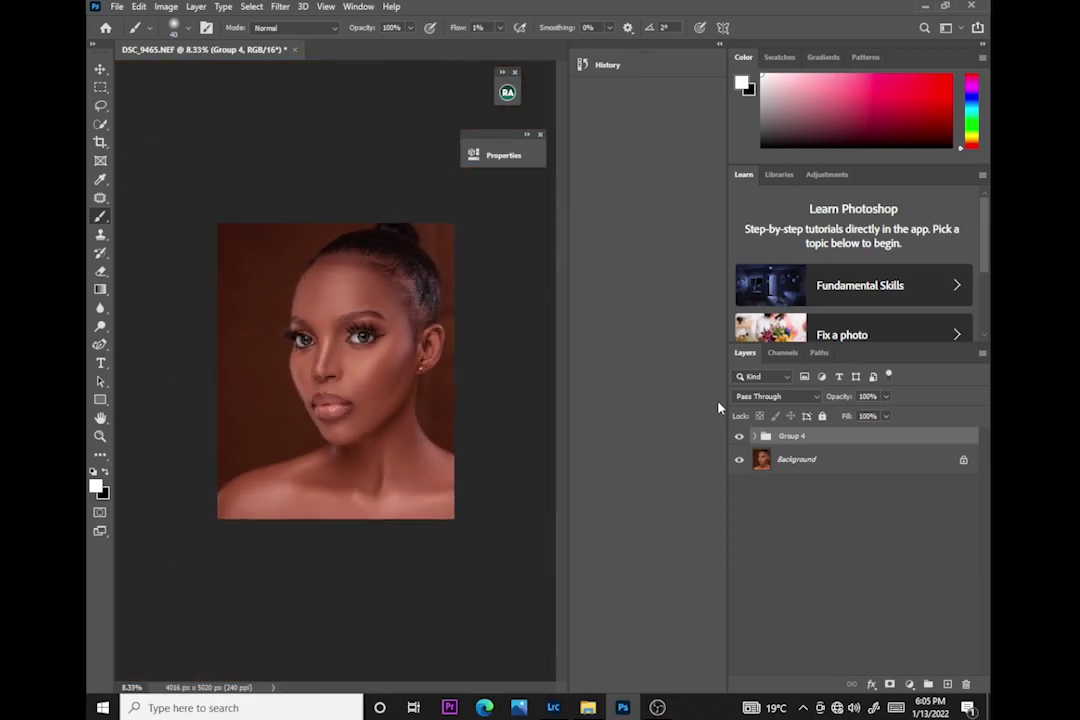
{"action": "key", "text": "ctrl+plus"}
{"action": "key", "text": "ctrl+plus"}
{"action": "key", "text": "ctrl+plus"}
{"action": "key", "text": "ctrl+plus"}
{"action": "key", "text": "ctrl+plus"}
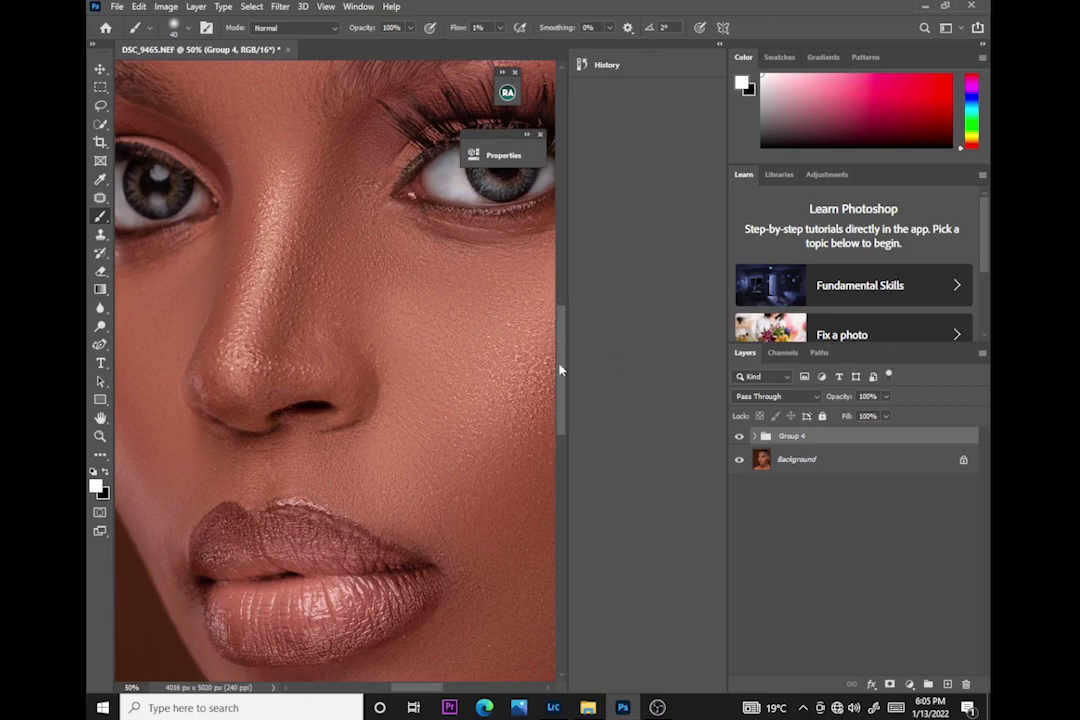
{"action": "scroll", "coordinate": [564, 366], "scroll_direction": "up", "scroll_amount": 5}
{"action": "left_click", "coordinate": [738, 439]}
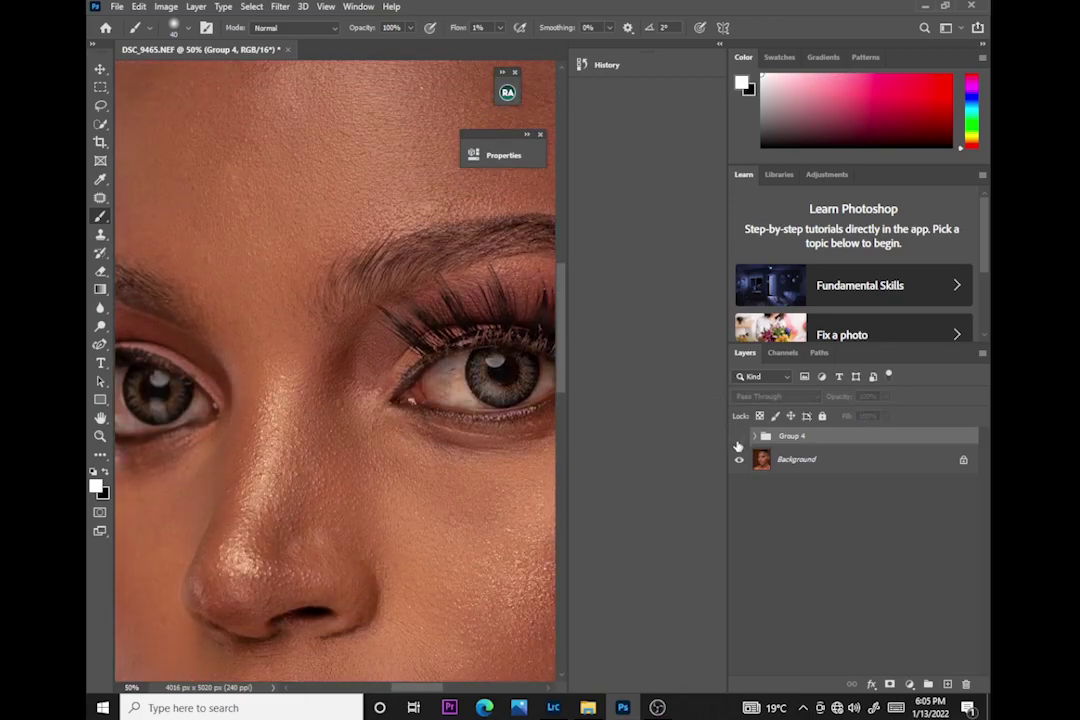
{"action": "left_click", "coordinate": [738, 439]}
{"action": "left_click", "coordinate": [738, 440]}
{"action": "left_click", "coordinate": [738, 440]}
{"action": "left_click", "coordinate": [738, 440]}
{"action": "left_click", "coordinate": [738, 440]}
{"action": "left_click", "coordinate": [738, 440]}
{"action": "left_click", "coordinate": [738, 440]}
{"action": "left_click", "coordinate": [738, 440]}
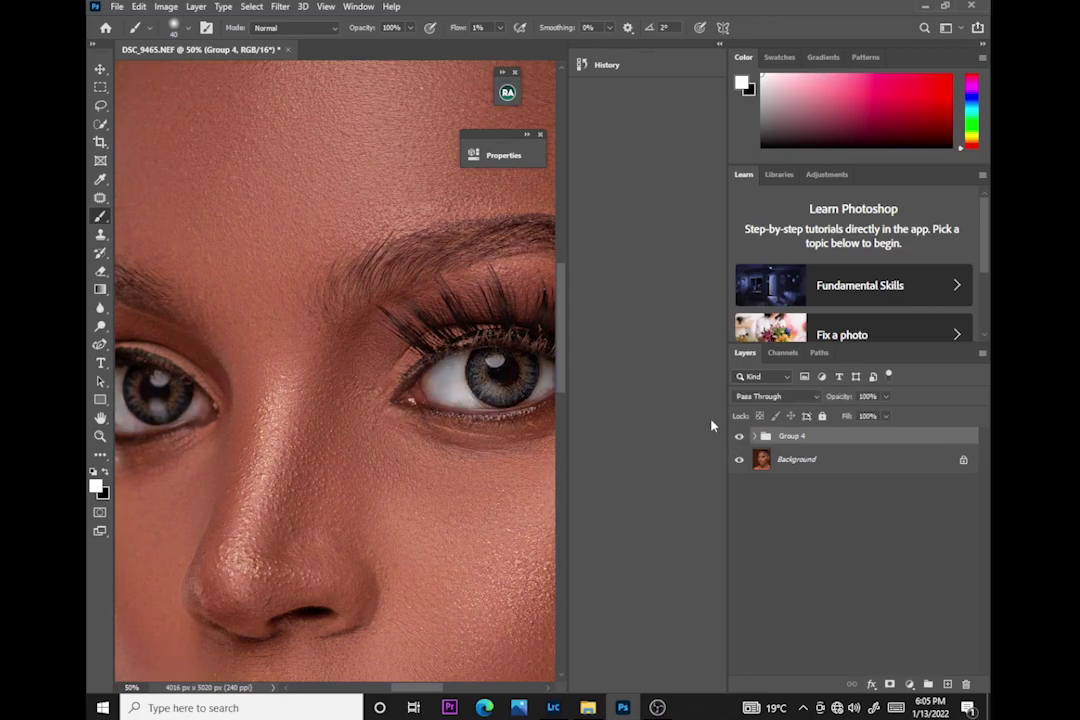
- Stamp all visible layers into a new layer above Group 4 and duplicate the stamped layer
{"action": "key", "text": "ctrl+minus"}
{"action": "key", "text": "ctrl+minus"}
{"action": "key", "text": "ctrl+minus"}
{"action": "key", "text": "ctrl+minus"}
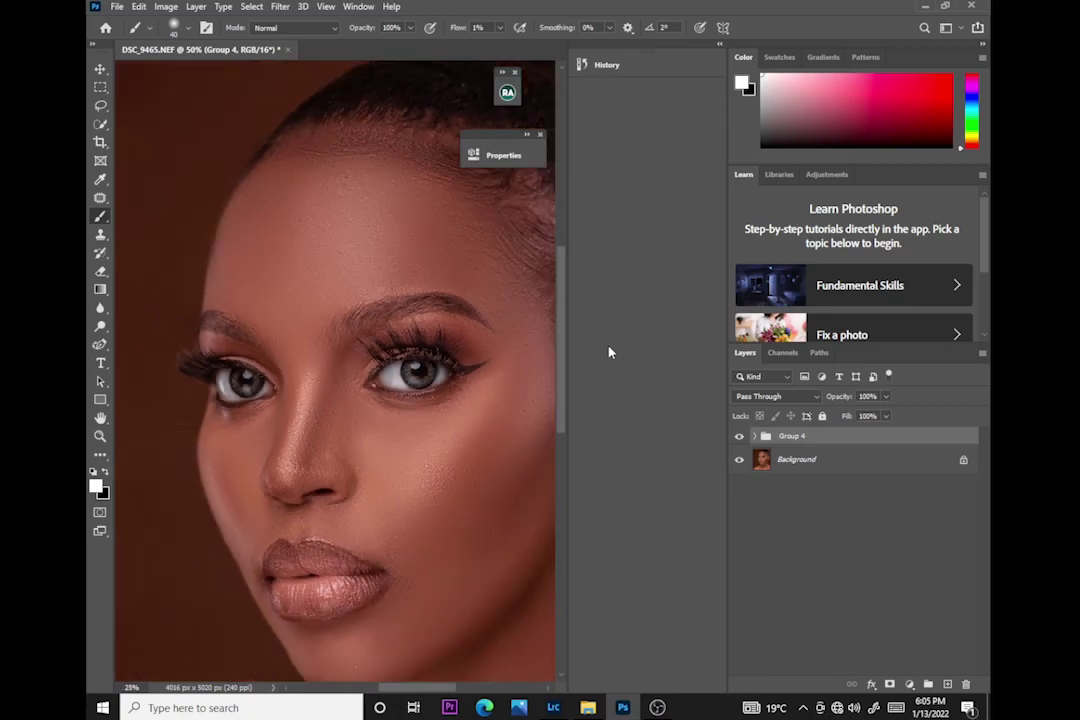
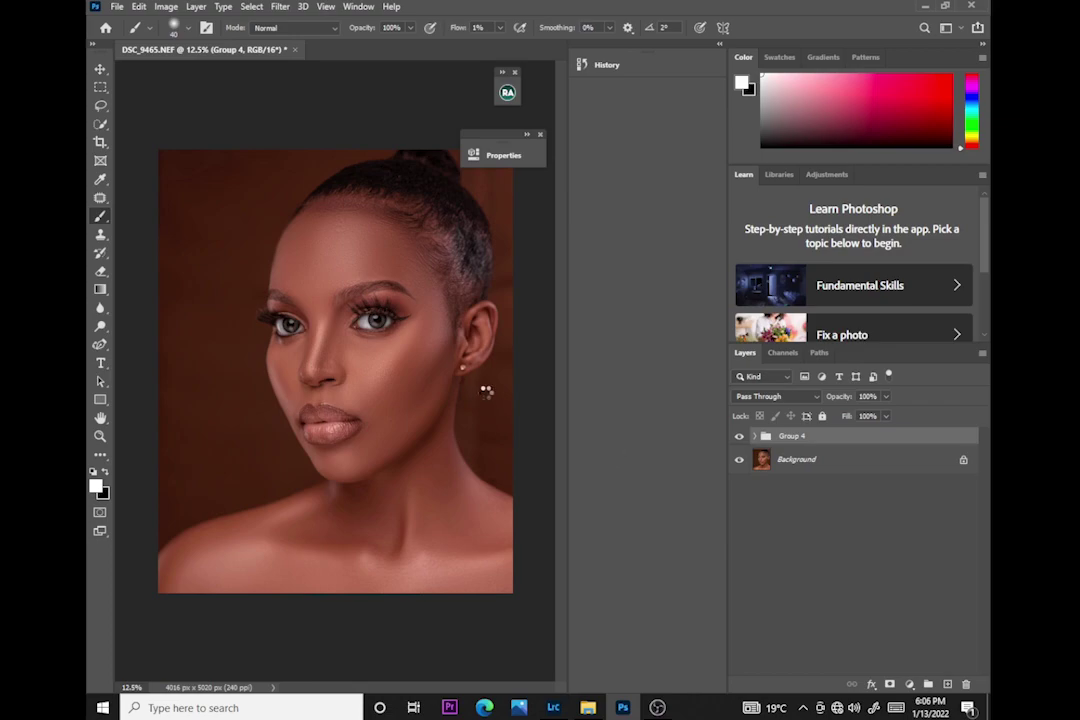
{"action": "key", "text": "ctrl+shift+alt+e"}
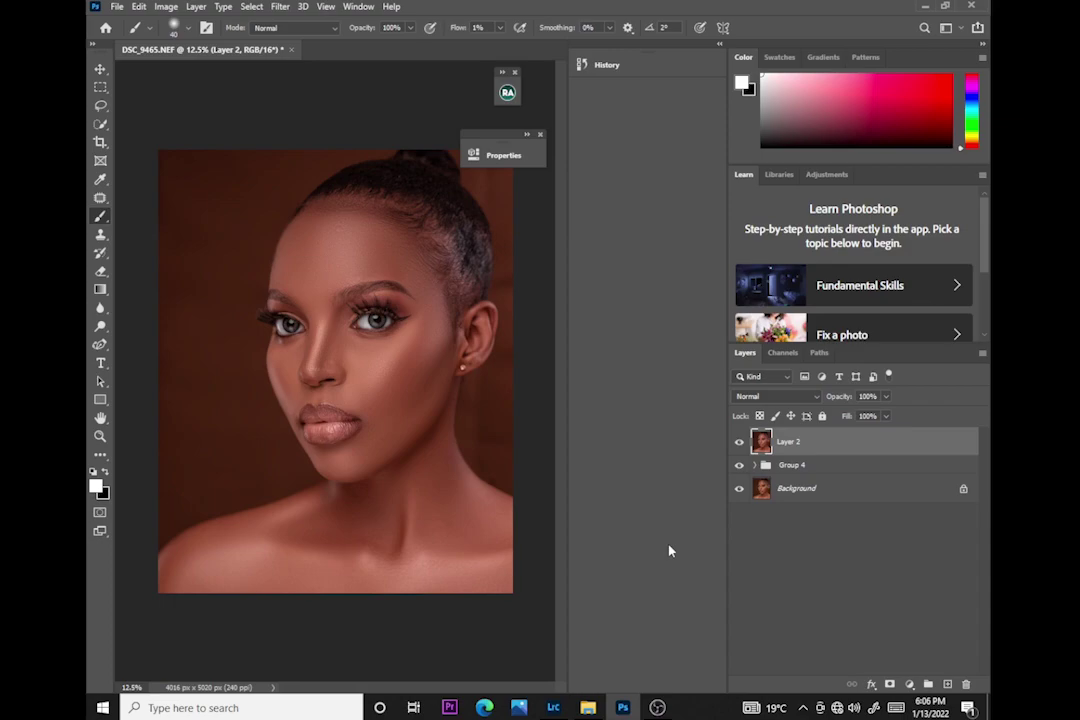
{"action": "key", "text": "ctrl+j"}
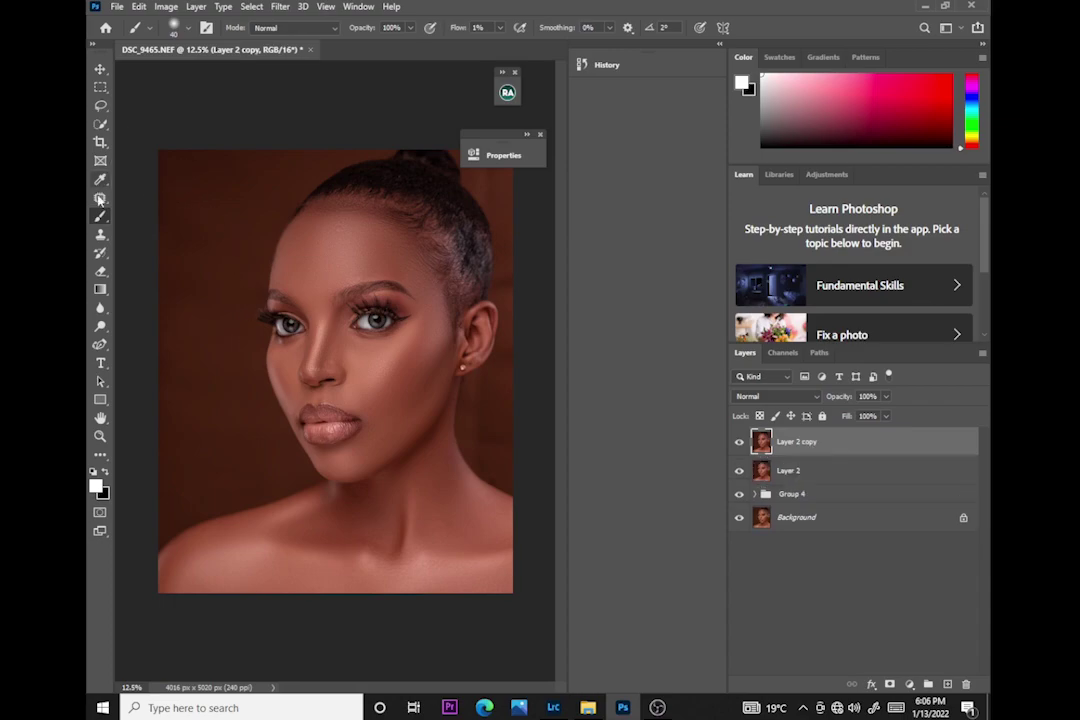
- Select the subject automatically and turn the selection into a layer mask on Layer 2 copy
{"action": "left_click", "coordinate": [101, 125]}
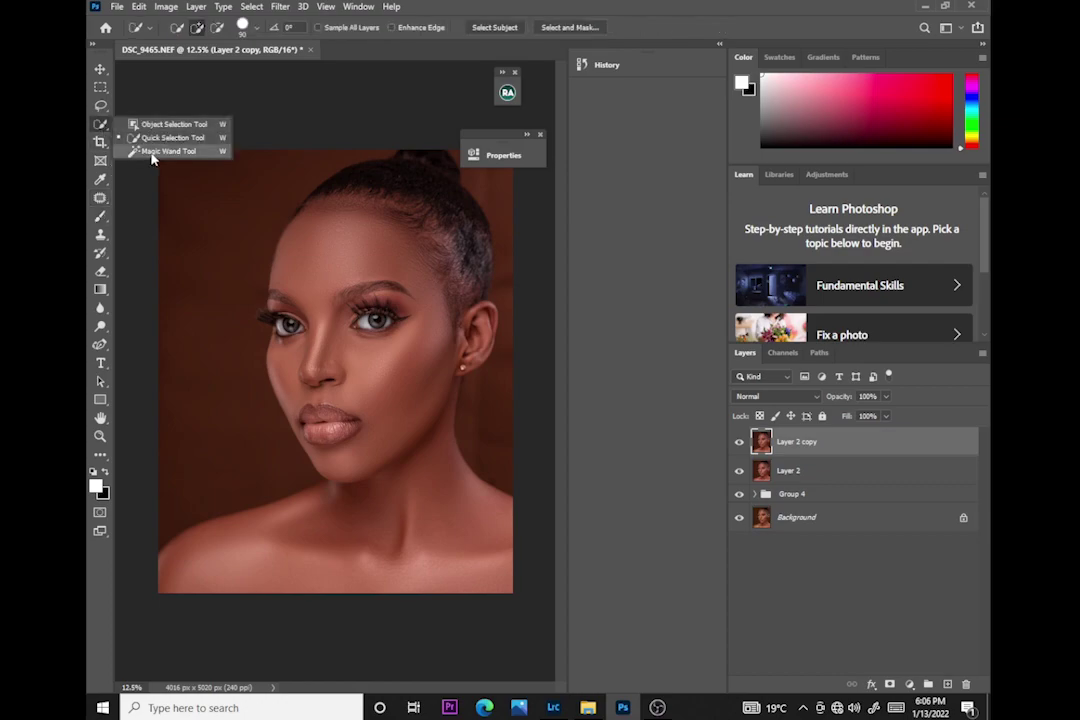
{"action": "left_click", "coordinate": [140, 150]}
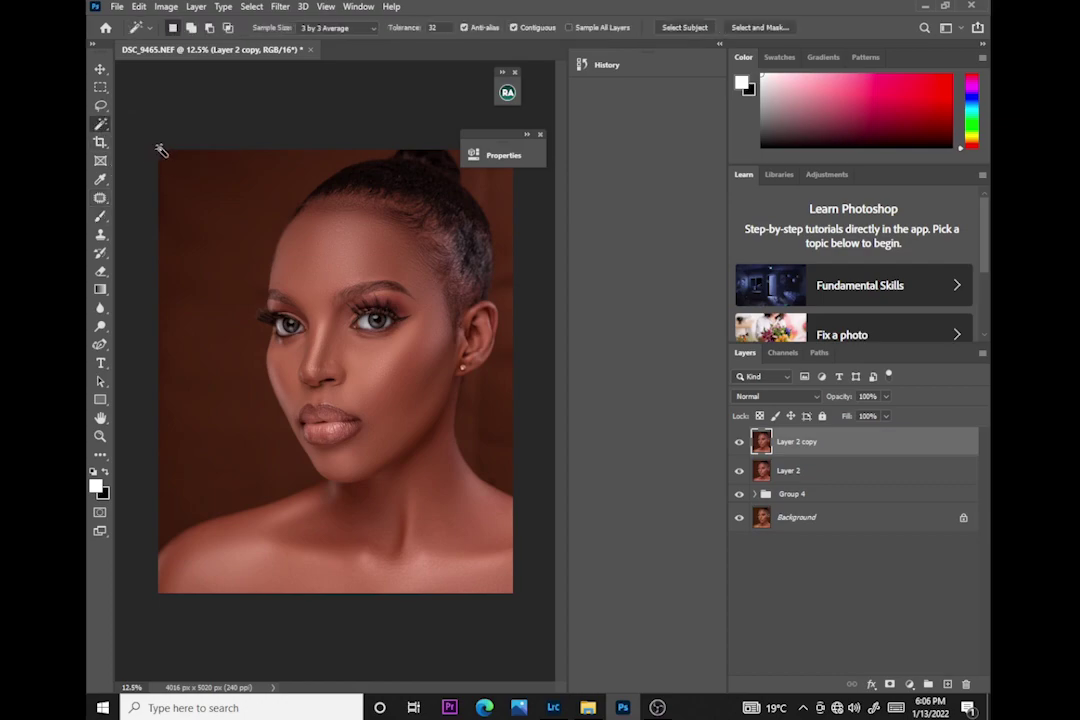
{"action": "left_click", "coordinate": [684, 27]}
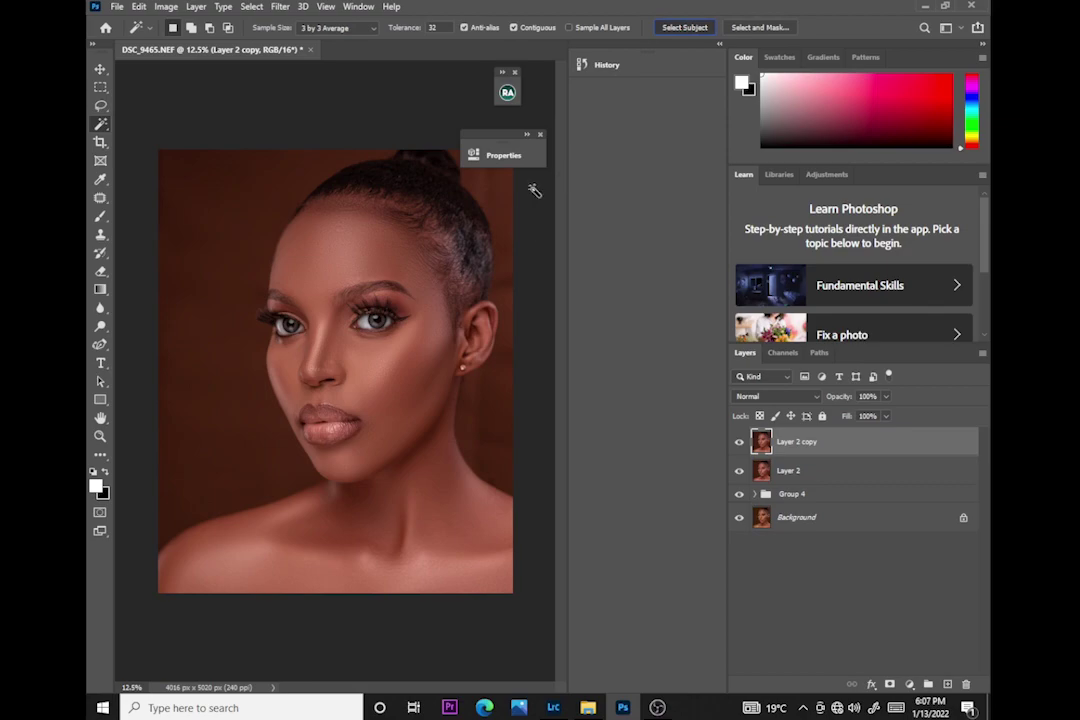
{"action": "left_click", "coordinate": [540, 134]}
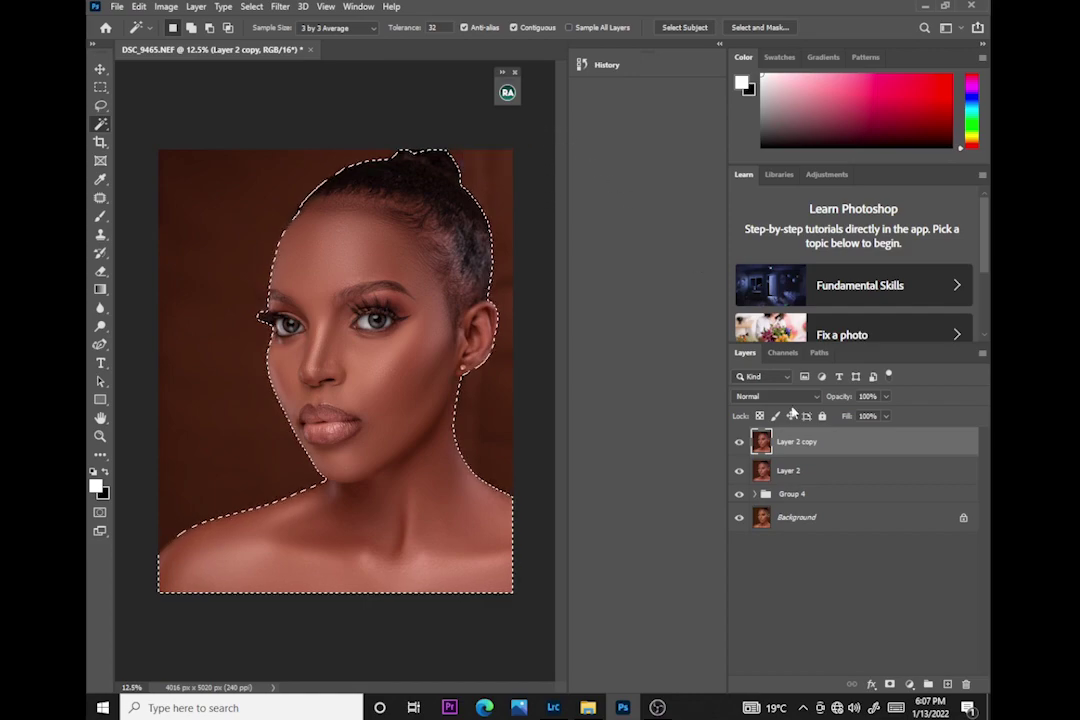
{"action": "left_click", "coordinate": [889, 684]}
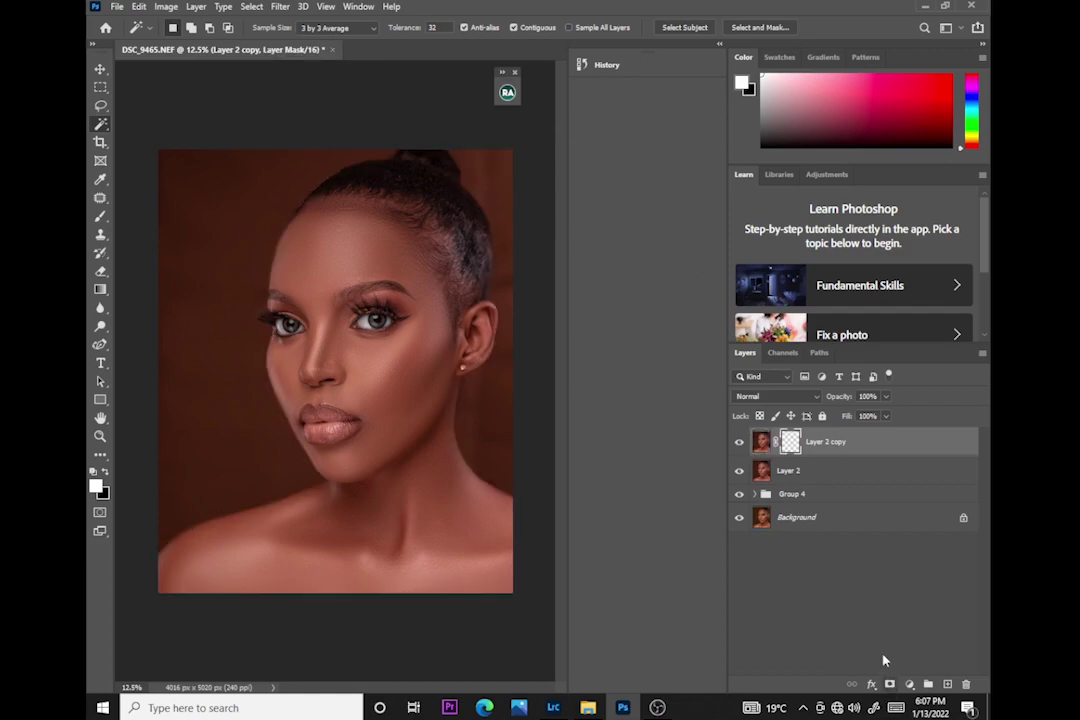
- Add an empty layer directly above Layer 2 and define a gradient whose two end colors are sampled from the portrait's brown backdrop
{"action": "left_click", "coordinate": [810, 472]}
{"action": "key", "text": "ctrl+shift+alt+n"}
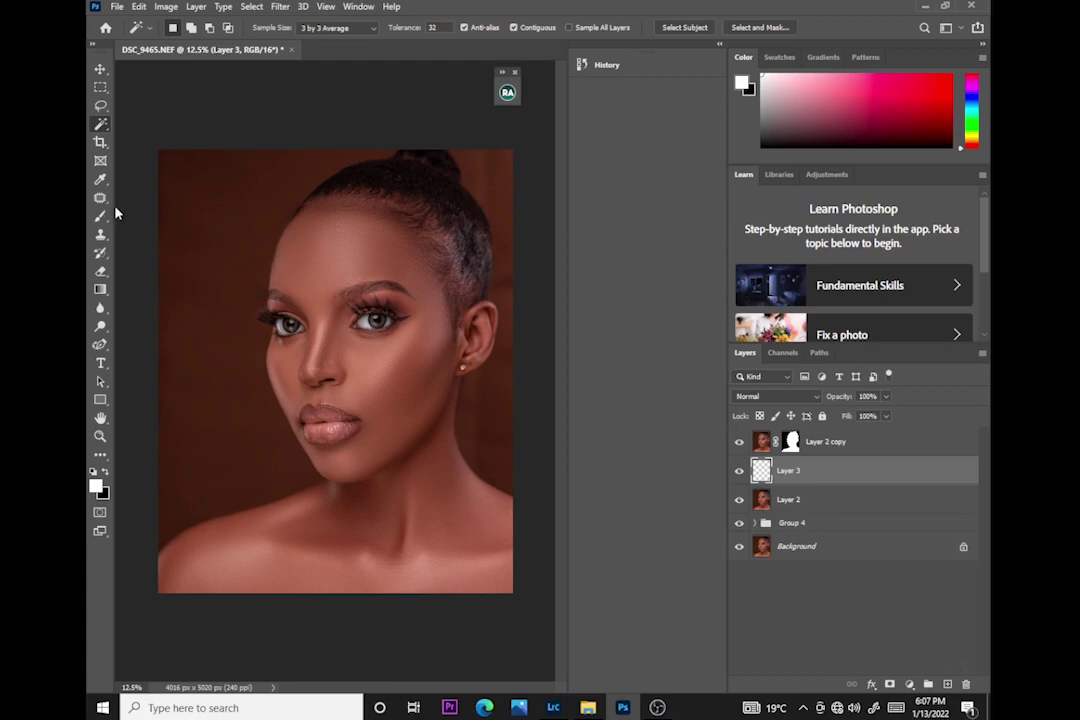
{"action": "left_click", "coordinate": [100, 289]}
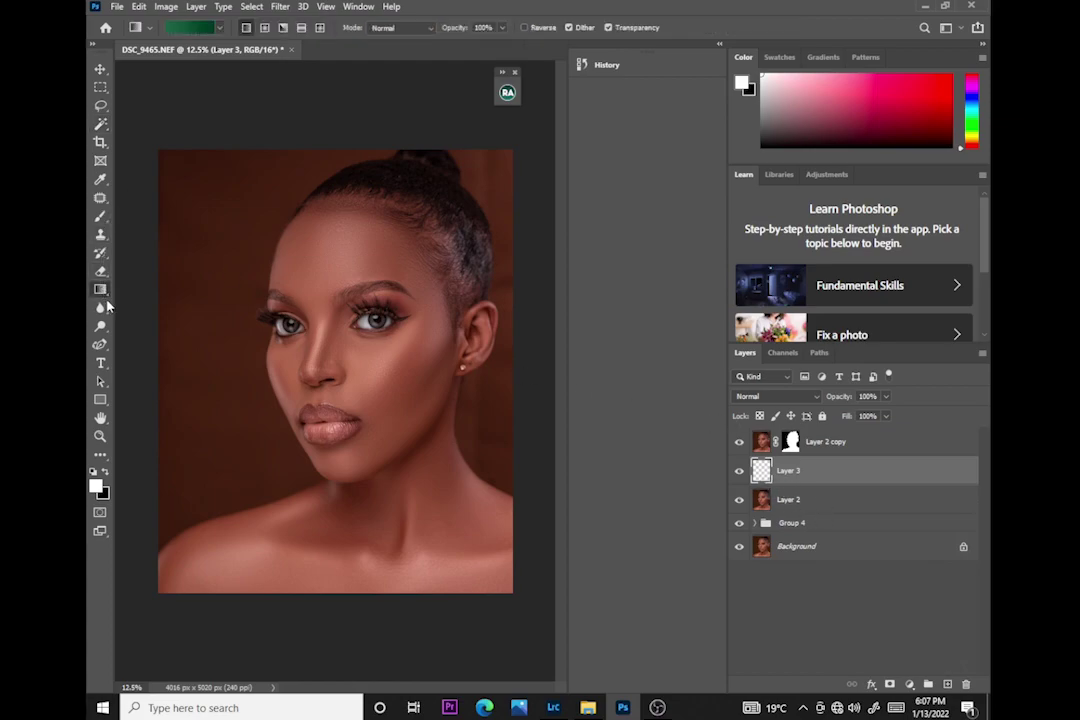
{"action": "left_click", "coordinate": [167, 27]}
{"action": "left_click", "coordinate": [426, 349]}
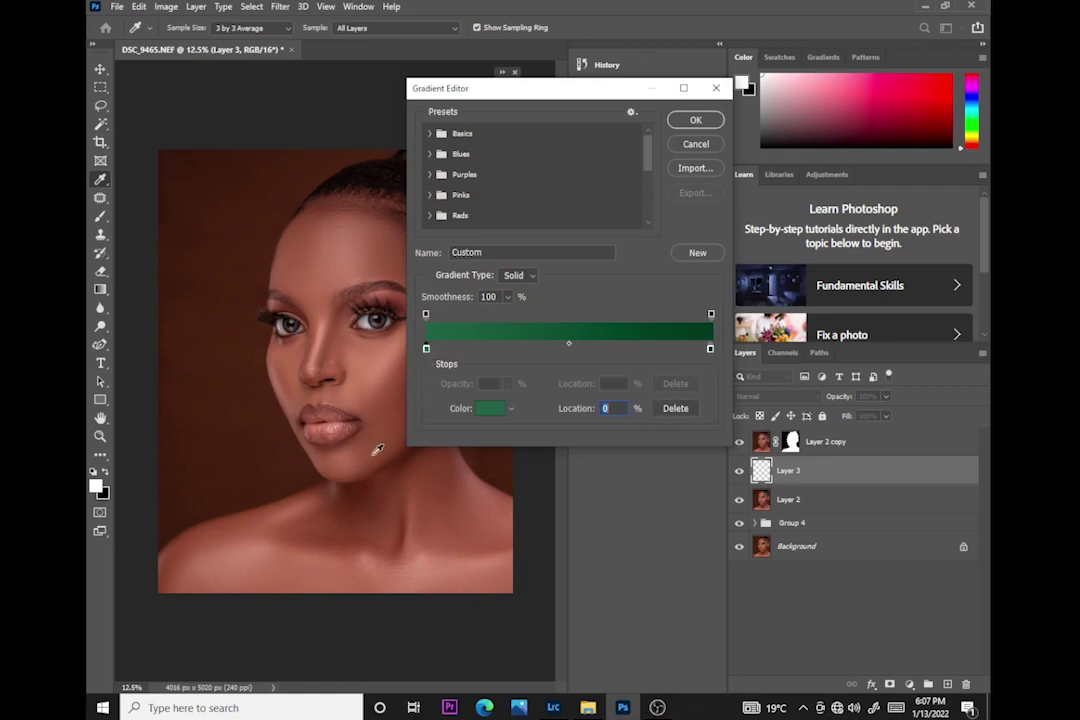
{"action": "left_click", "coordinate": [205, 232]}
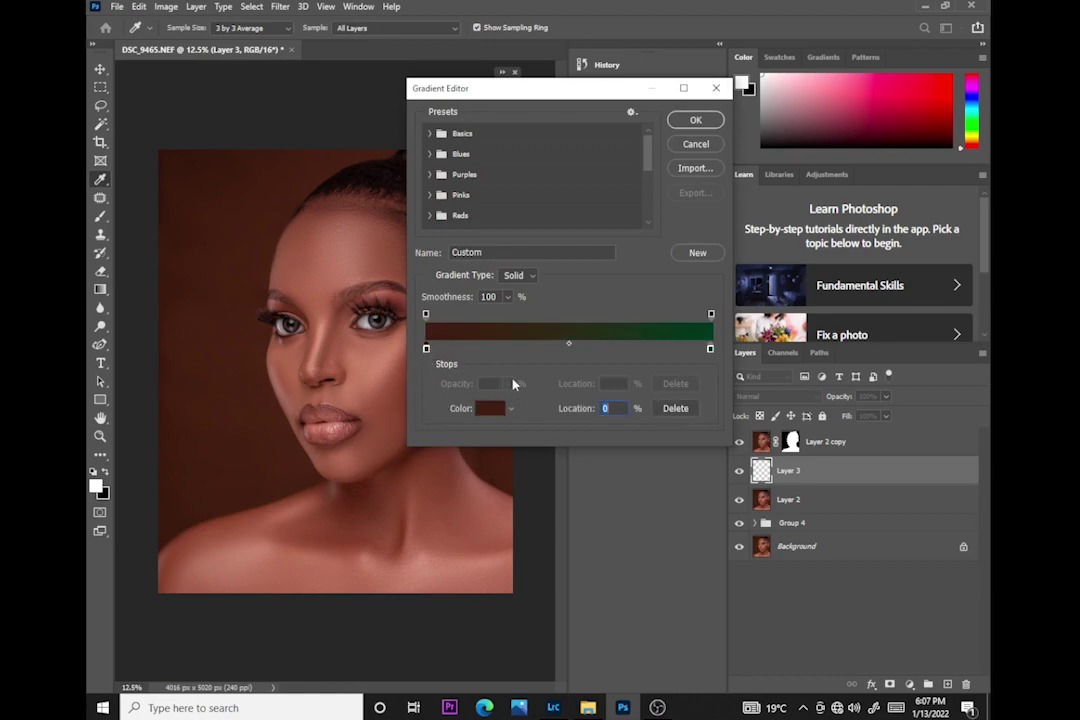
{"action": "left_click", "coordinate": [710, 349]}
{"action": "left_click", "coordinate": [349, 163]}
{"action": "key", "text": "Return"}
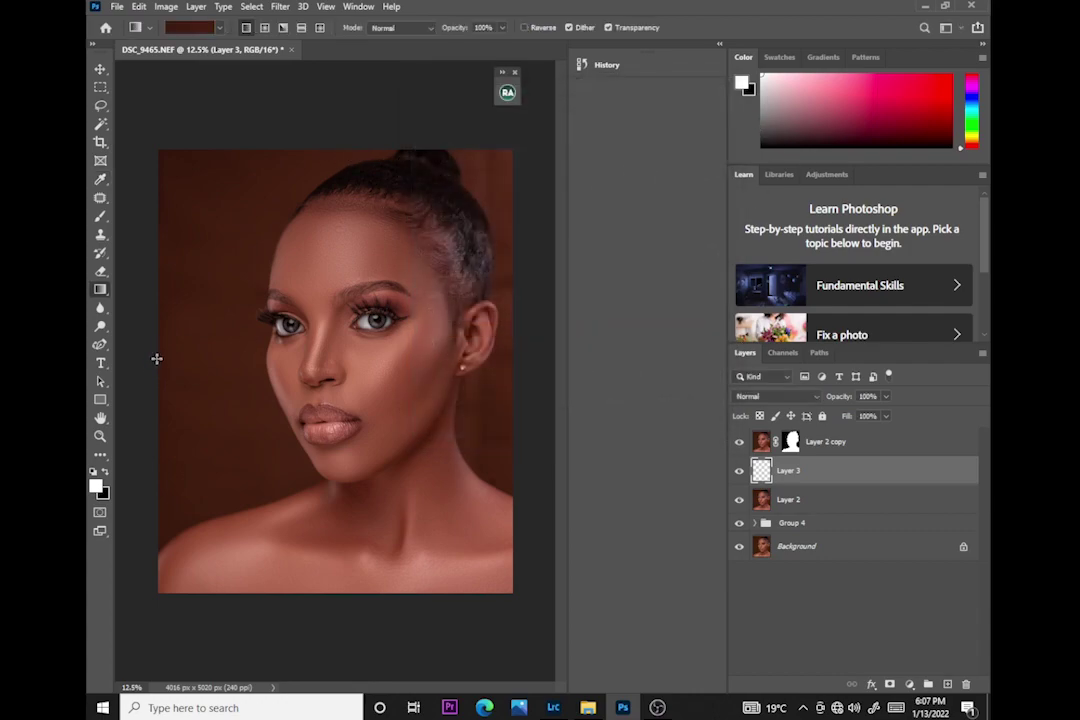
- Fill Layer 3 with the sampled brown gradient across the full image width, redrawing it from the right edge to the left
{"action": "left_click_drag", "start_coordinate": [158, 381], "coordinate": [526, 448]}
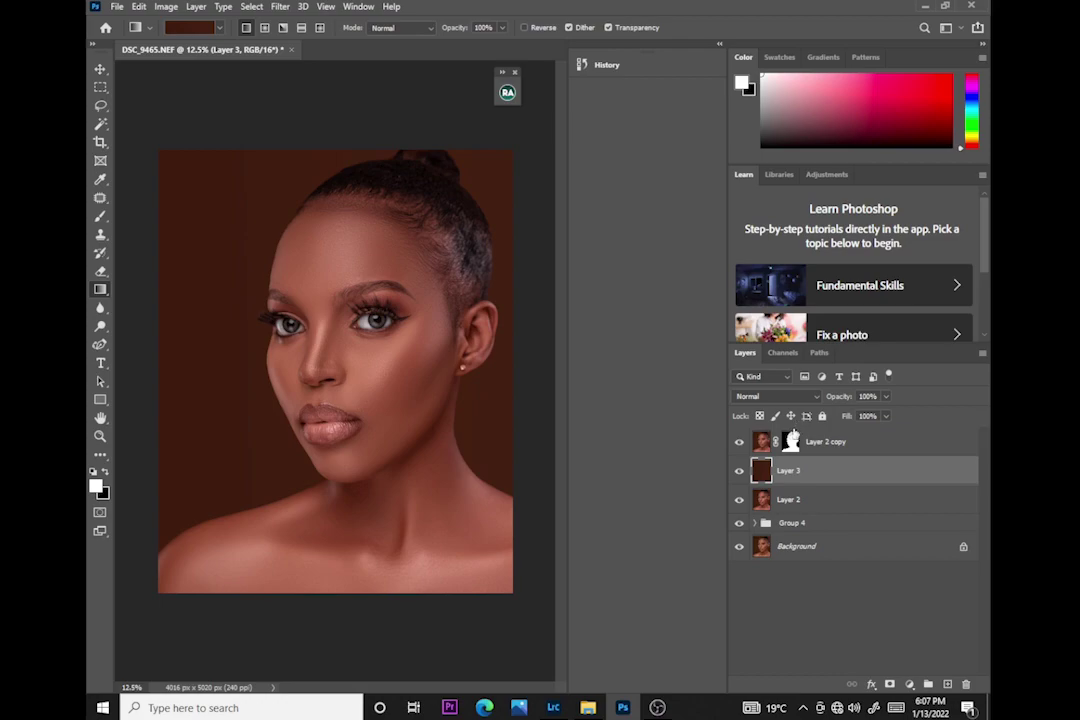
{"action": "key", "text": "ctrl+z"}
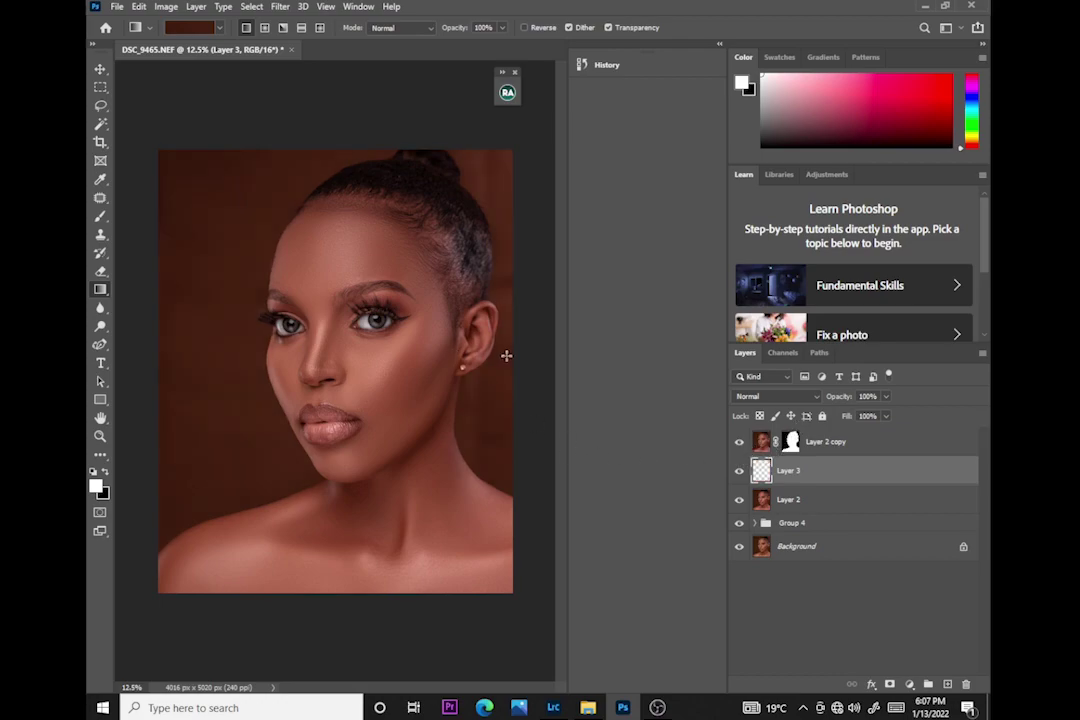
{"action": "left_click_drag", "start_coordinate": [516, 357], "coordinate": [151, 353]}
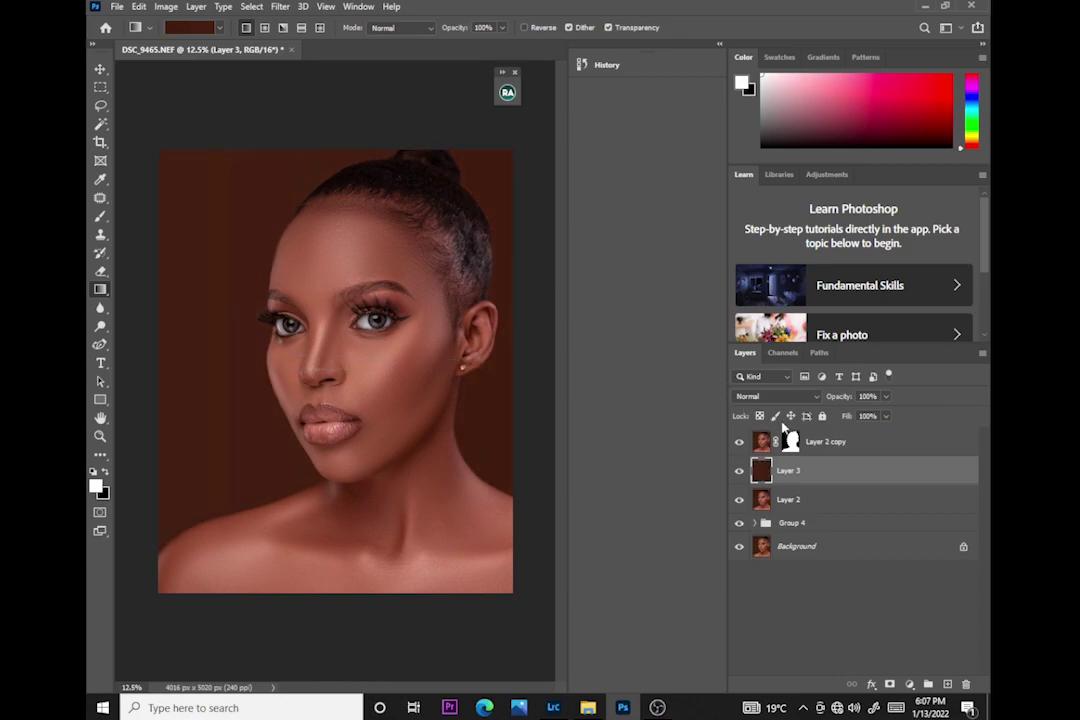
- Group Layer 3 with the masked Layer 2 copy and lower the new group's opacity
{"action": "left_click", "coordinate": [820, 444], "text": "ctrl"}
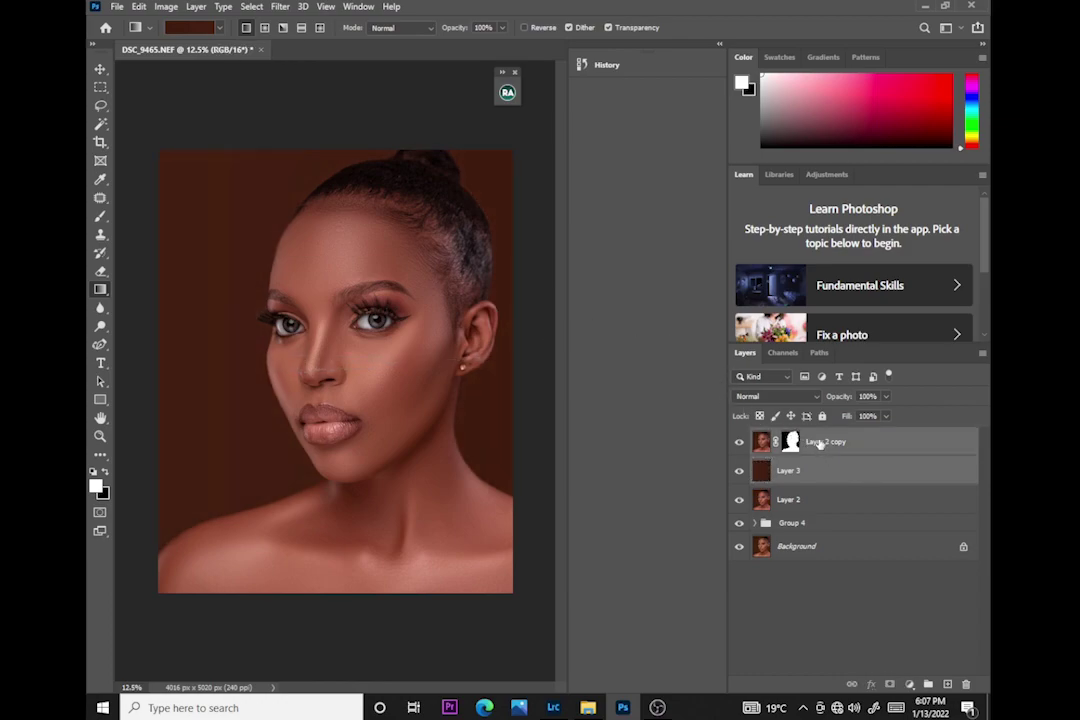
{"action": "key", "text": "ctrl+g"}
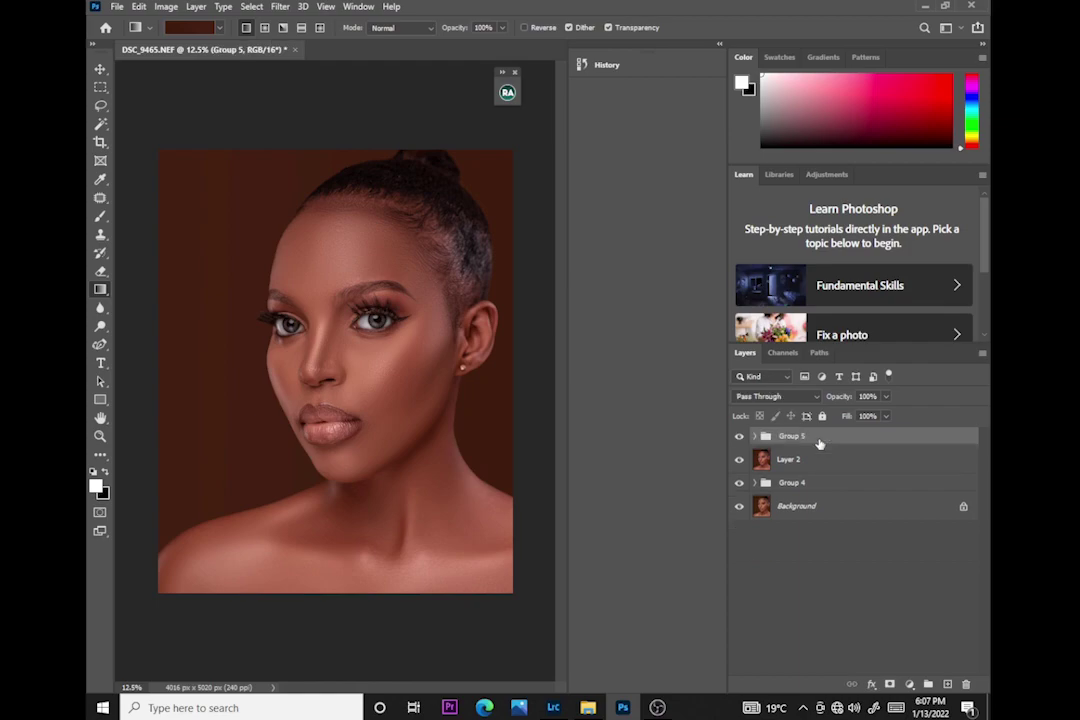
{"action": "left_click", "coordinate": [885, 397]}
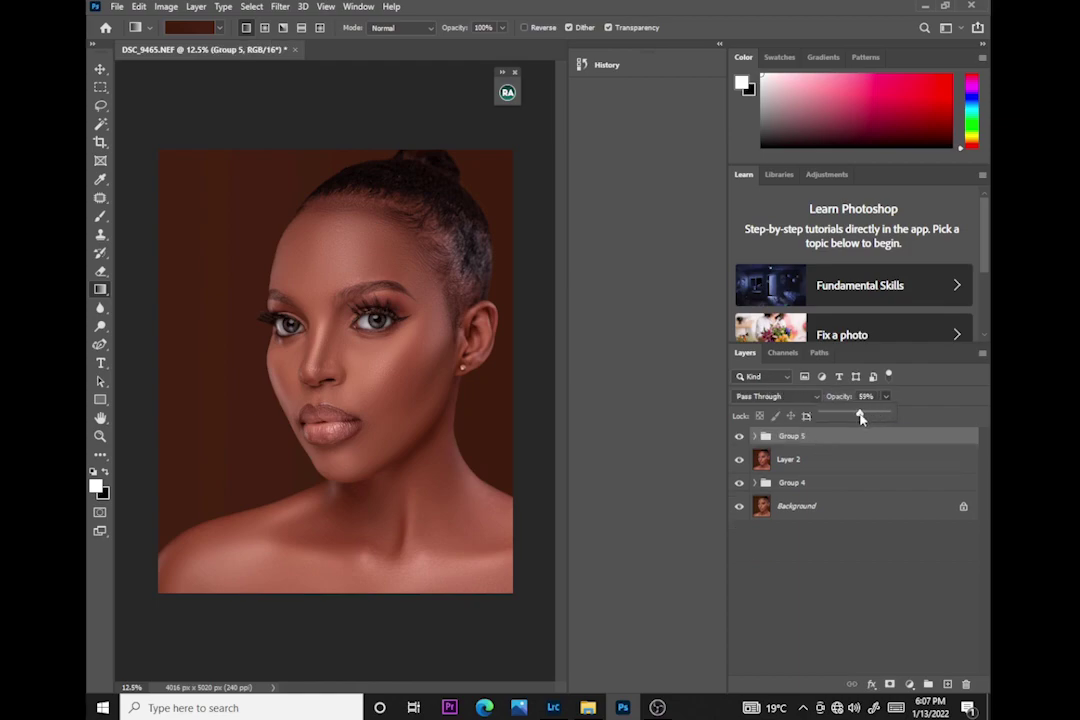